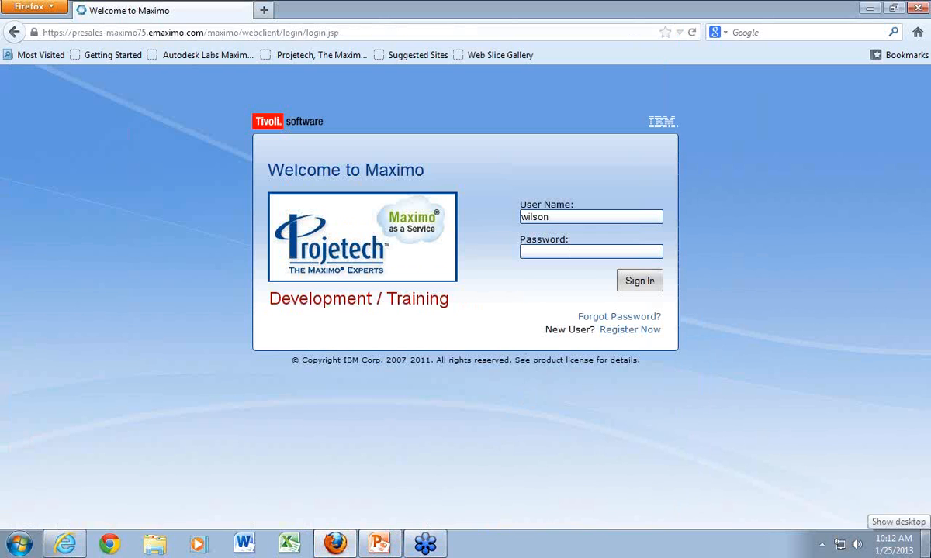
- Sign in with the prefilled user name by entering the account password
{"action": "type", "text": "wi"}
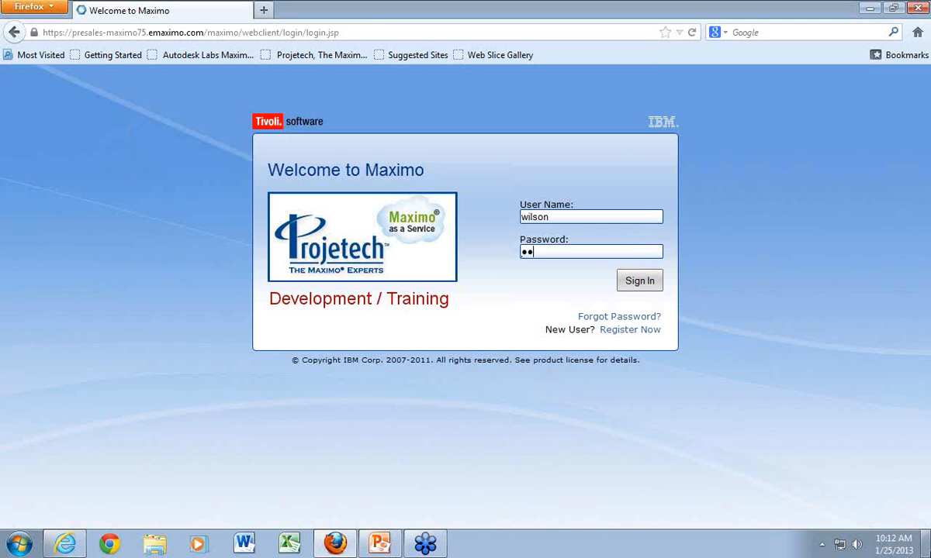
{"action": "type", "text": "l"}
{"action": "key", "text": "BackSpace"}
{"action": "key", "text": "BackSpace"}
{"action": "key", "text": "BackSpace"}
{"action": "type", "text": "wilson"}
{"action": "key", "text": "Return"}
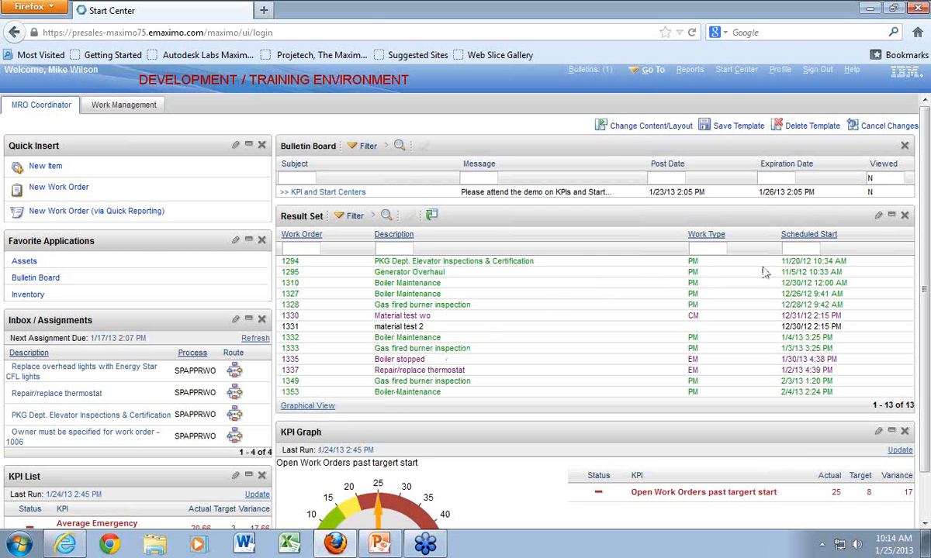
- Collapse the Result Set and KPI Graph portlets and expand both again
{"action": "left_click", "coordinate": [892, 217]}
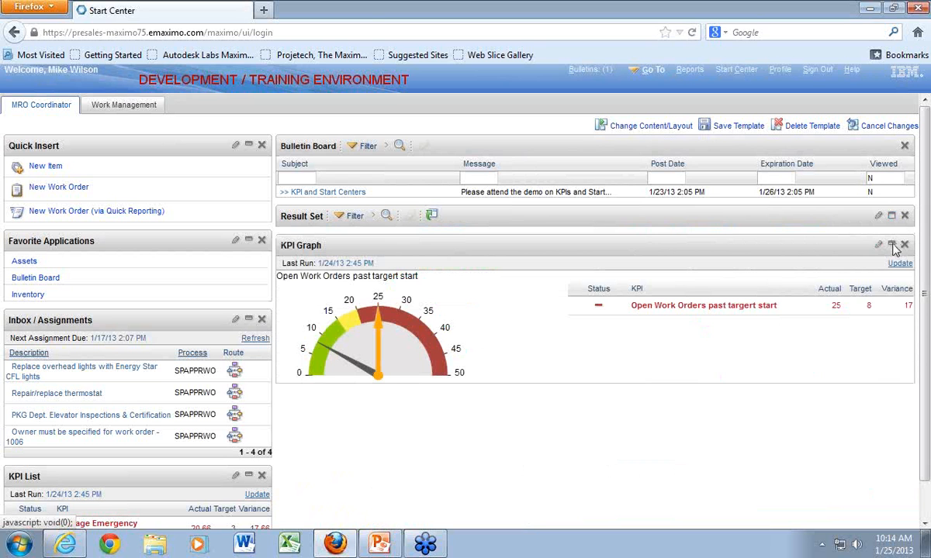
{"action": "left_click", "coordinate": [892, 245]}
{"action": "left_click", "coordinate": [892, 245]}
{"action": "left_click", "coordinate": [891, 216]}
{"action": "scroll", "coordinate": [606, 384], "scroll_direction": "down", "scroll_amount": 1}
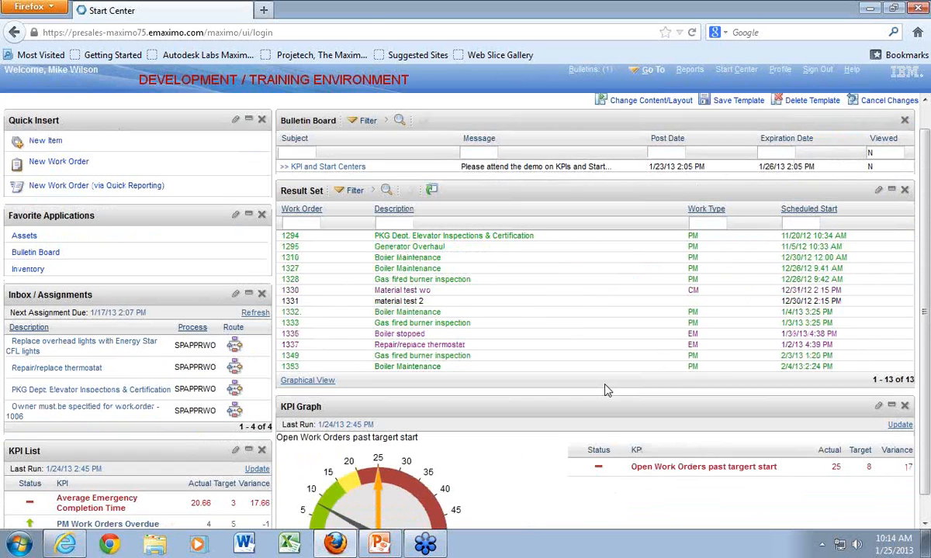
{"action": "scroll", "coordinate": [597, 372], "scroll_direction": "up", "scroll_amount": 1}
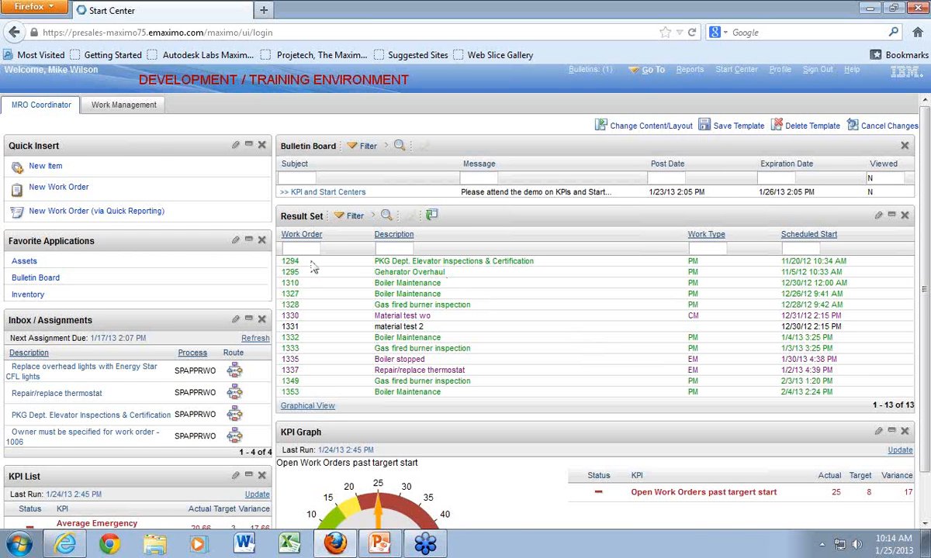
- Start a new work order from Quick Insert, and return to the Start Center without saving it
{"action": "left_click", "coordinate": [60, 190]}
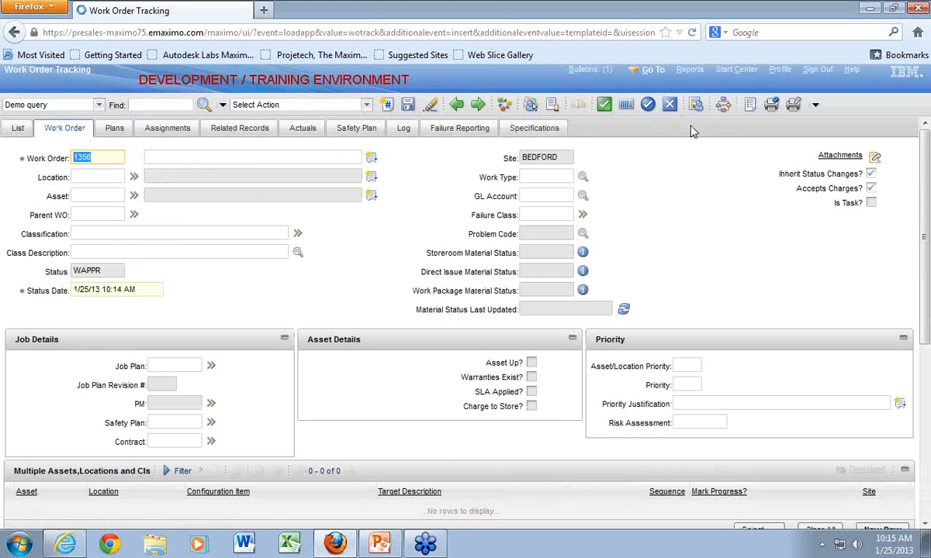
{"action": "left_click", "coordinate": [737, 69]}
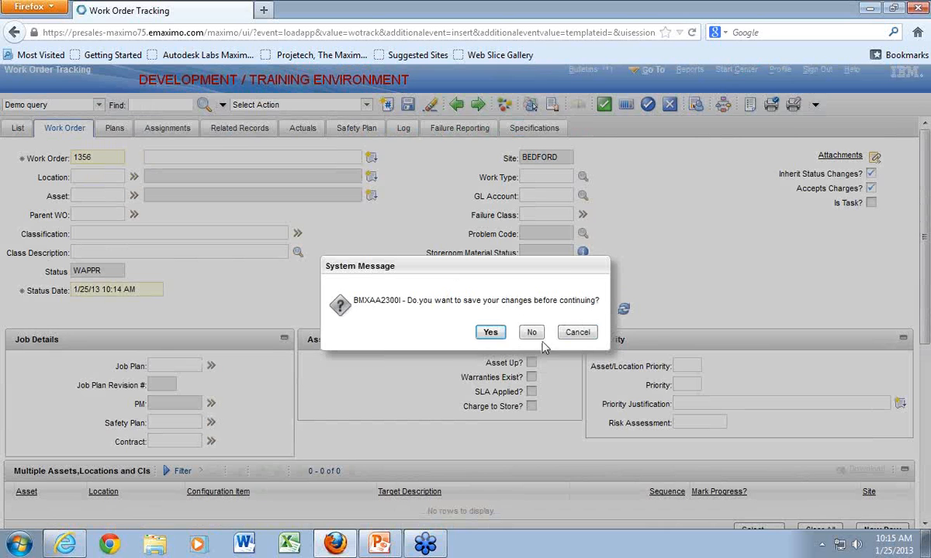
{"action": "left_click", "coordinate": [531, 332]}
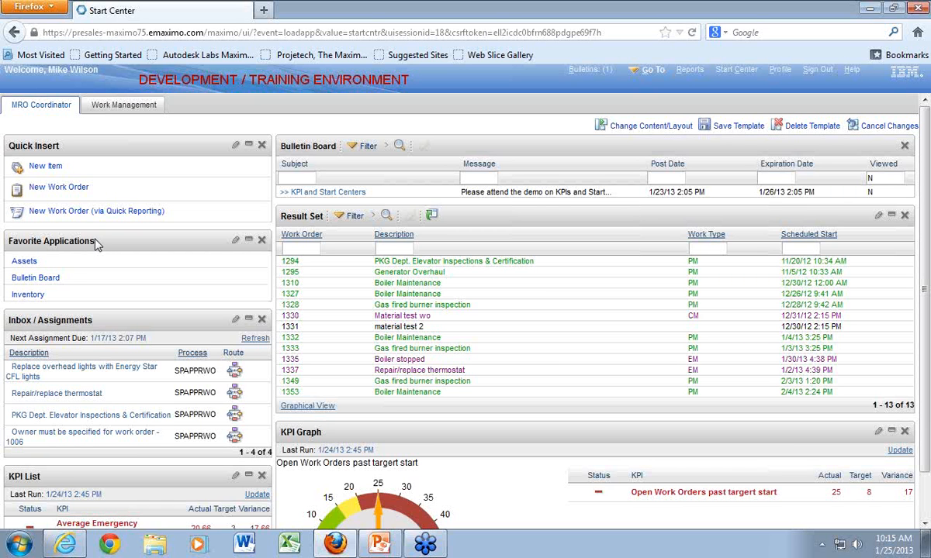
- Open the Inventory application from the favorite applications, and return to the Start Center
{"action": "left_click", "coordinate": [27, 297]}
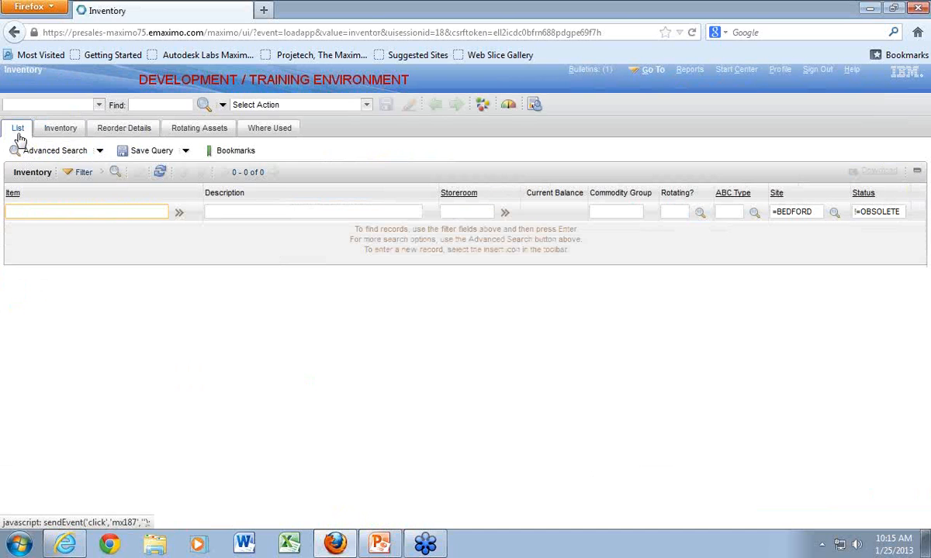
{"action": "left_click", "coordinate": [733, 72]}
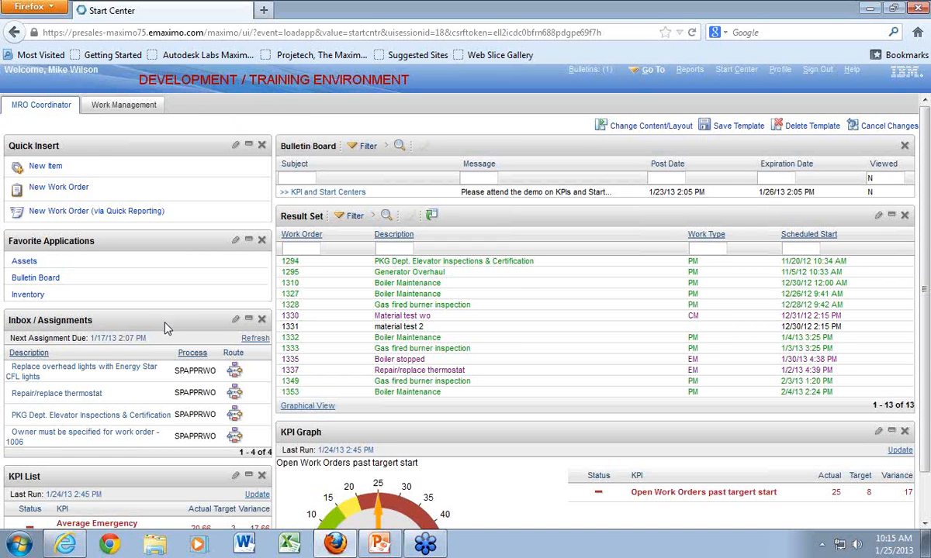
- Drill into the KPI Graph gauge to view its trend and historical values, and return to the Start Center
{"action": "scroll", "coordinate": [182, 345], "scroll_direction": "down", "scroll_amount": 1}
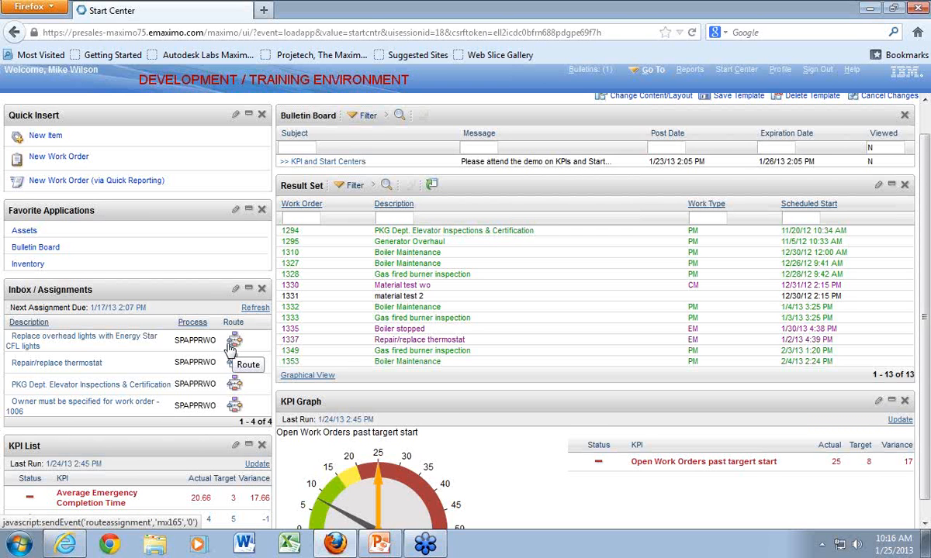
{"action": "scroll", "coordinate": [233, 348], "scroll_direction": "down", "scroll_amount": 1}
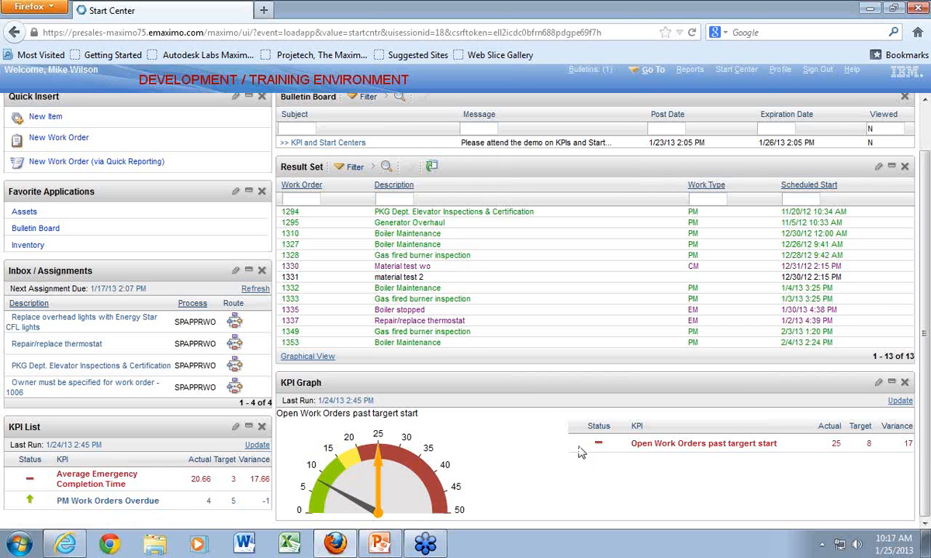
{"action": "left_click", "coordinate": [400, 497]}
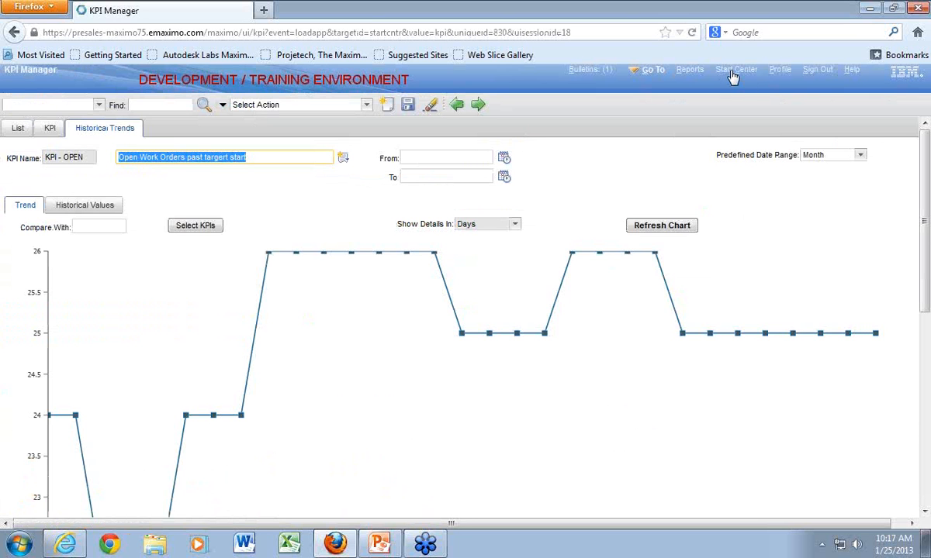
{"action": "left_click", "coordinate": [76, 206]}
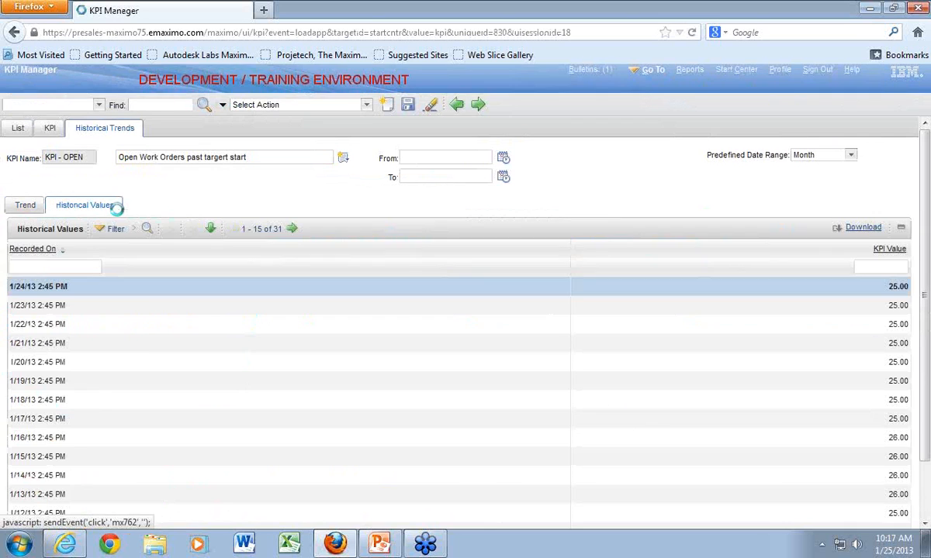
{"action": "left_click", "coordinate": [736, 74]}
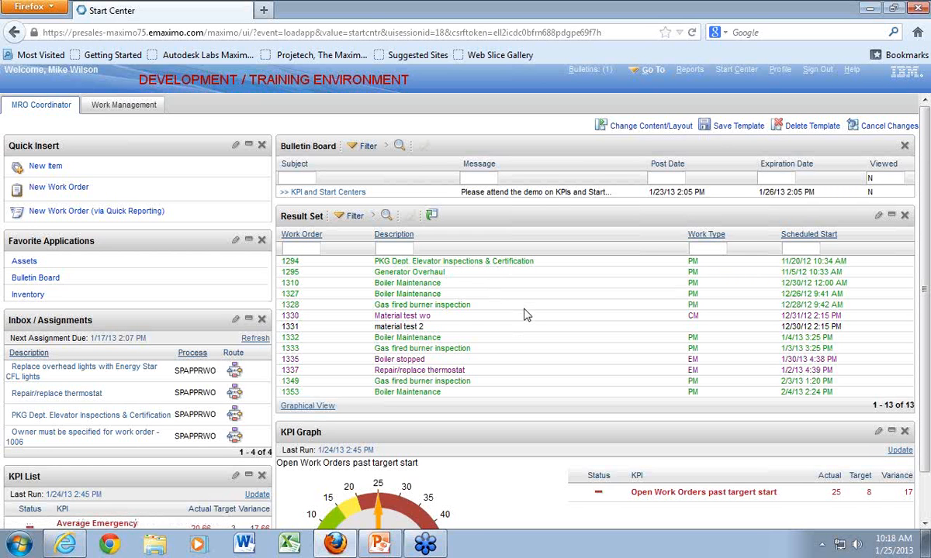
- Show the Result Set as a chart, open the work orders behind asset 11400, and return to the Start Center
{"action": "left_click", "coordinate": [321, 407]}
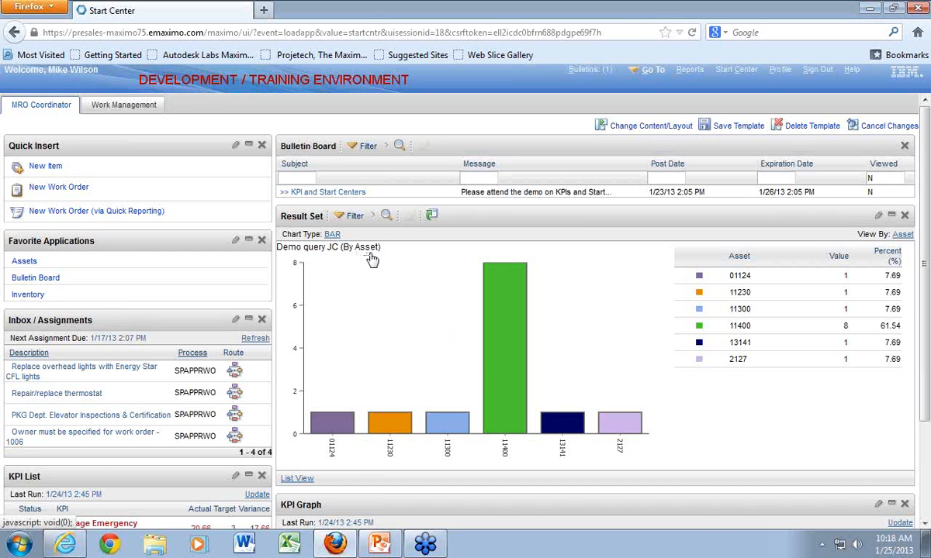
{"action": "mouse_move", "coordinate": [473, 330]}
{"action": "mouse_move", "coordinate": [499, 351]}
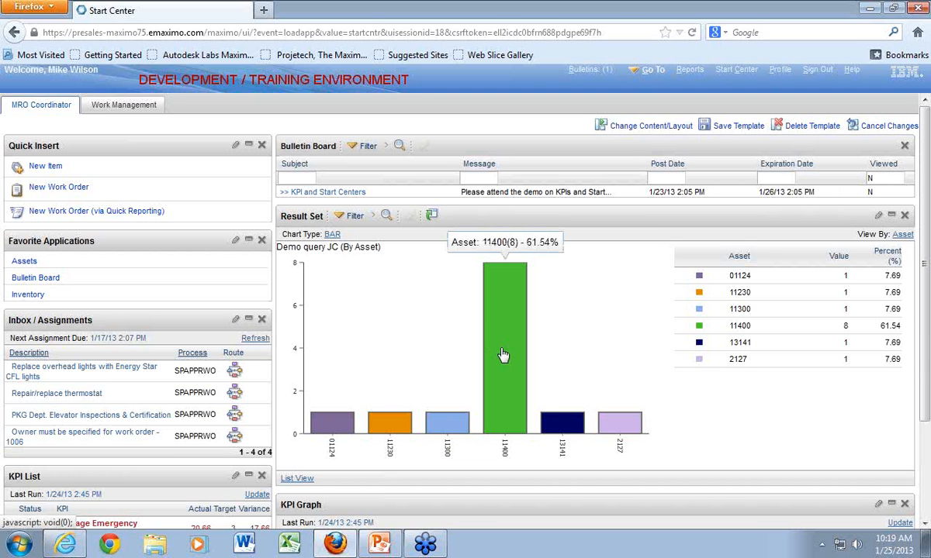
{"action": "left_click", "coordinate": [503, 355]}
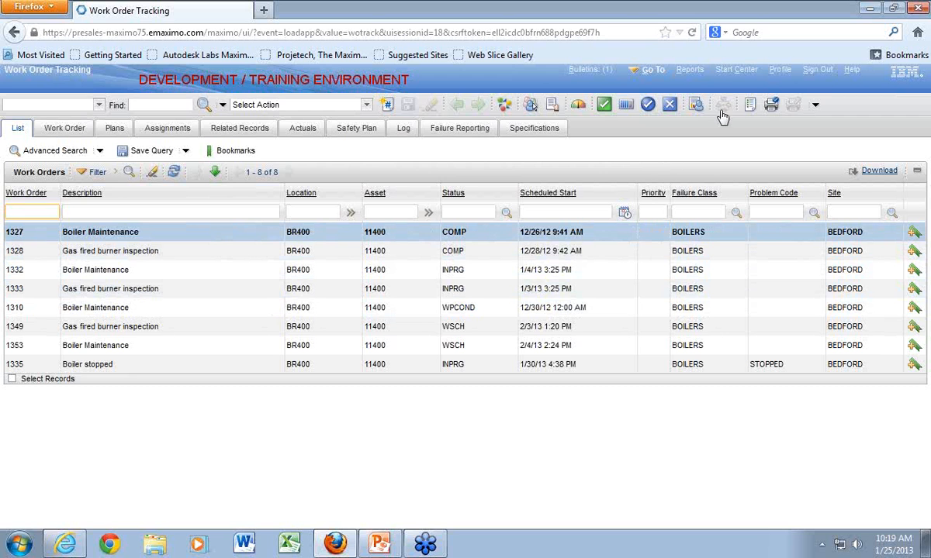
{"action": "left_click", "coordinate": [729, 70]}
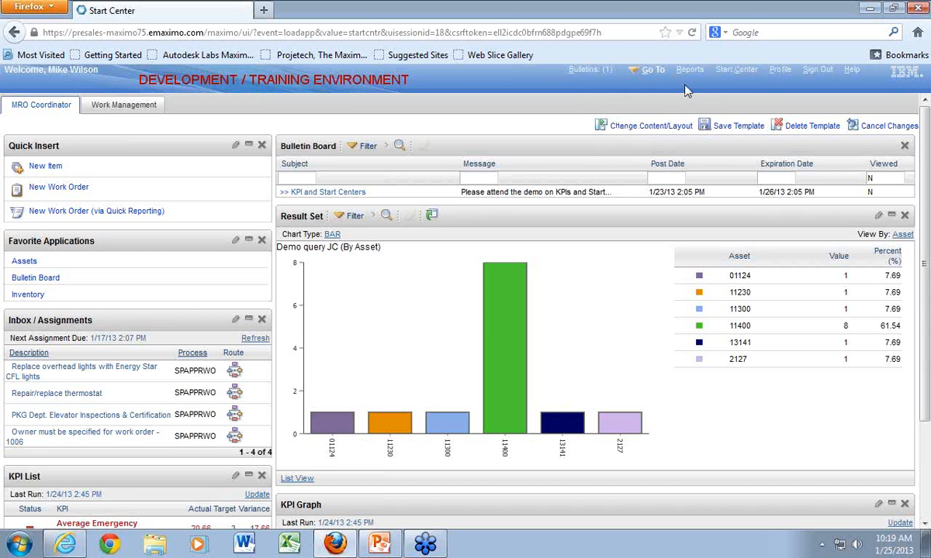
- Sign out and sign in with the template administrator's user name and account password
{"action": "left_click", "coordinate": [816, 70]}
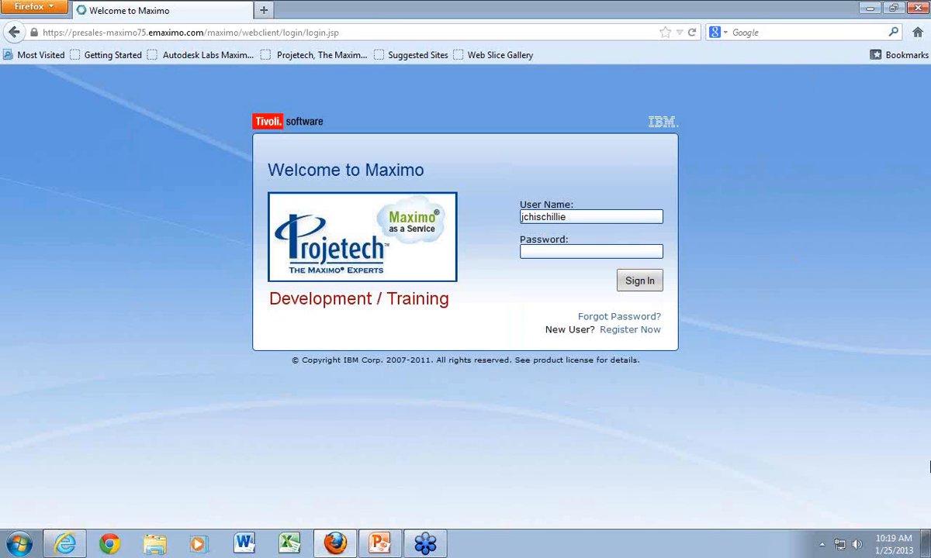
{"action": "key", "text": "Return"}
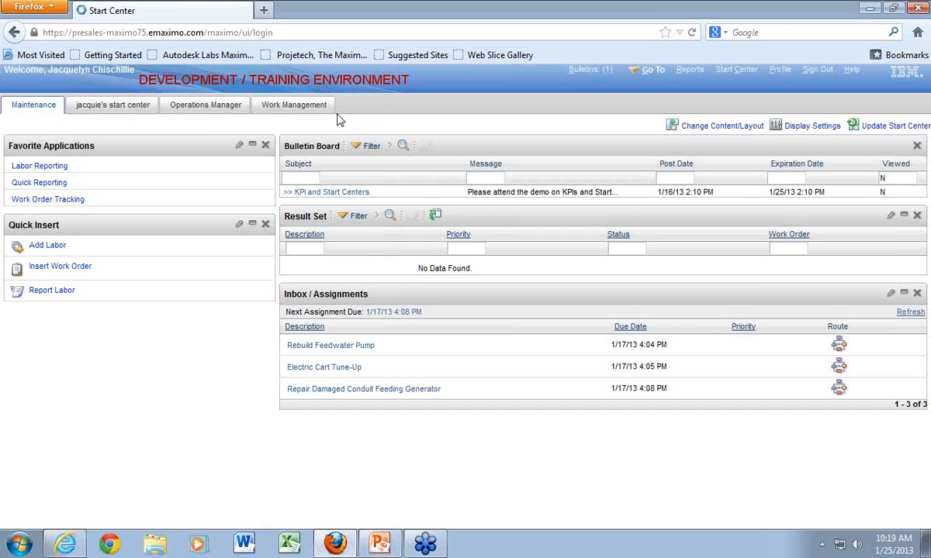
- Save the personal start center template that is open for editing, and check the list of existing templates
{"action": "left_click", "coordinate": [103, 111]}
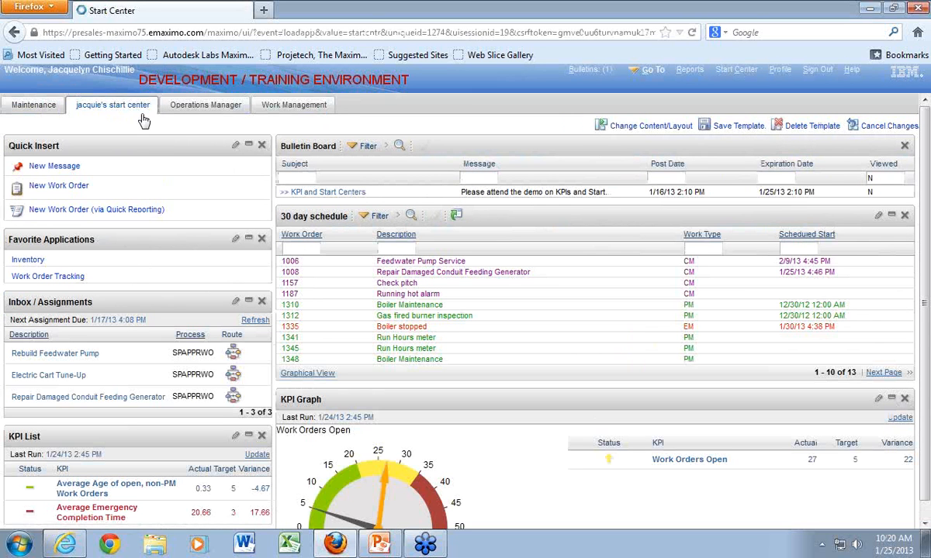
{"action": "left_click", "coordinate": [740, 127]}
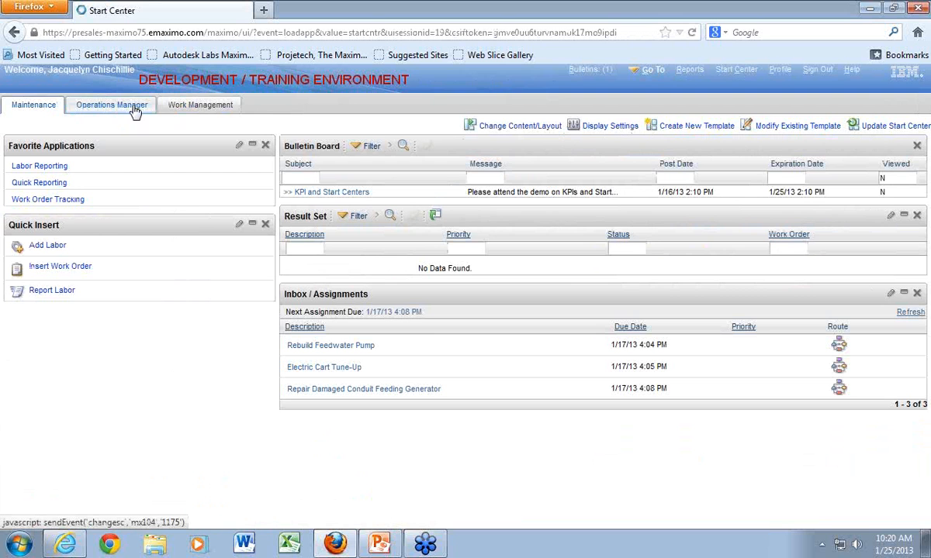
{"action": "left_click", "coordinate": [783, 126]}
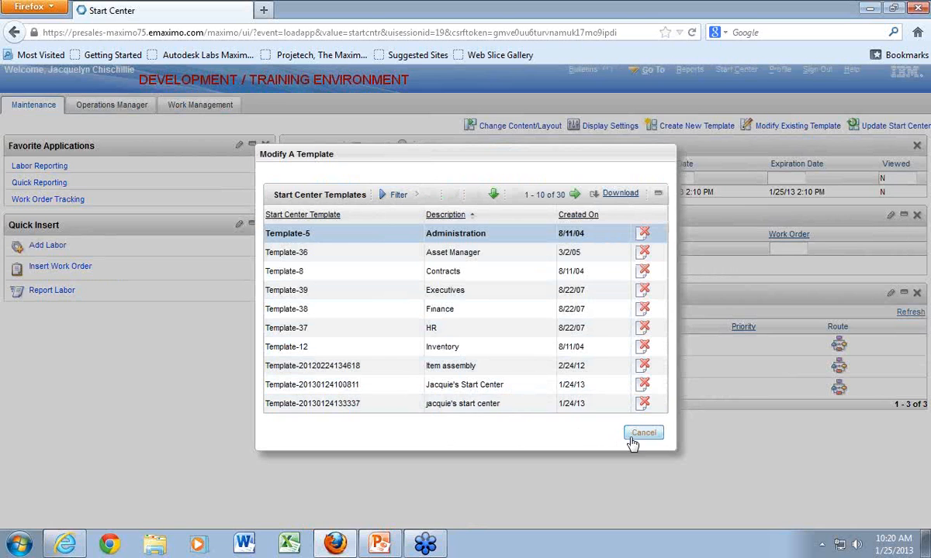
{"action": "left_click", "coordinate": [643, 433]}
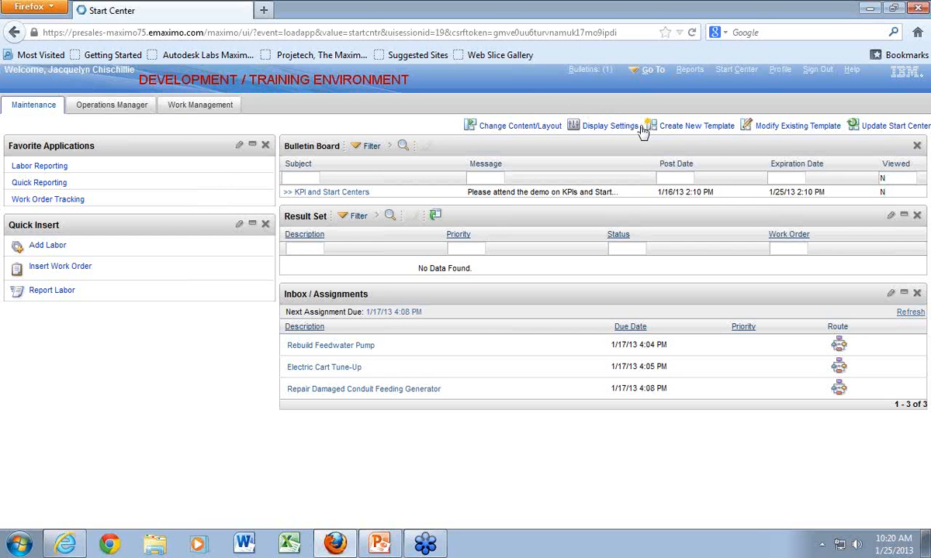
- Create a Narrow-Wide Start Center template whose description is the owner's first name followed by "new start center"
{"action": "left_click", "coordinate": [702, 128]}
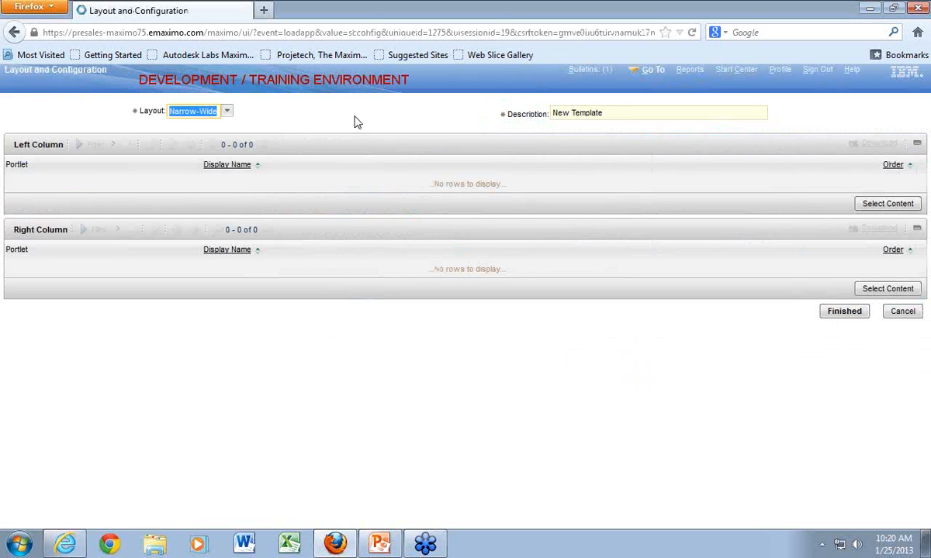
{"action": "left_click", "coordinate": [607, 112]}
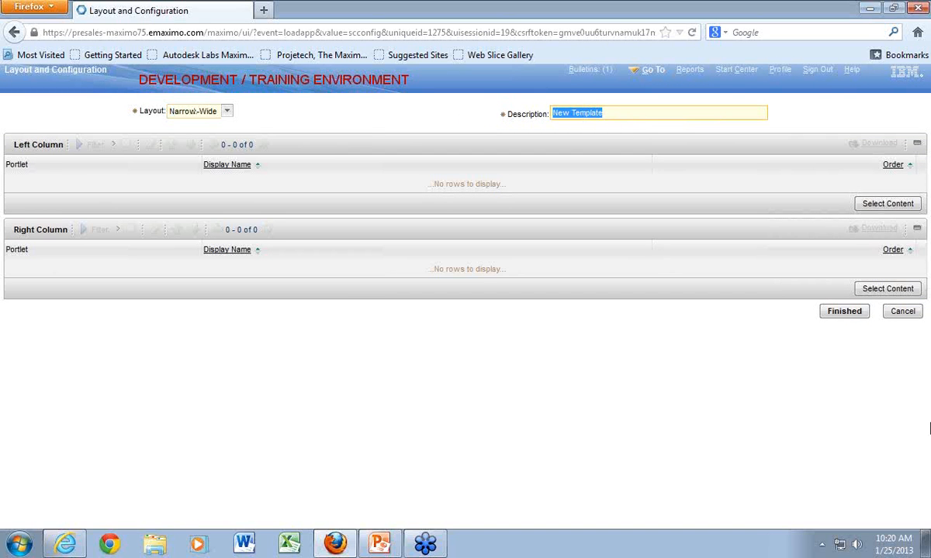
{"action": "type", "text": "Jacquie's n"}
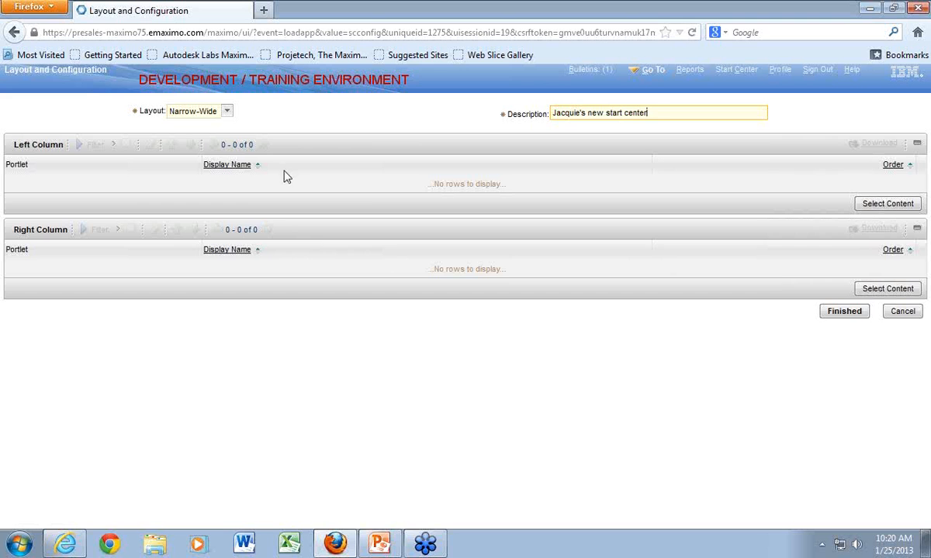
{"action": "left_click", "coordinate": [228, 112]}
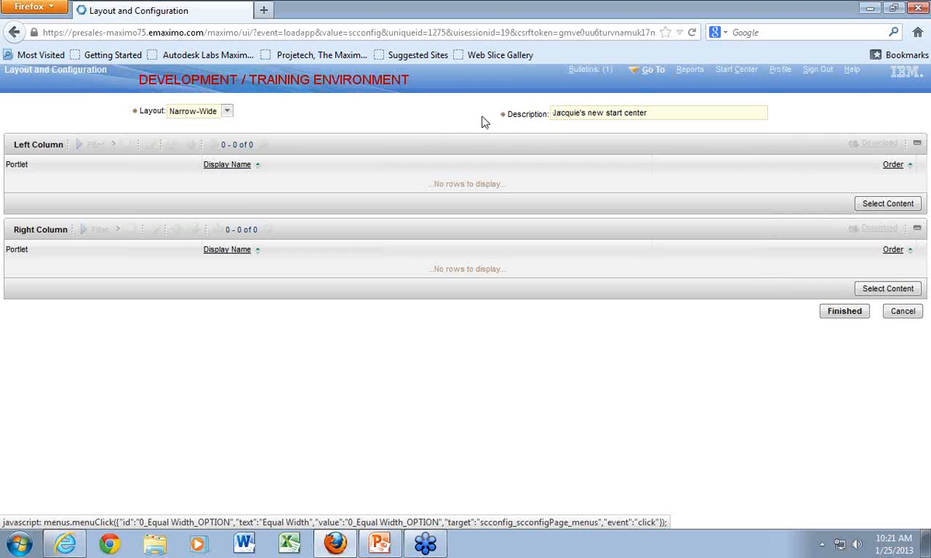
{"action": "left_click", "coordinate": [844, 318]}
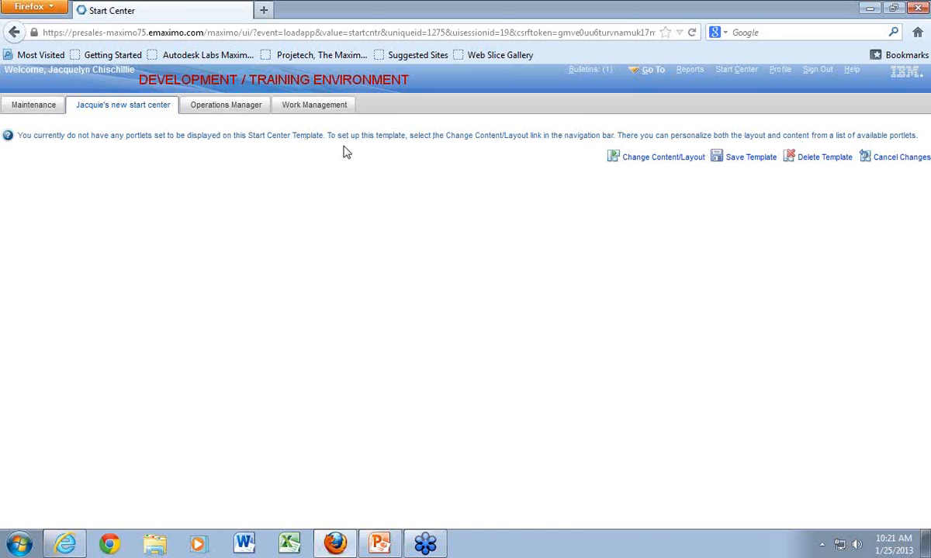
- Add the Quick Insert, Favorite Applications, Inbox / Assignments and KPI List portlets to the new template's left column
{"action": "left_click", "coordinate": [661, 164]}
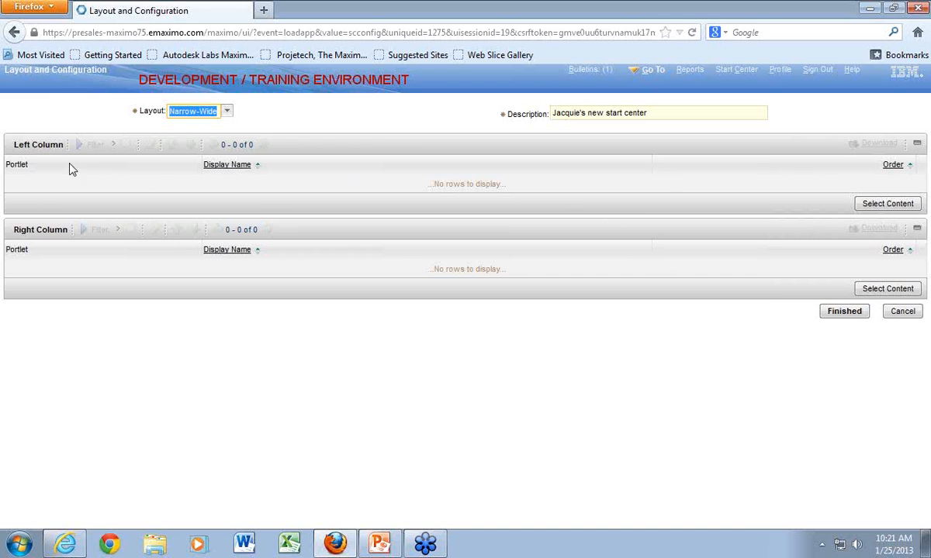
{"action": "left_click", "coordinate": [873, 207]}
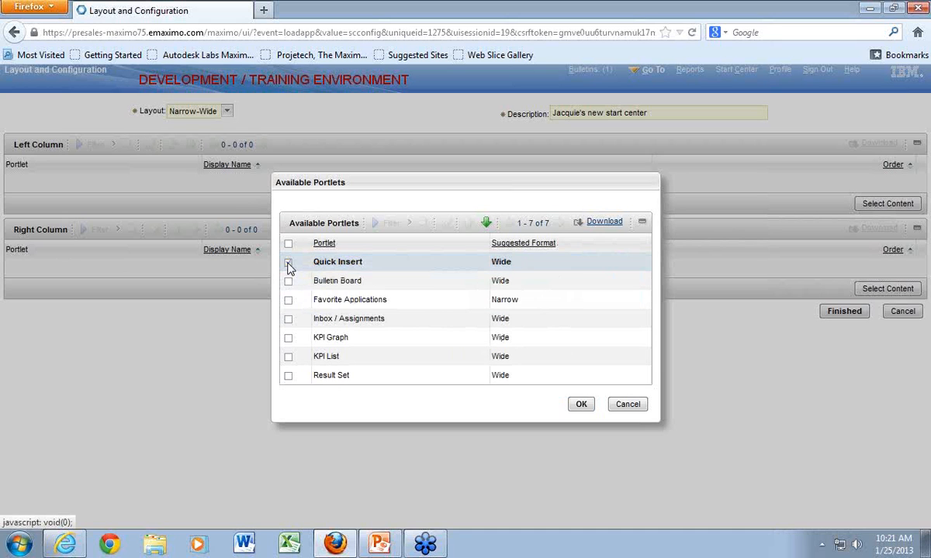
{"action": "left_click", "coordinate": [288, 265]}
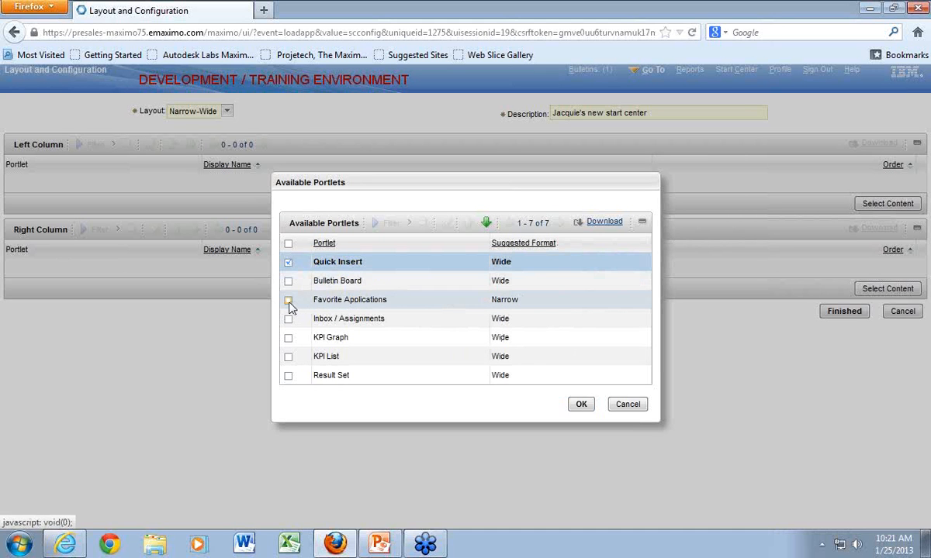
{"action": "left_click", "coordinate": [289, 302]}
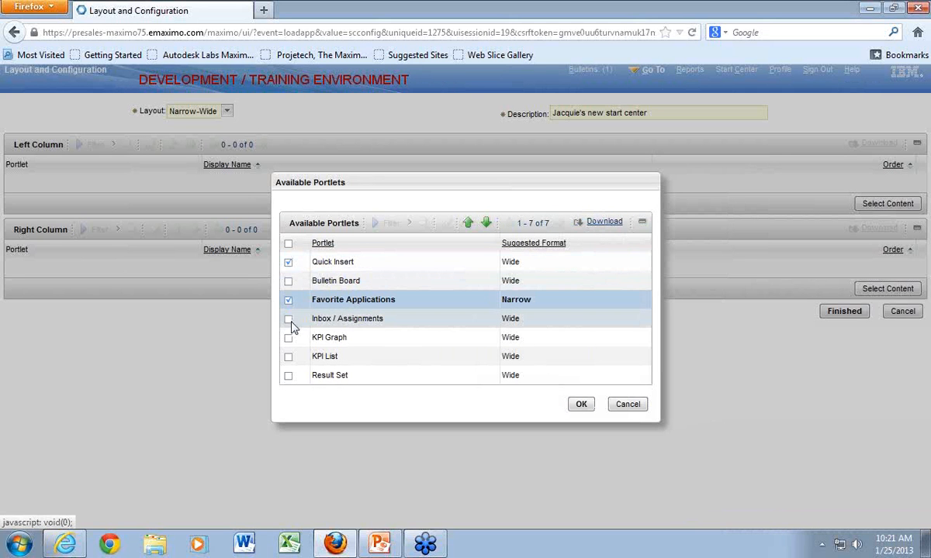
{"action": "left_click", "coordinate": [288, 320]}
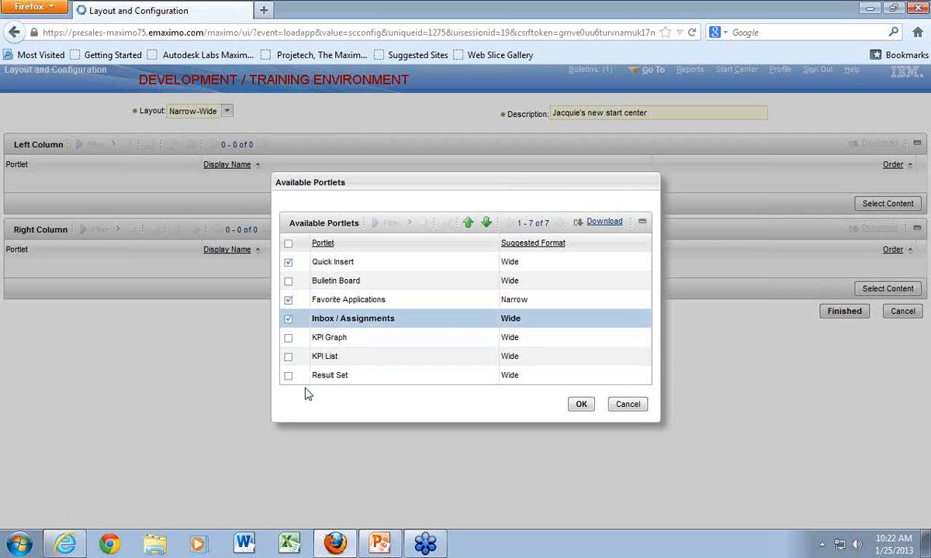
{"action": "left_click", "coordinate": [289, 357]}
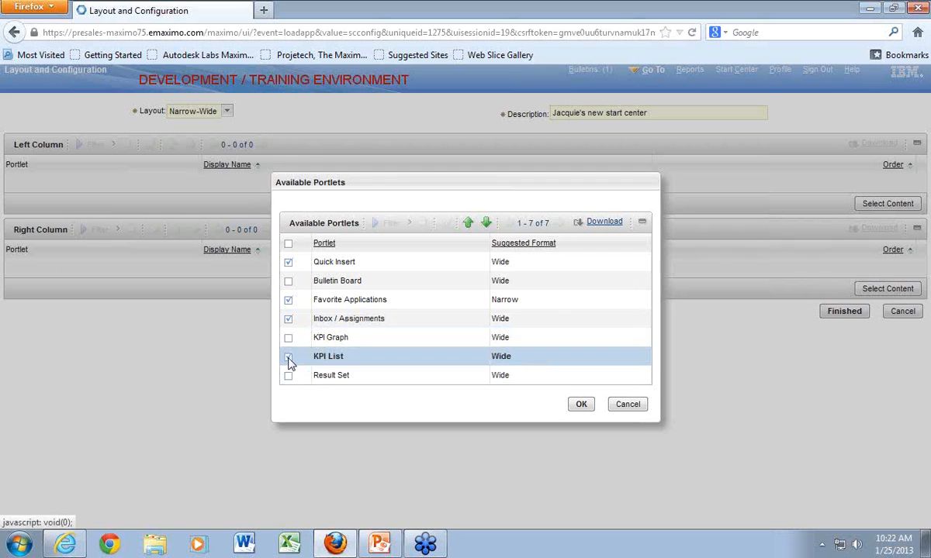
{"action": "left_click", "coordinate": [581, 406]}
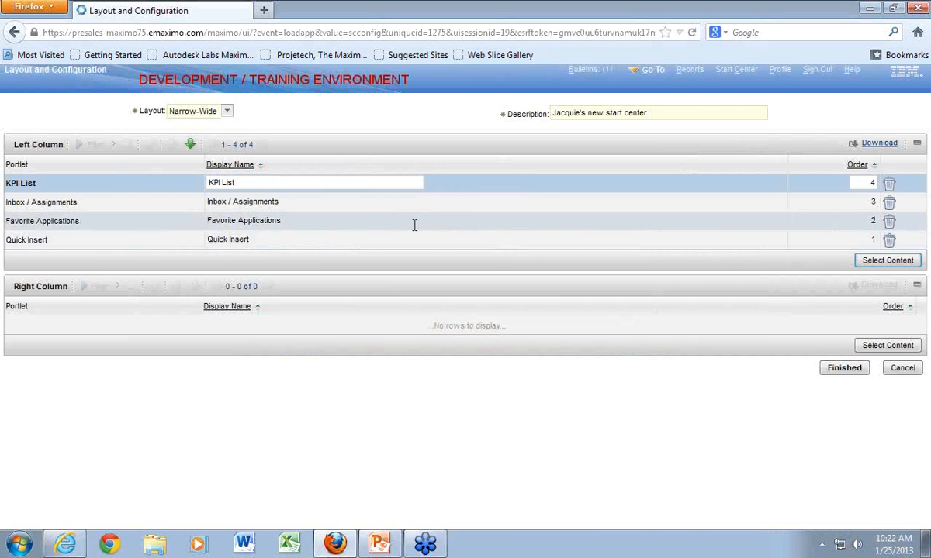
- Change the display name of the Inbox / Assignments portlet to "My assignments"
{"action": "left_click", "coordinate": [281, 200]}
{"action": "left_click", "coordinate": [304, 201]}
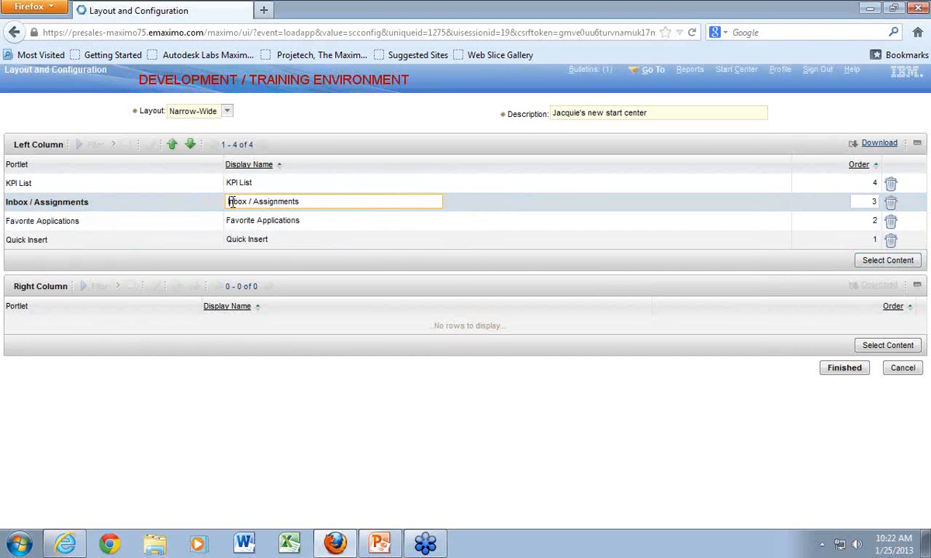
{"action": "left_click_drag", "start_coordinate": [302, 201], "coordinate": [209, 203]}
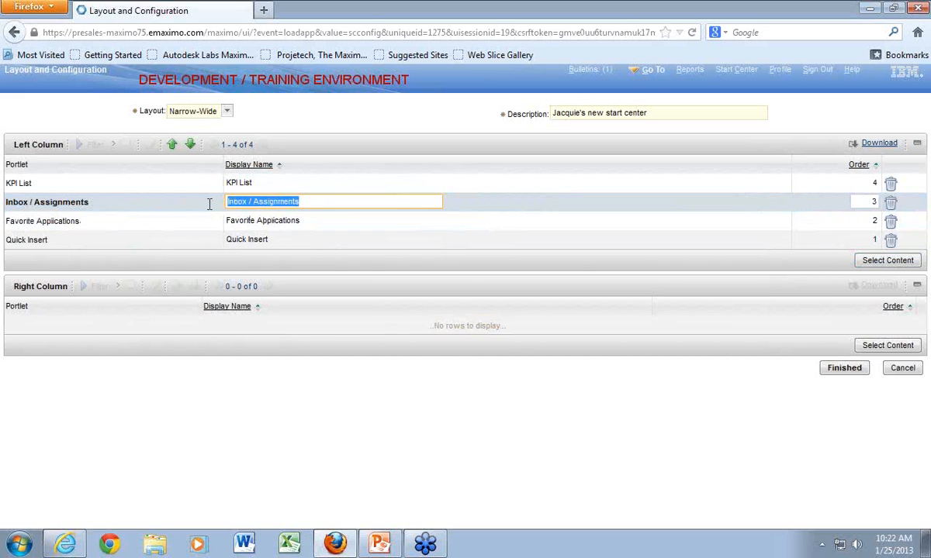
{"action": "type", "text": "My"}
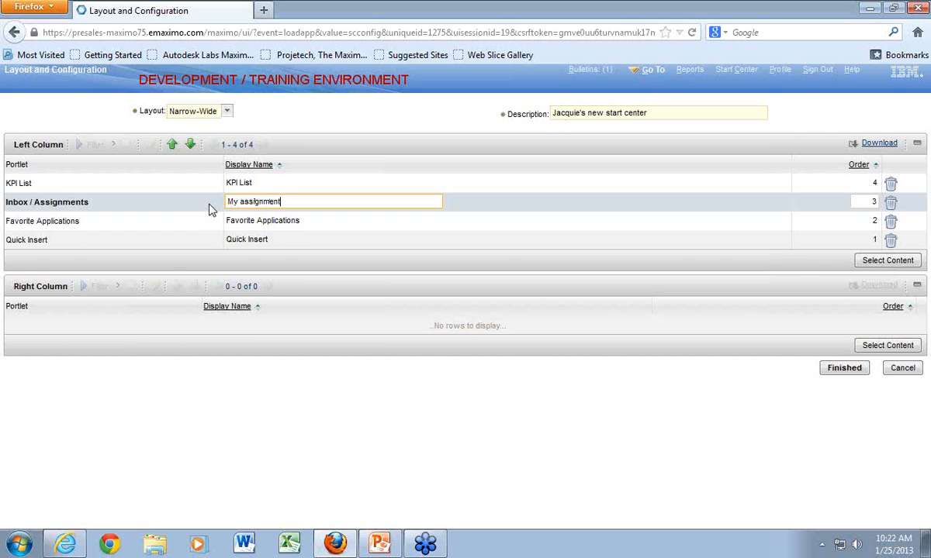
{"action": "left_click", "coordinate": [853, 211]}
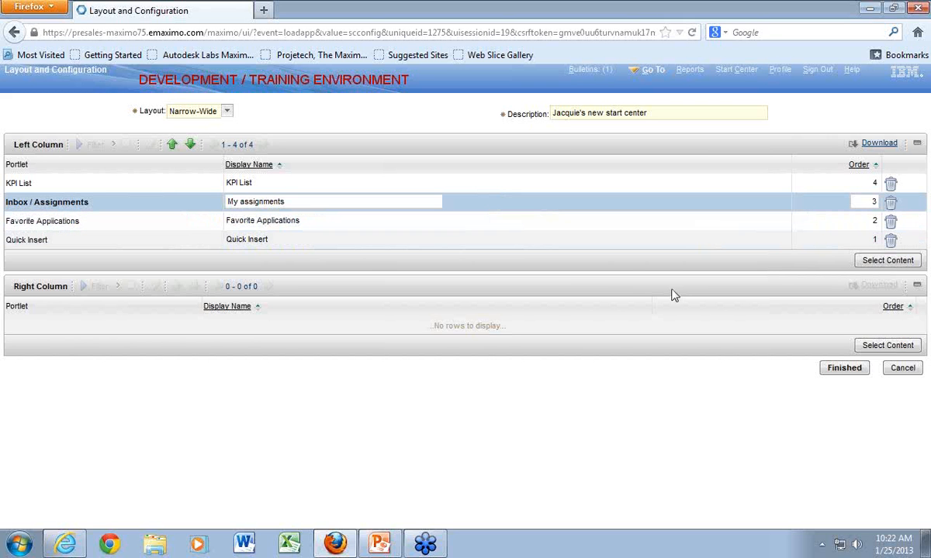
- Add the Bulletin Board, KPI Graph and Result Set portlets to the template's right column
{"action": "left_click", "coordinate": [879, 349]}
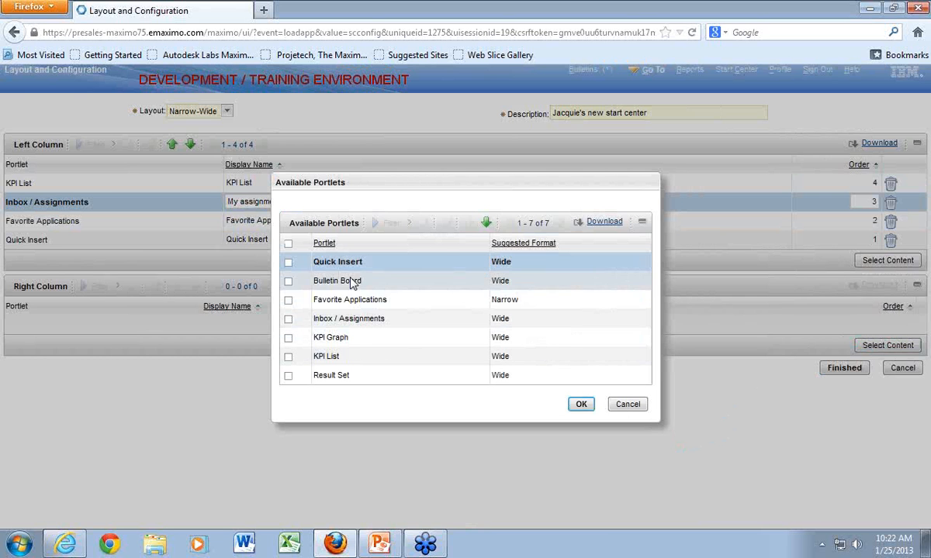
{"action": "left_click", "coordinate": [288, 281]}
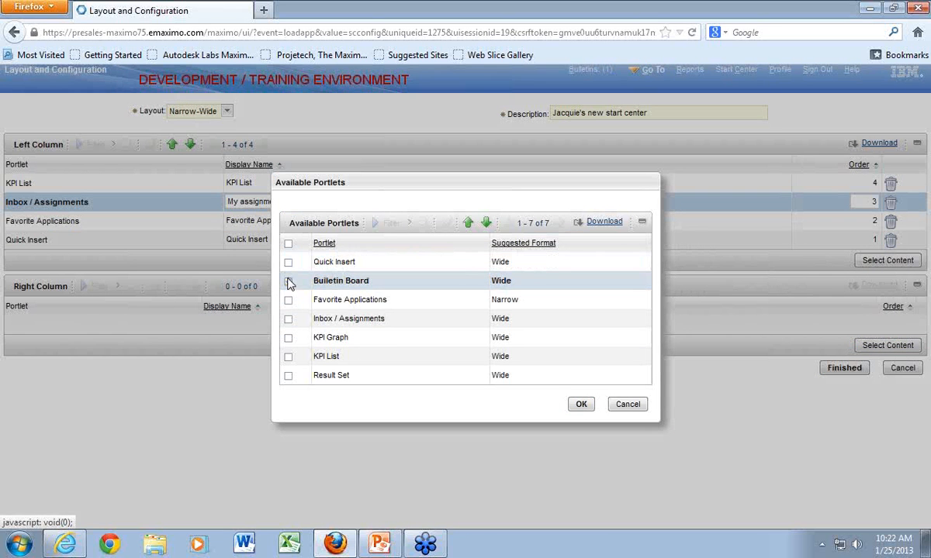
{"action": "left_click", "coordinate": [289, 282]}
{"action": "left_click", "coordinate": [288, 338]}
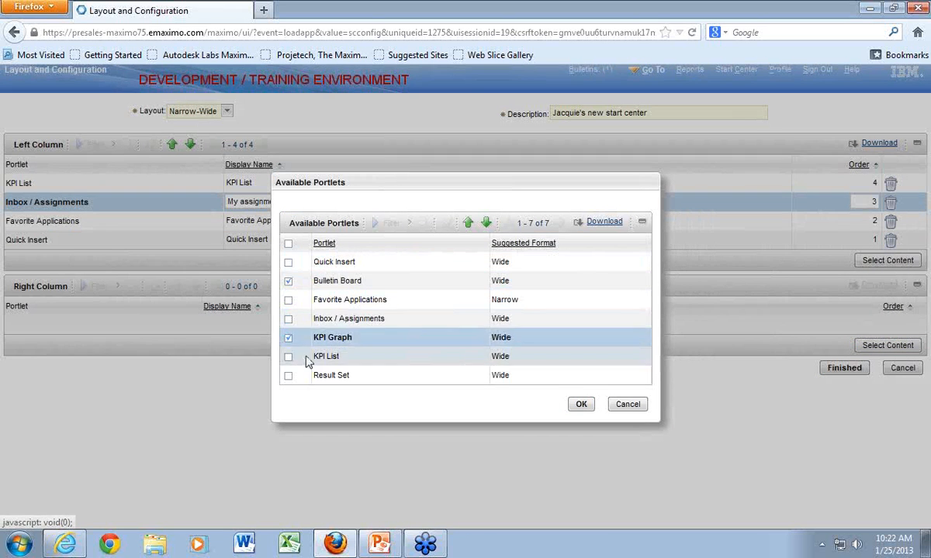
{"action": "left_click", "coordinate": [289, 375]}
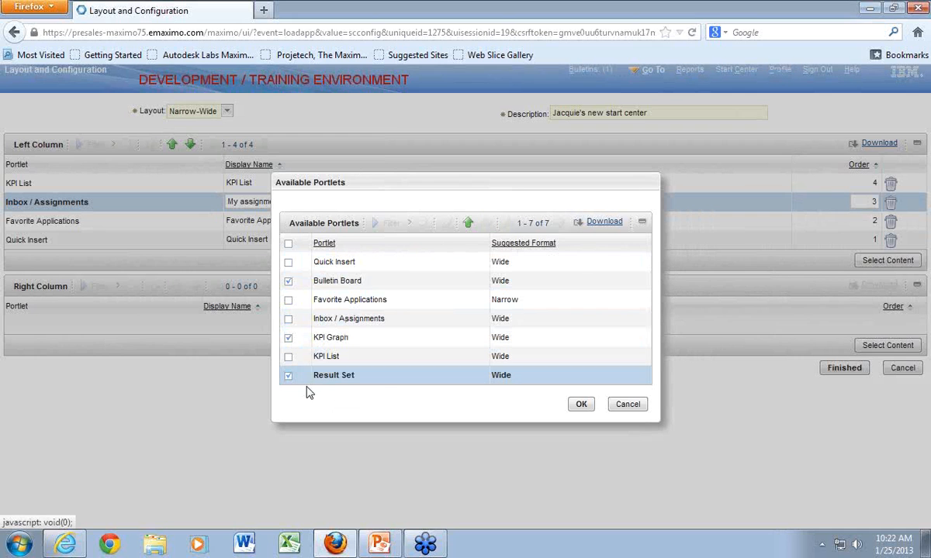
{"action": "left_click", "coordinate": [581, 405]}
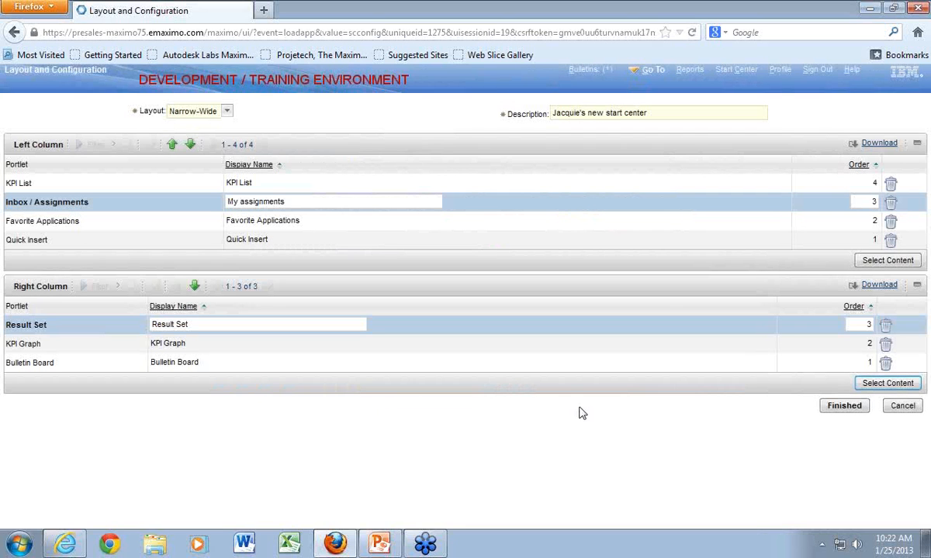
- Set the right column's order to 2 for Result Set and 3 for KPI Graph, and finish the layout configuration
{"action": "left_click", "coordinate": [853, 326]}
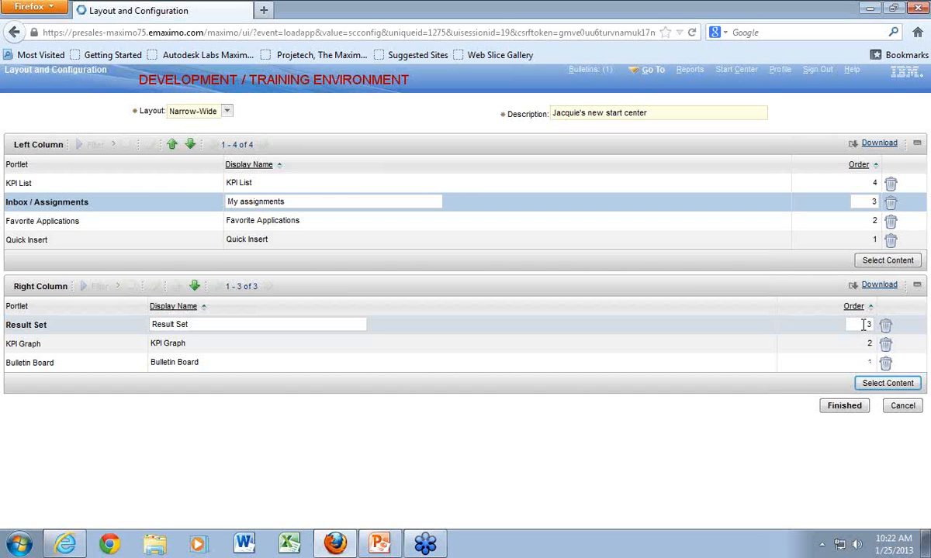
{"action": "double_click", "coordinate": [870, 324]}
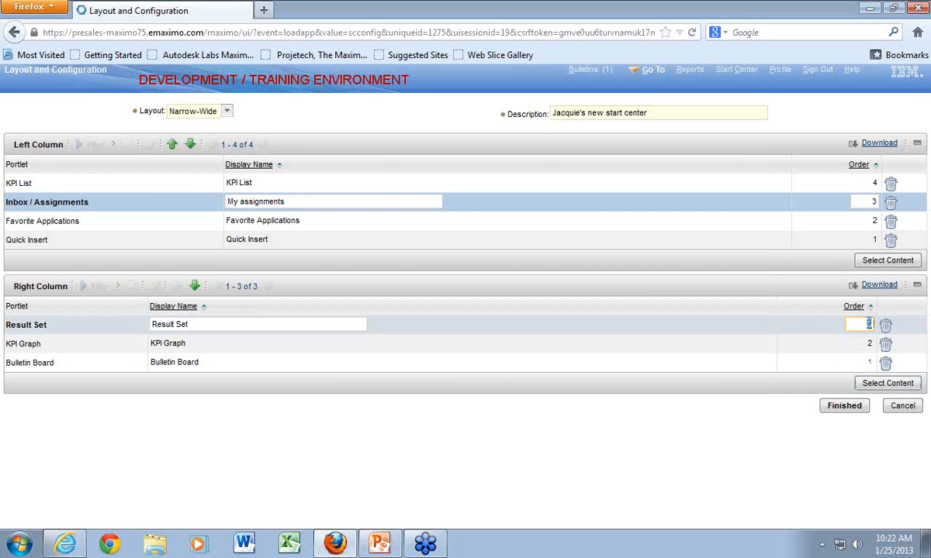
{"action": "type", "text": "2"}
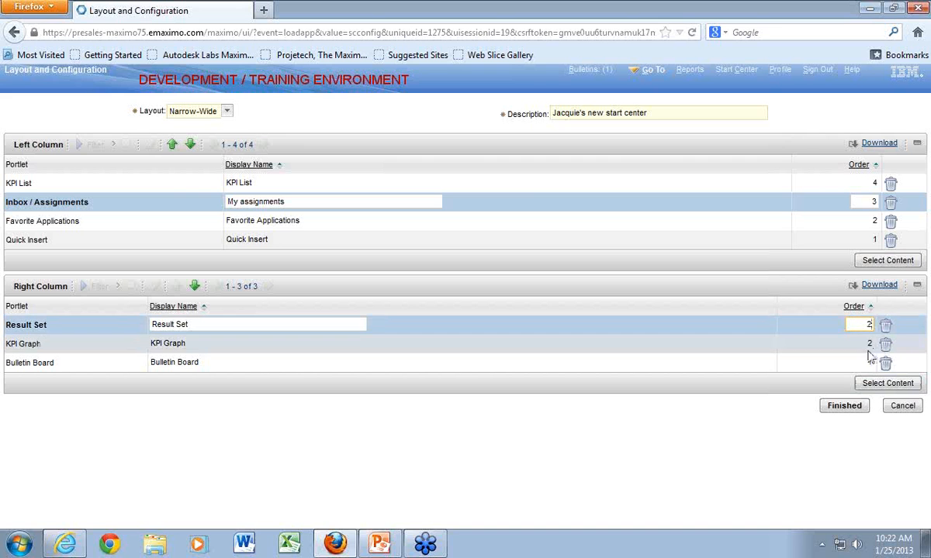
{"action": "double_click", "coordinate": [868, 343]}
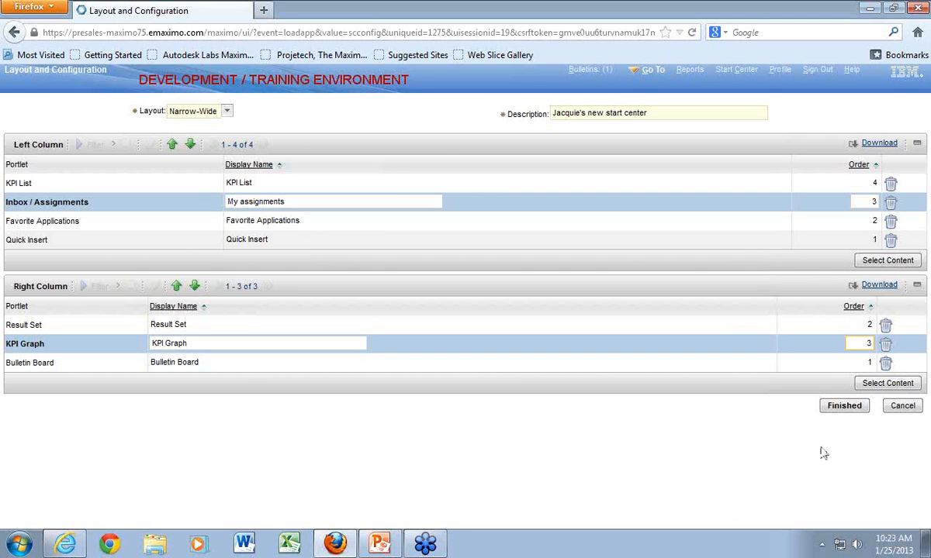
{"action": "left_click", "coordinate": [836, 406]}
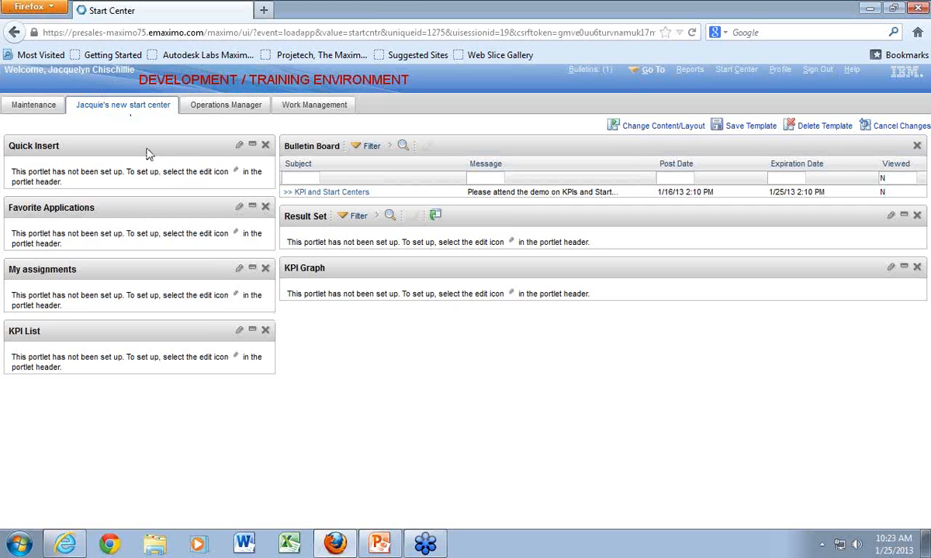
- Set up the Quick Insert portlet with the BBOARD New Message action, filtering the accessible actions by "message"
{"action": "left_click", "coordinate": [240, 149]}
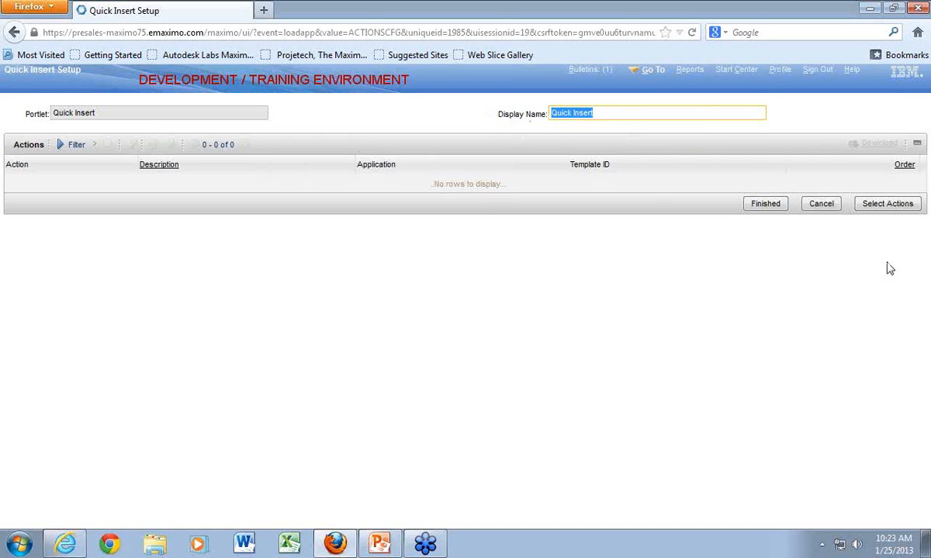
{"action": "left_click", "coordinate": [884, 205]}
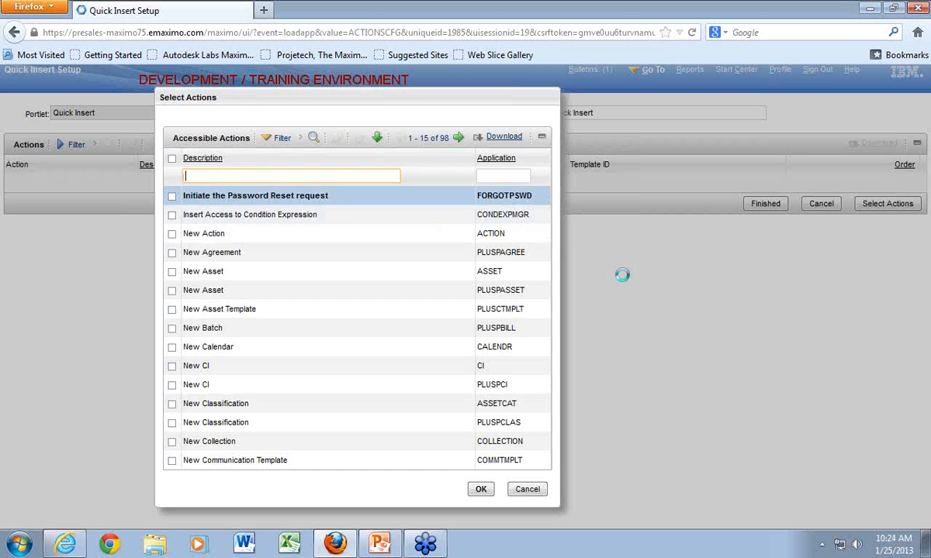
{"action": "type", "text": "essage"}
{"action": "key", "text": "Return"}
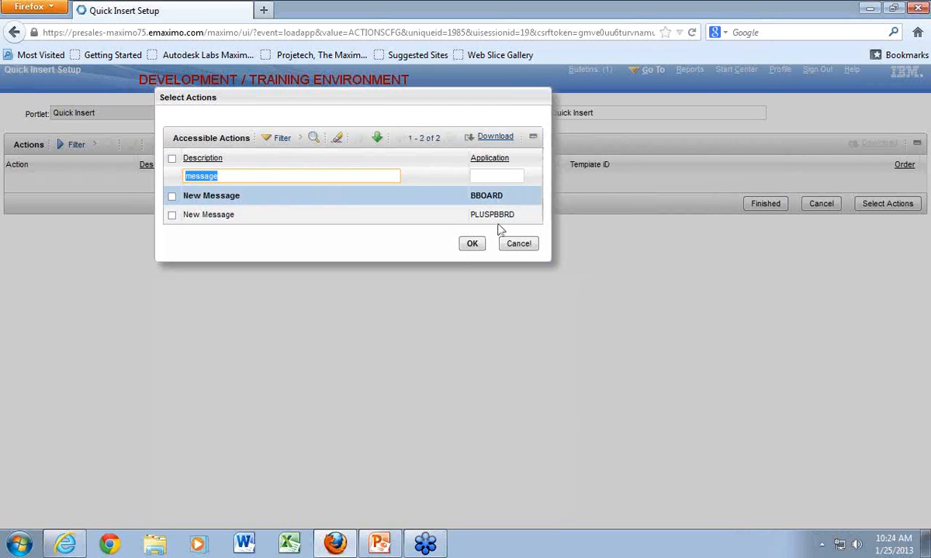
{"action": "left_click", "coordinate": [172, 197]}
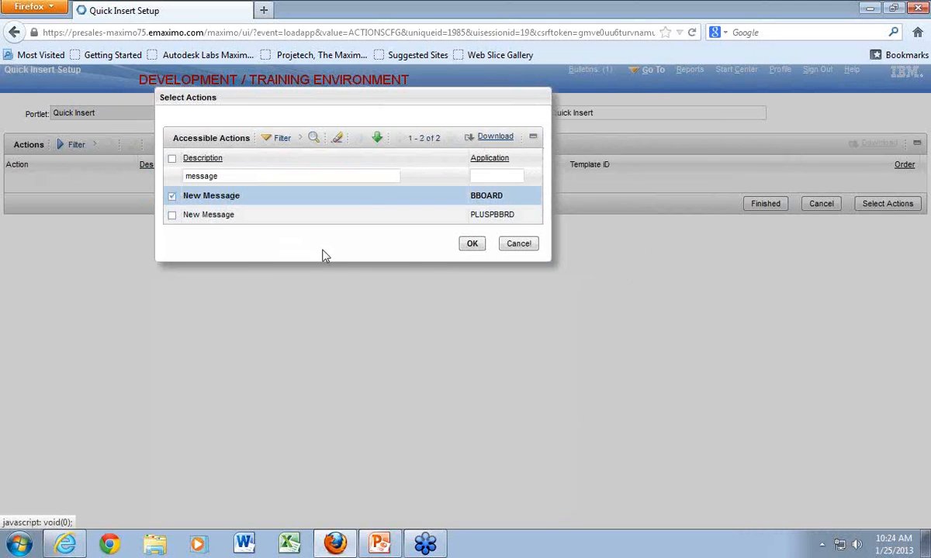
{"action": "left_click", "coordinate": [471, 244]}
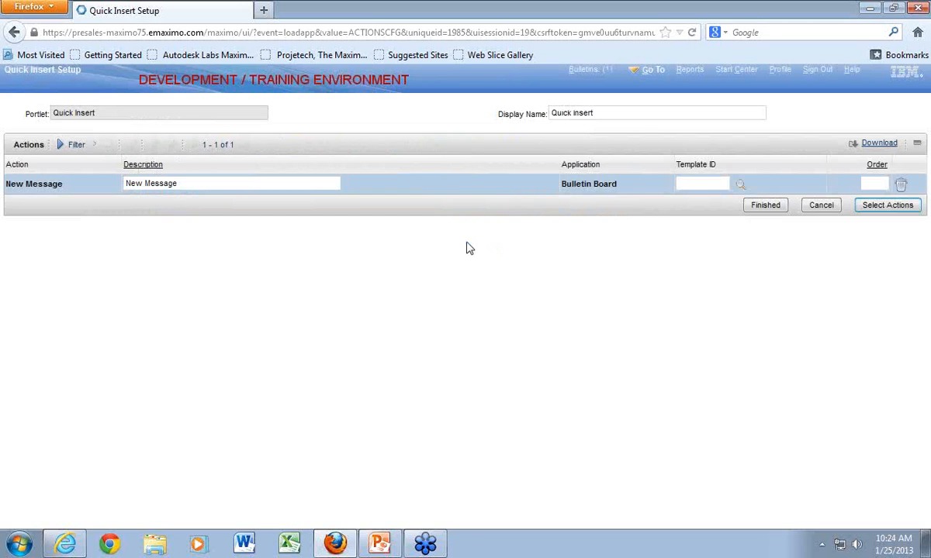
- Filter the actions by "work", add the WOTRACK and QUICKREP New Work Order actions, and finish the Quick Insert setup
{"action": "left_click", "coordinate": [874, 205]}
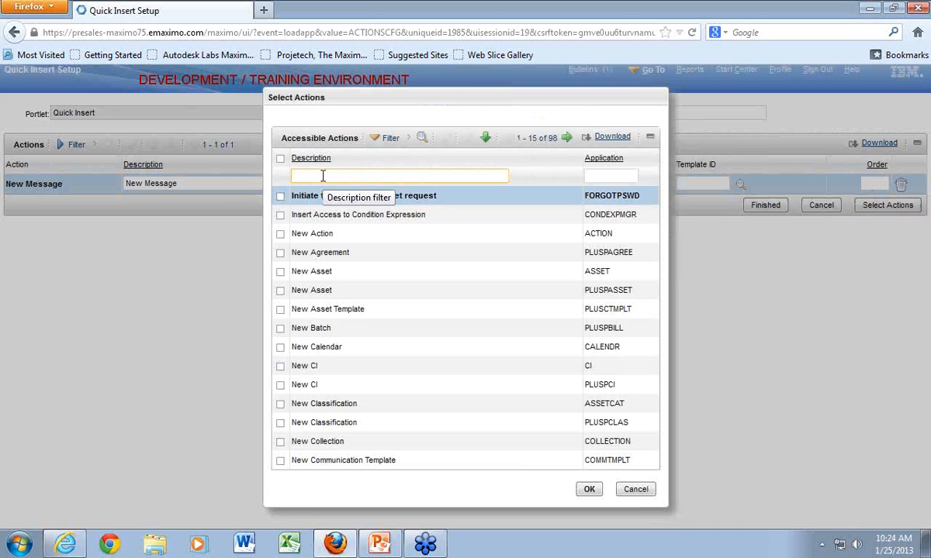
{"action": "type", "text": "wpr"}
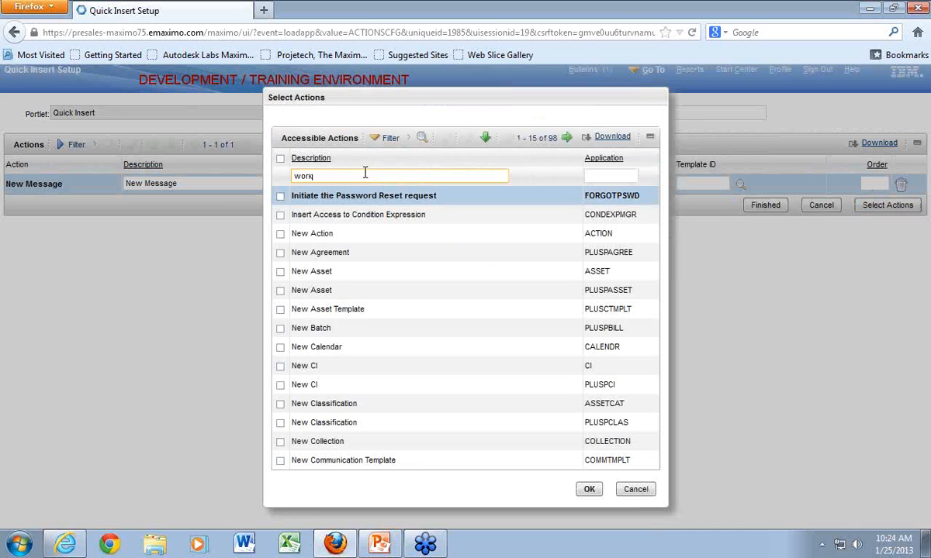
{"action": "type", "text": "k"}
{"action": "key", "text": "Return"}
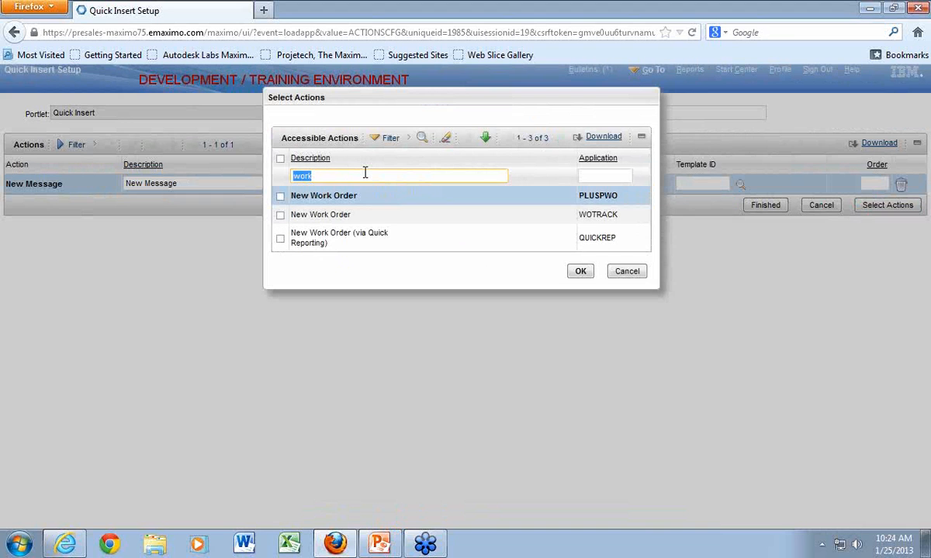
{"action": "left_click", "coordinate": [280, 216]}
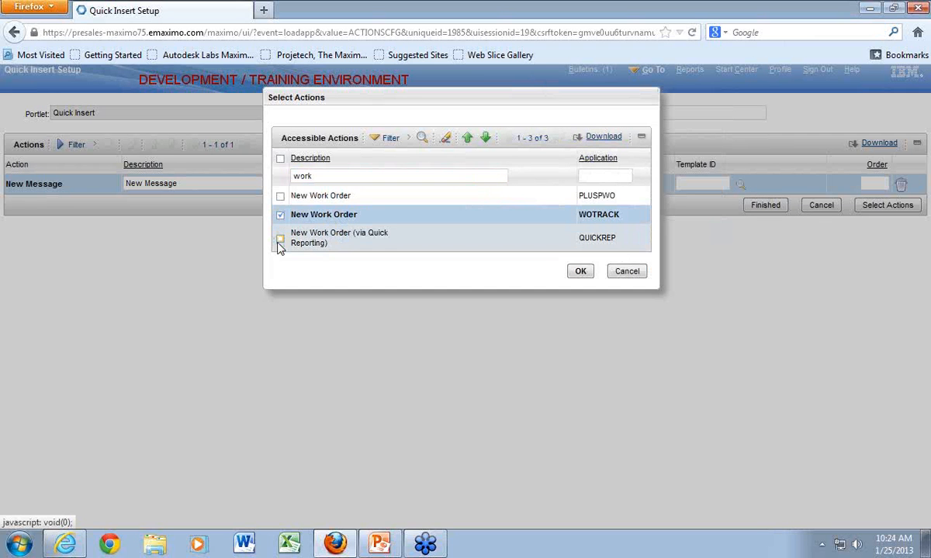
{"action": "left_click", "coordinate": [280, 241]}
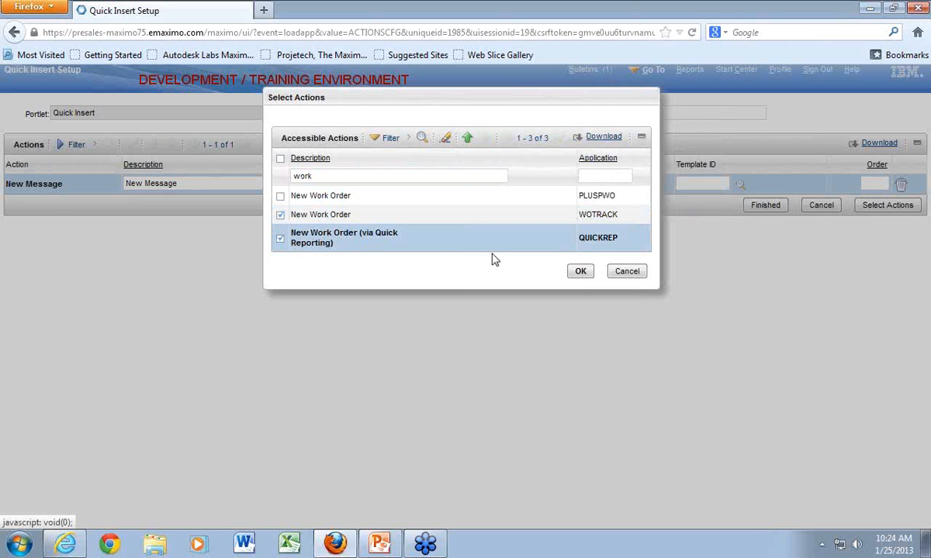
{"action": "left_click", "coordinate": [580, 273]}
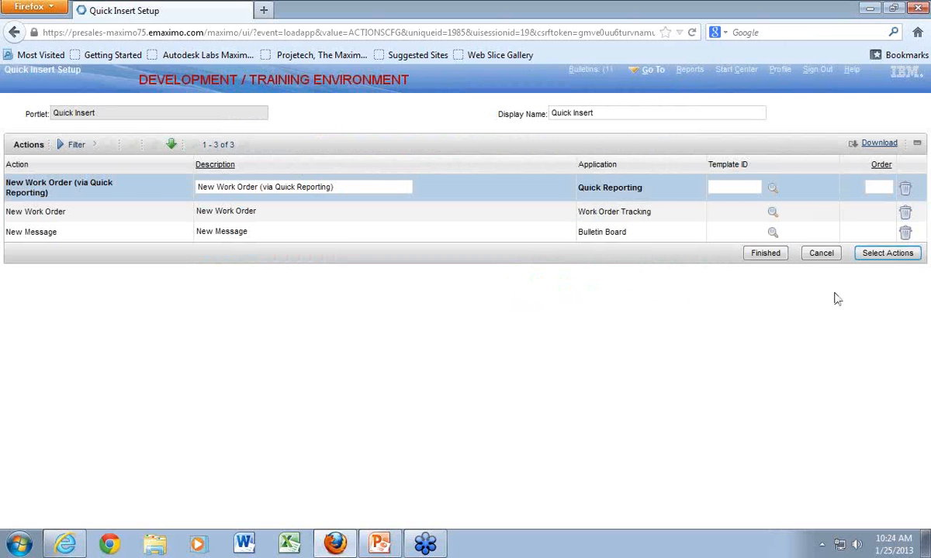
{"action": "left_click", "coordinate": [768, 263]}
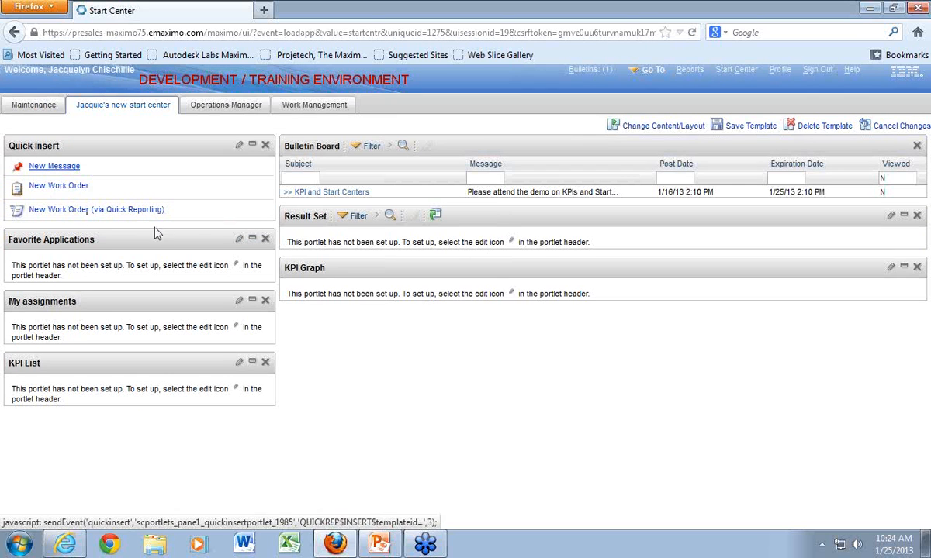
- Set up the Favorite Applications portlet with Inventory and Work Order Tracking, filtering the available applications by "work, inventory"
{"action": "left_click", "coordinate": [239, 239]}
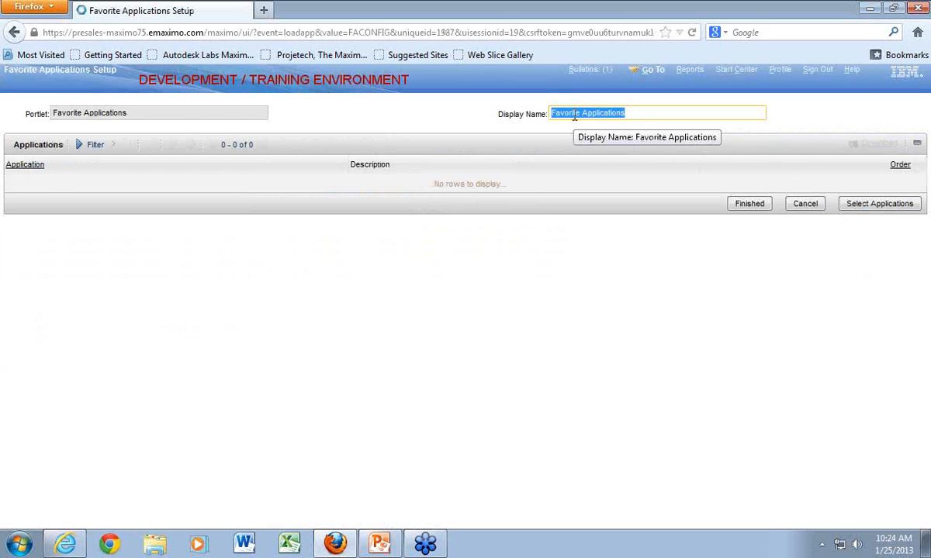
{"action": "left_click", "coordinate": [879, 206]}
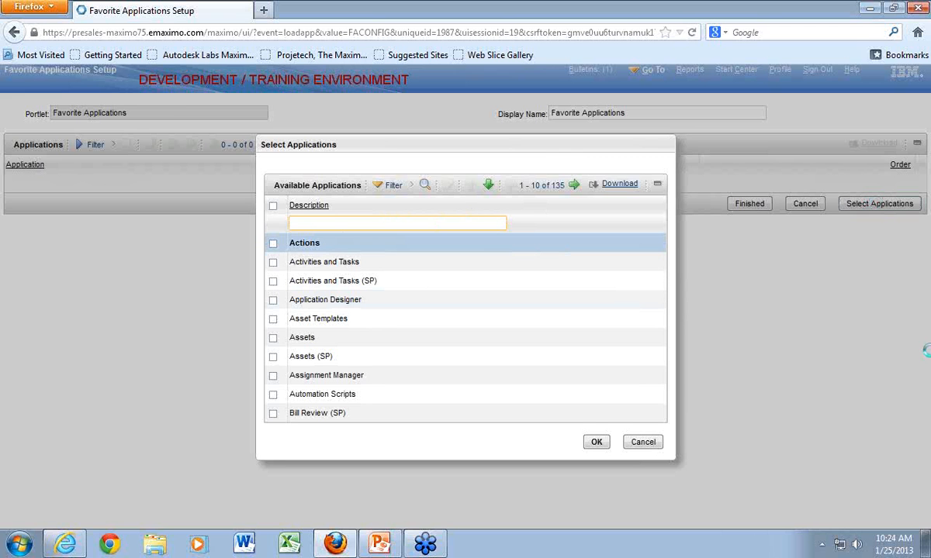
{"action": "type", "text": "ork, invento"}
{"action": "type", "text": "ry"}
{"action": "key", "text": "Return"}
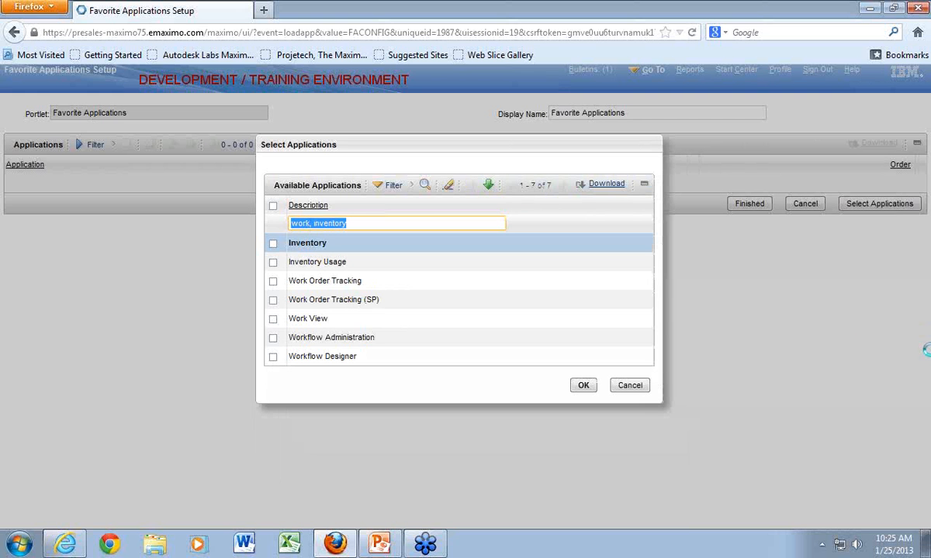
{"action": "left_click", "coordinate": [273, 244]}
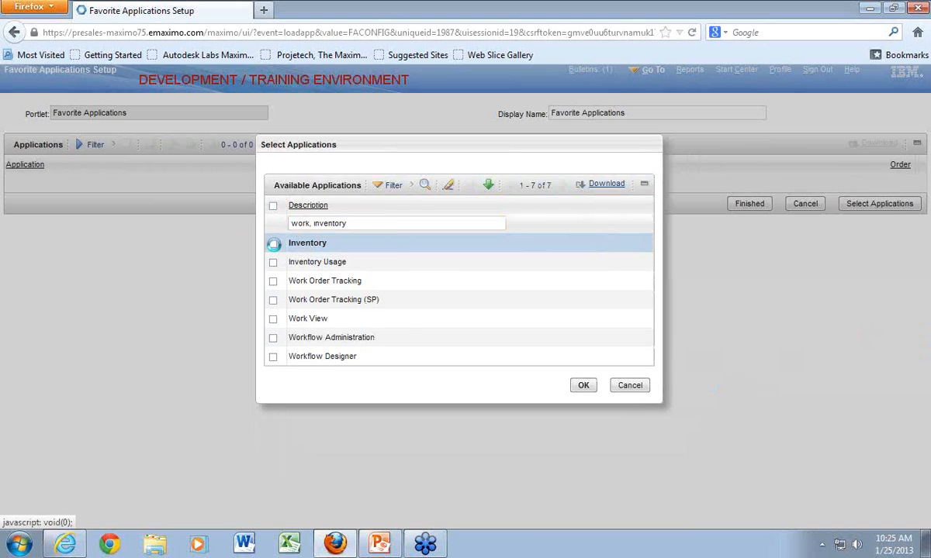
{"action": "left_click", "coordinate": [273, 283]}
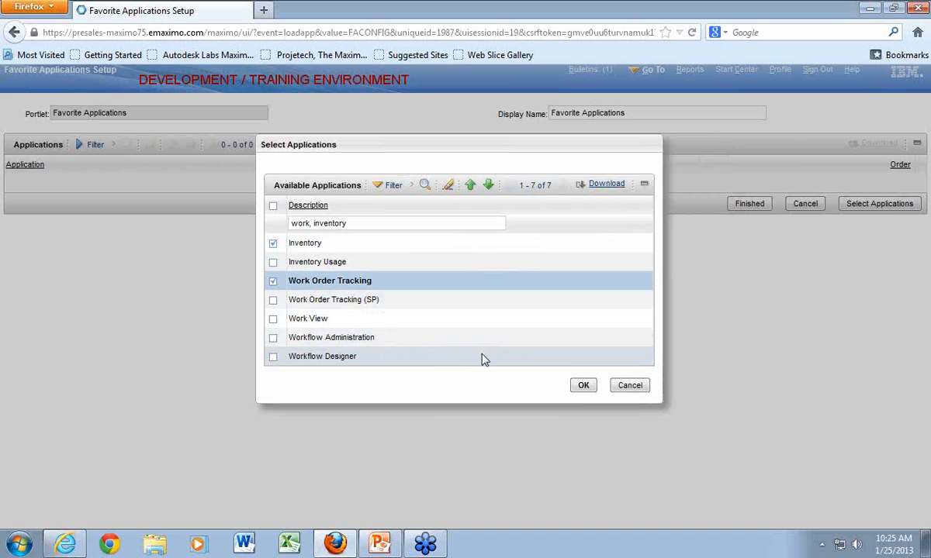
{"action": "left_click", "coordinate": [585, 388]}
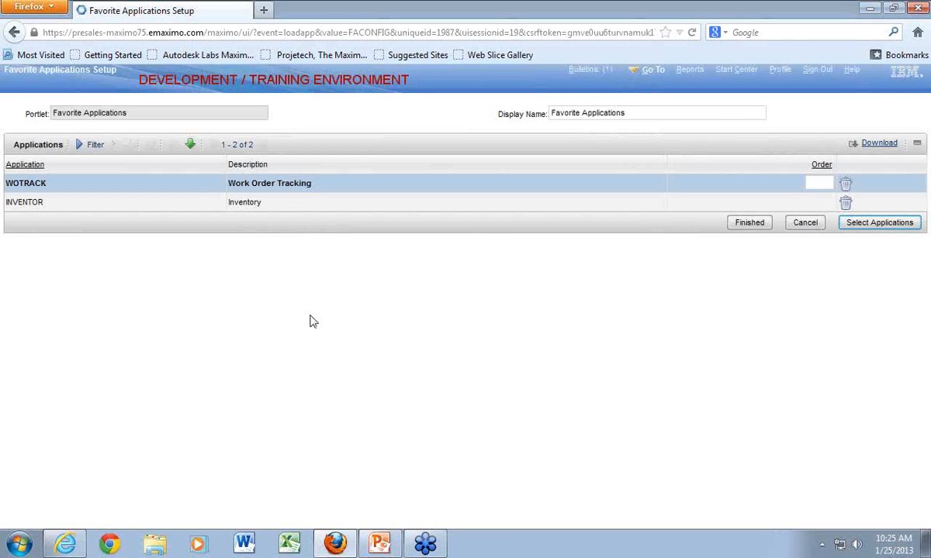
{"action": "left_click", "coordinate": [755, 230]}
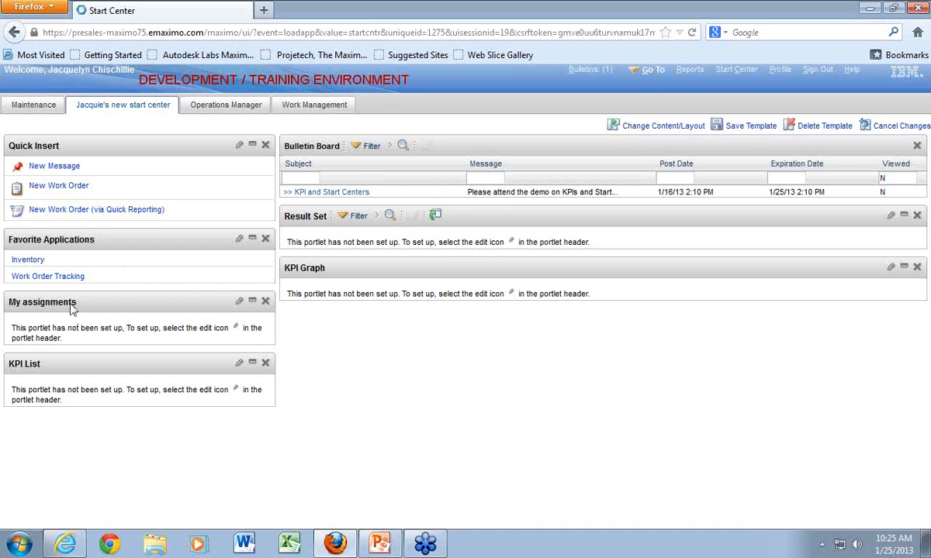
- Try to filter the My assignments portlet's columns by the description "description, due, process", and finish the setup to save its record
{"action": "left_click", "coordinate": [240, 303]}
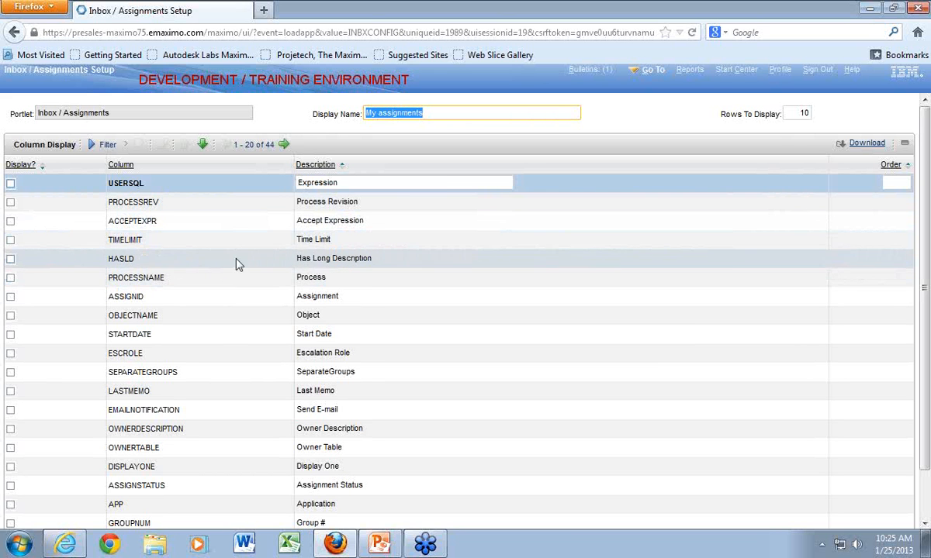
{"action": "left_click", "coordinate": [107, 145]}
{"action": "left_click", "coordinate": [508, 183]}
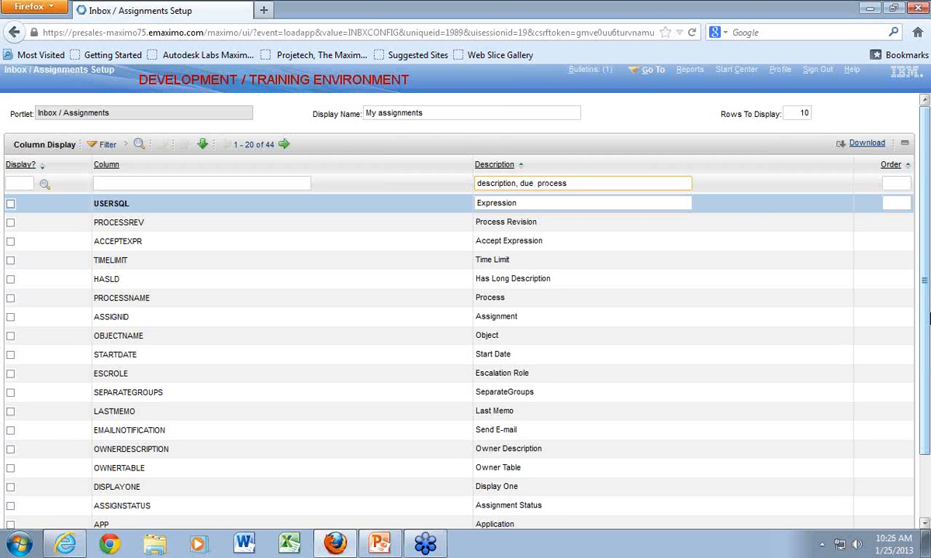
{"action": "key", "text": "Return"}
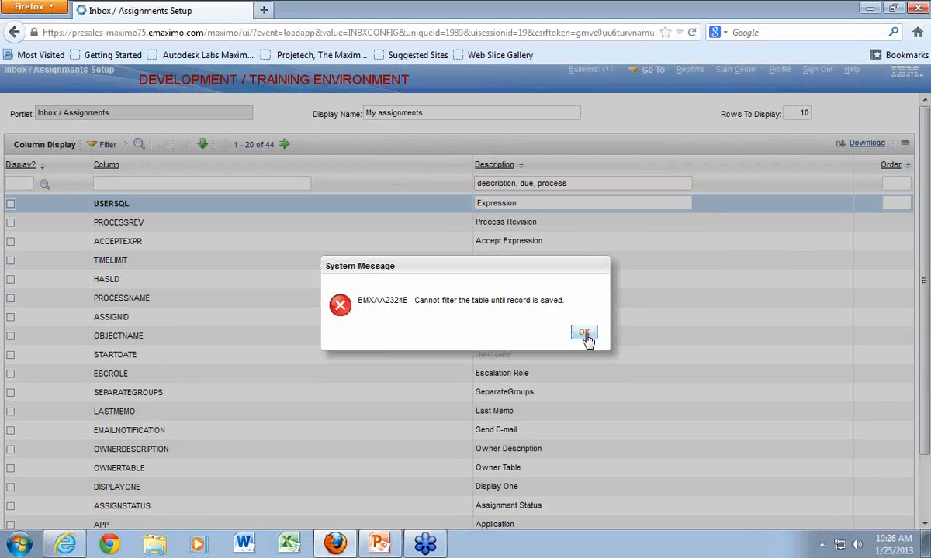
{"action": "left_click", "coordinate": [584, 333]}
{"action": "scroll", "coordinate": [723, 442], "scroll_direction": "down", "scroll_amount": 2}
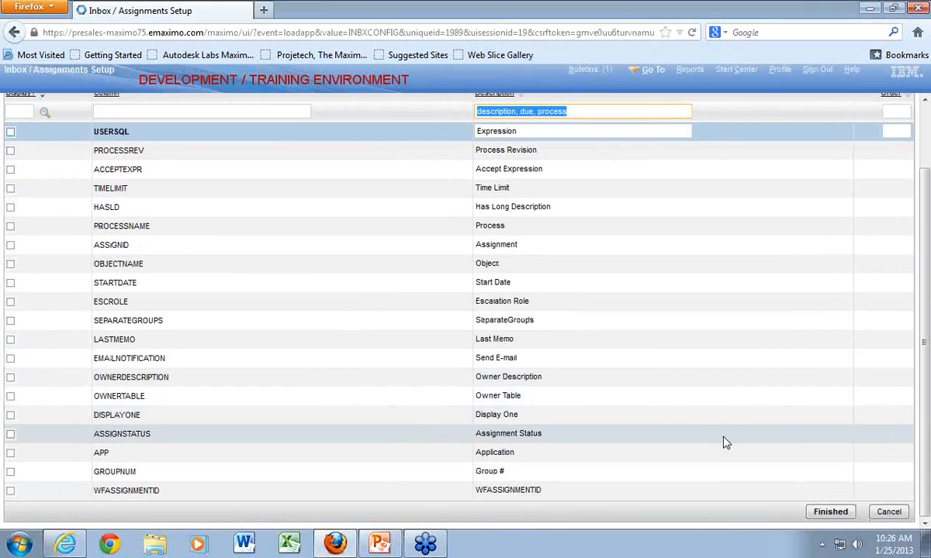
{"action": "left_click", "coordinate": [823, 512]}
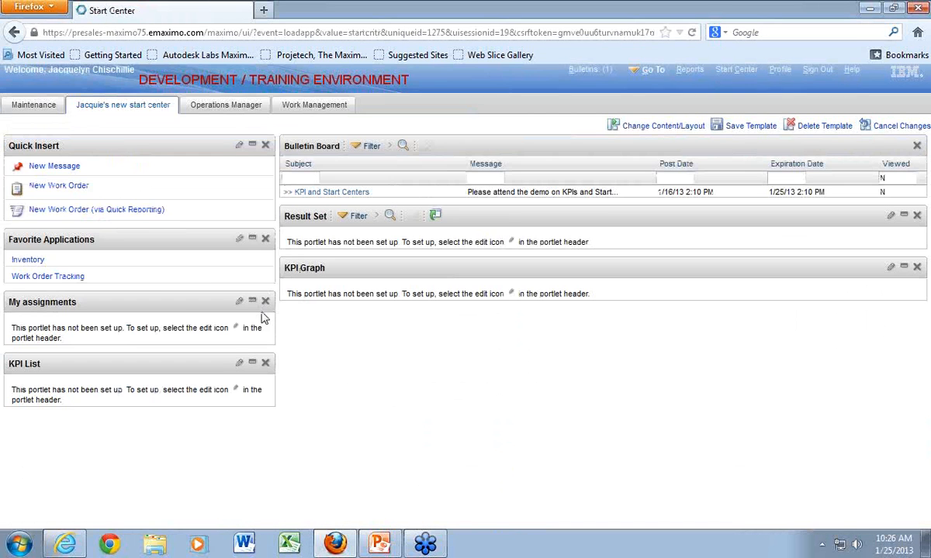
- Filter the My assignments columns by "description, due, process", display DESCRIPTION, DUEDATE and PROCESSNAME, and finish the setup
{"action": "left_click", "coordinate": [239, 304]}
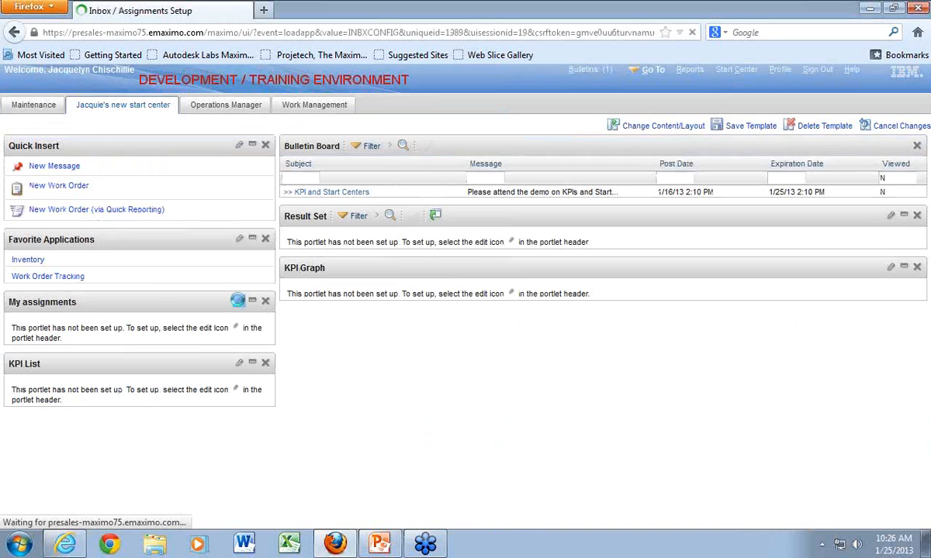
{"action": "left_click", "coordinate": [120, 147]}
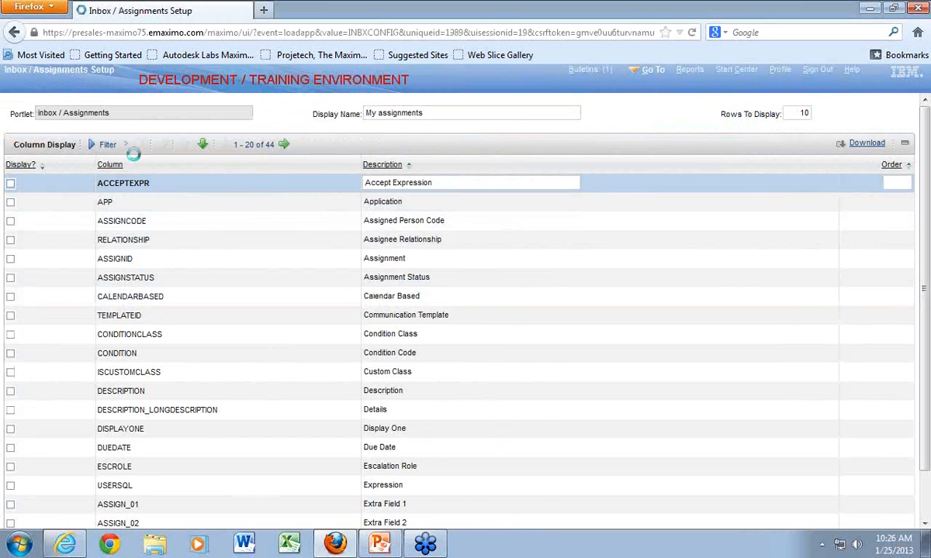
{"action": "left_click", "coordinate": [524, 183]}
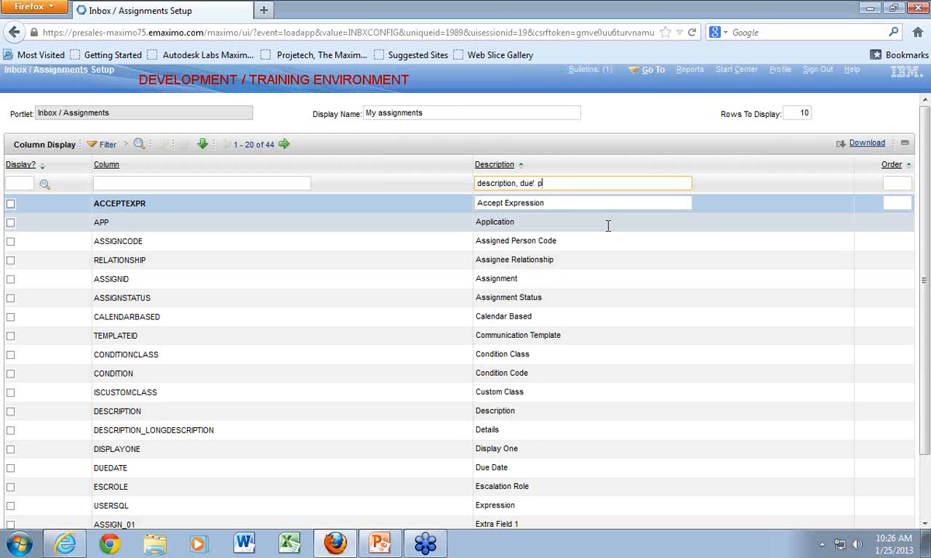
{"action": "key", "text": "Return"}
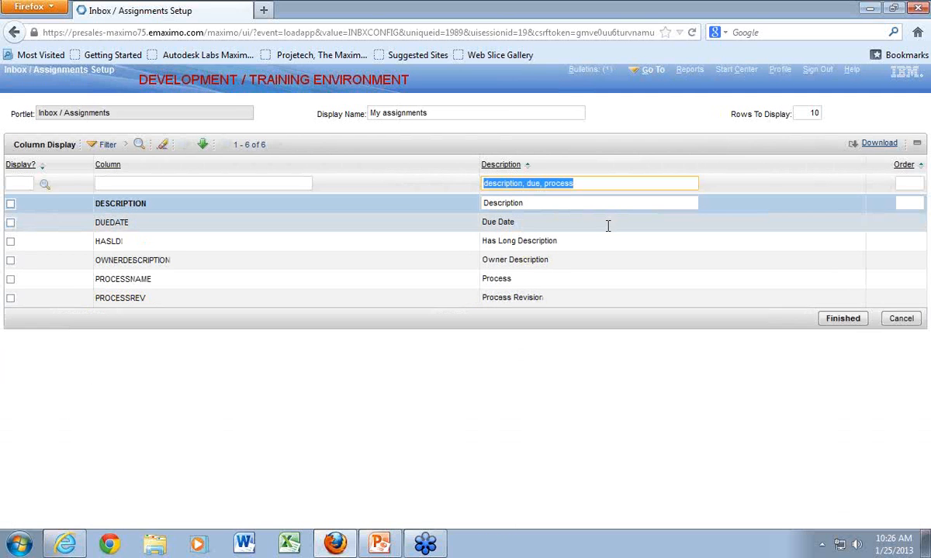
{"action": "left_click", "coordinate": [11, 206]}
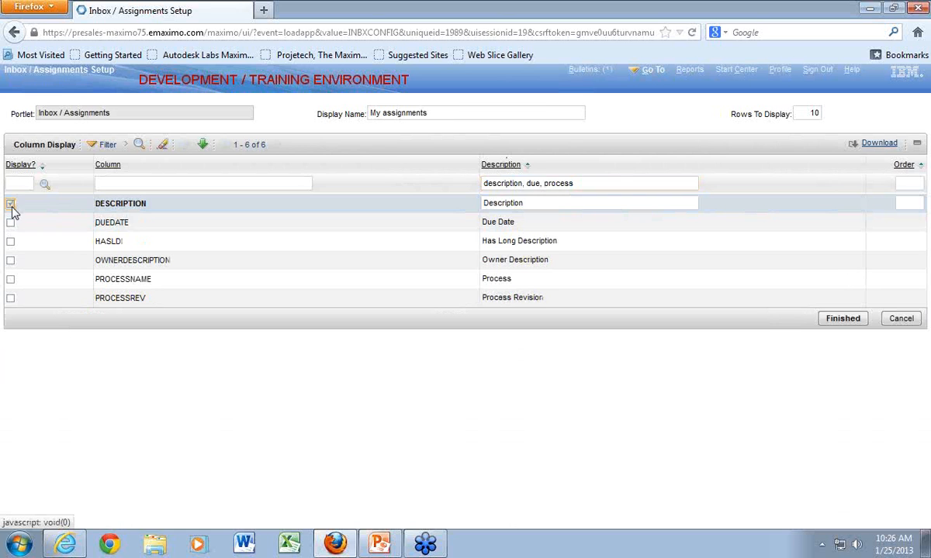
{"action": "left_click", "coordinate": [11, 224]}
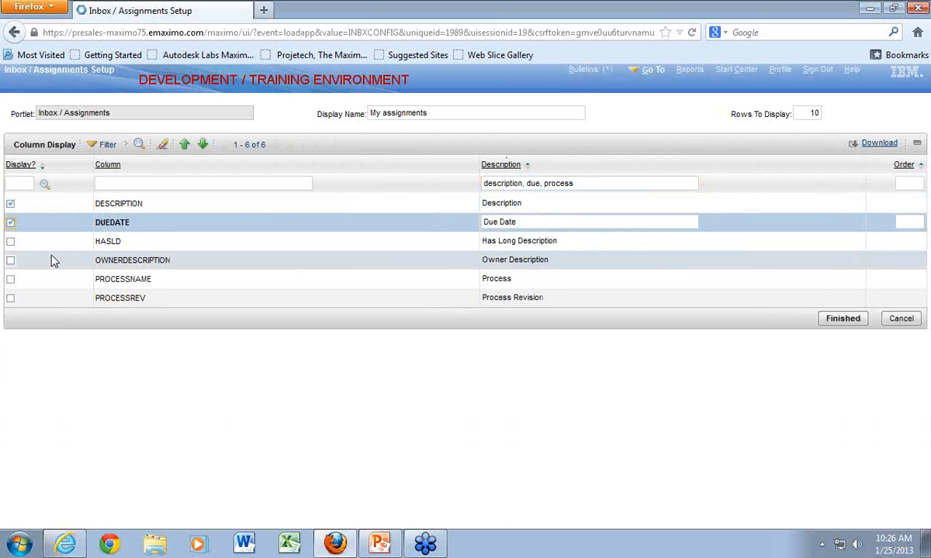
{"action": "left_click", "coordinate": [10, 280]}
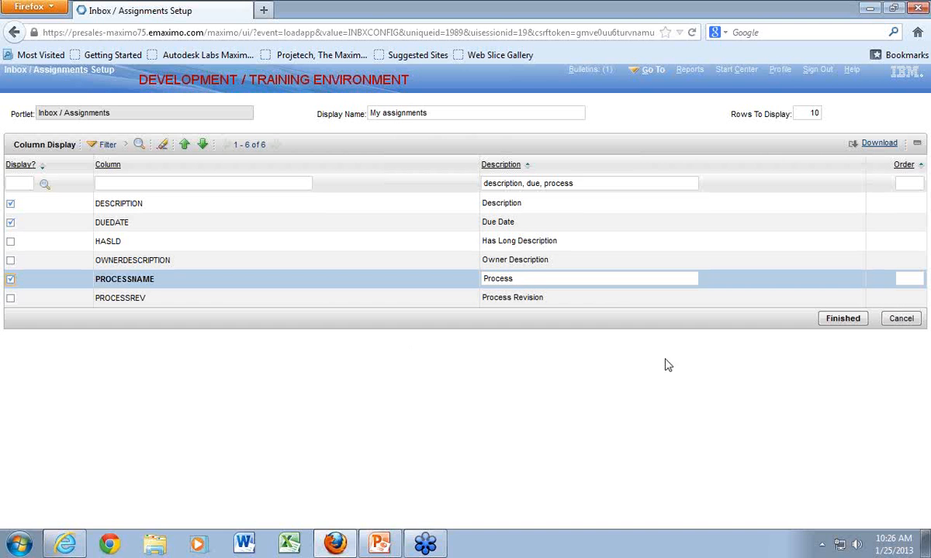
{"action": "left_click", "coordinate": [840, 318]}
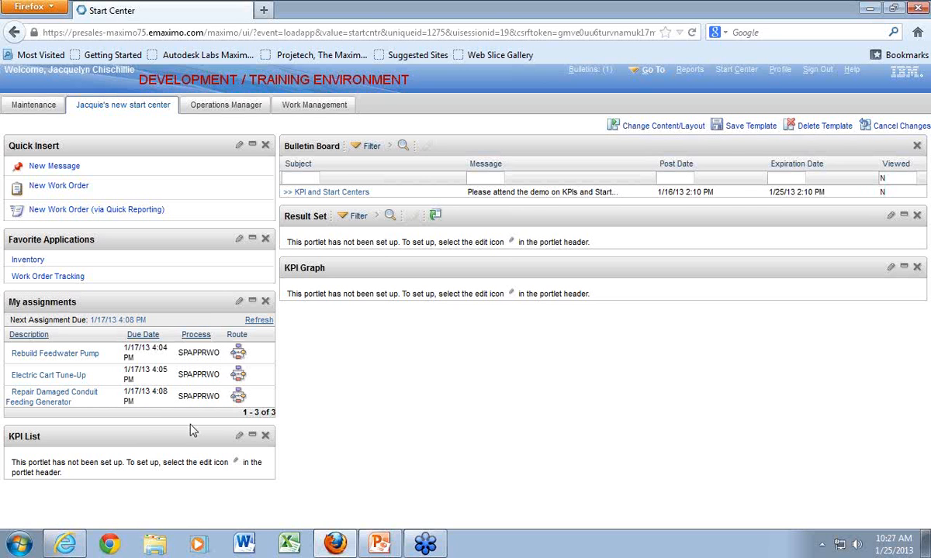
- Set up the KPI List portlet with KPI - NONPMAGE and KPI-1, filtering the available KPIs by the name "kpi"
{"action": "left_click", "coordinate": [239, 437]}
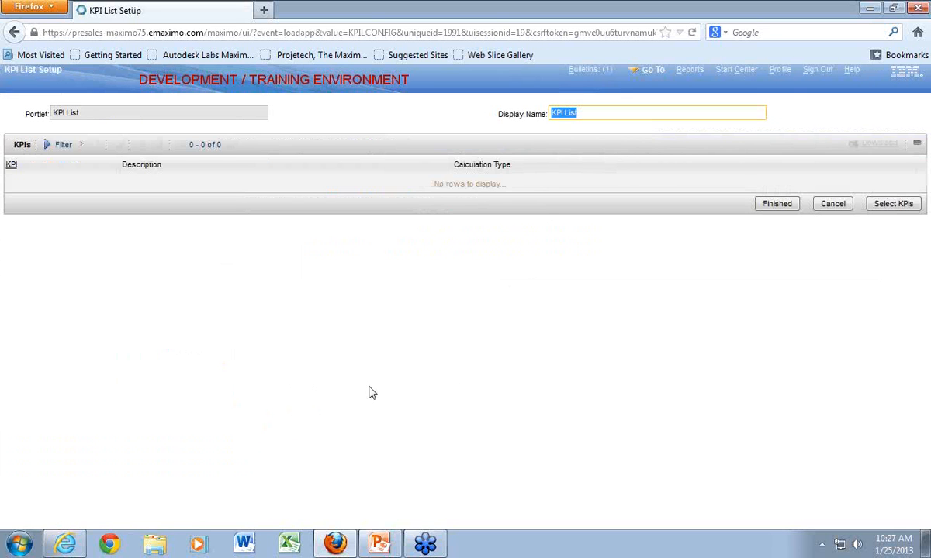
{"action": "left_click", "coordinate": [886, 205]}
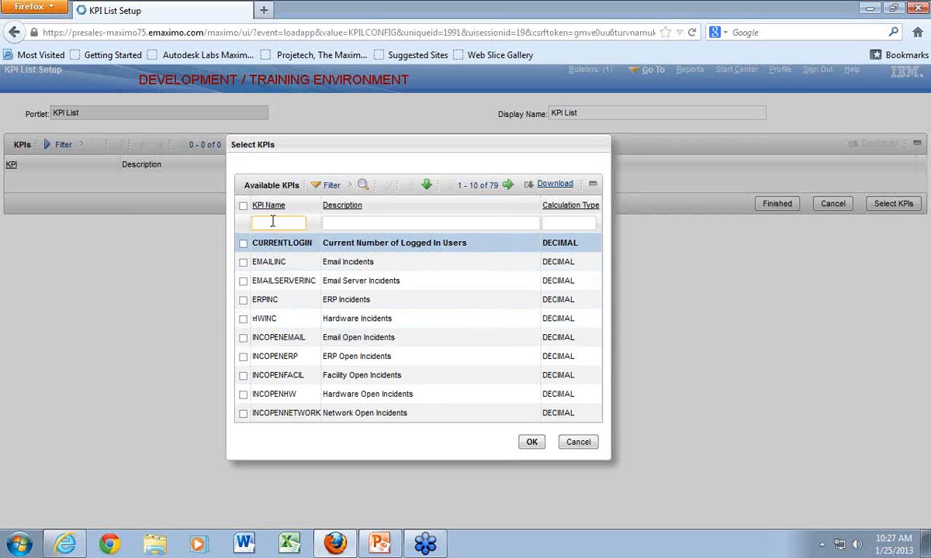
{"action": "type", "text": "H"}
{"action": "type", "text": "pi"}
{"action": "key", "text": "Return"}
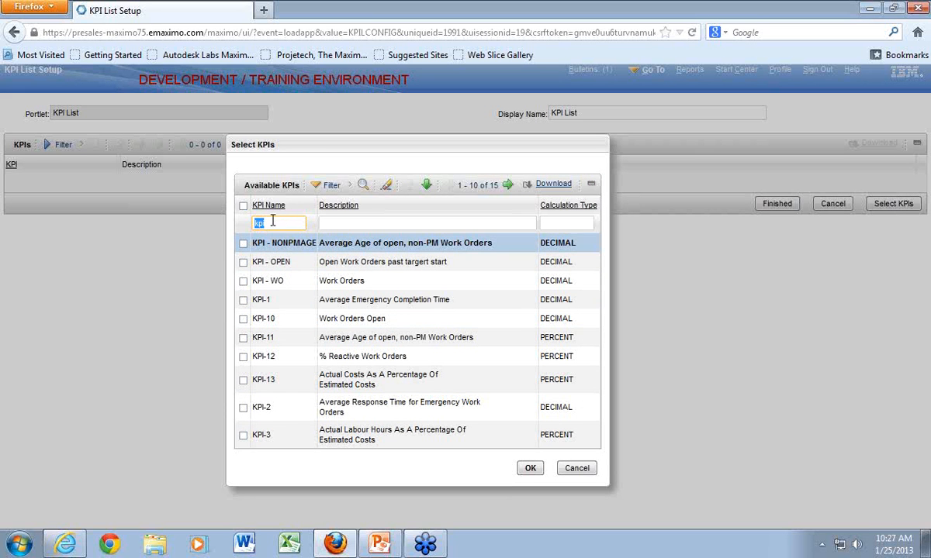
{"action": "left_click", "coordinate": [242, 244]}
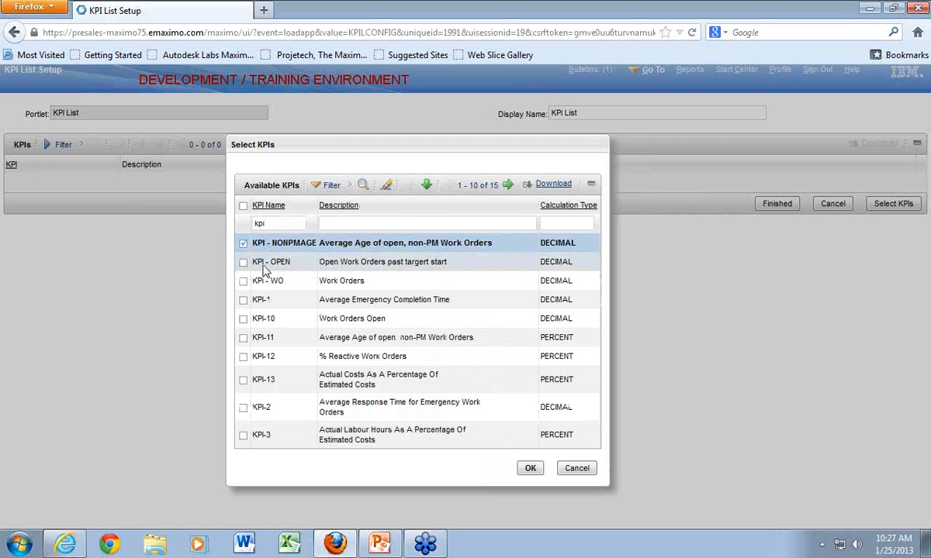
{"action": "left_click", "coordinate": [243, 300]}
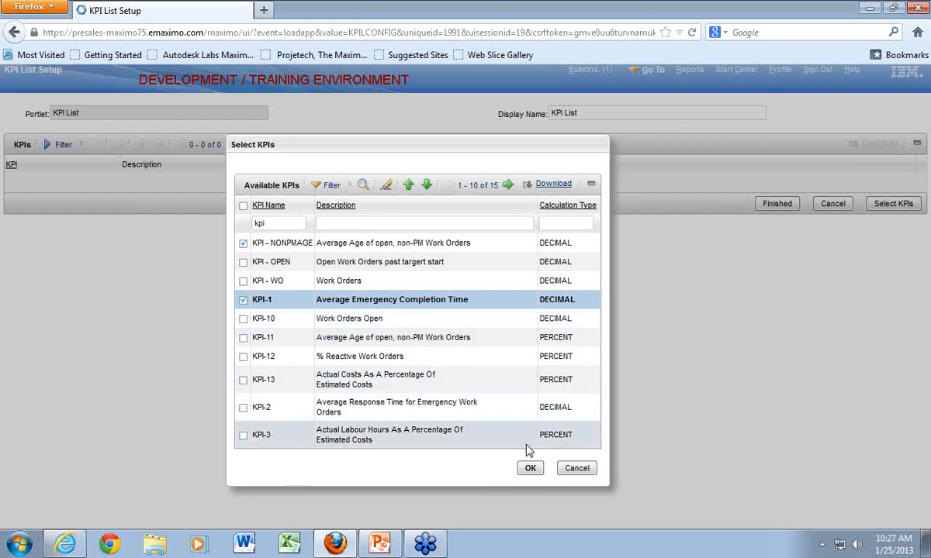
{"action": "left_click", "coordinate": [531, 470]}
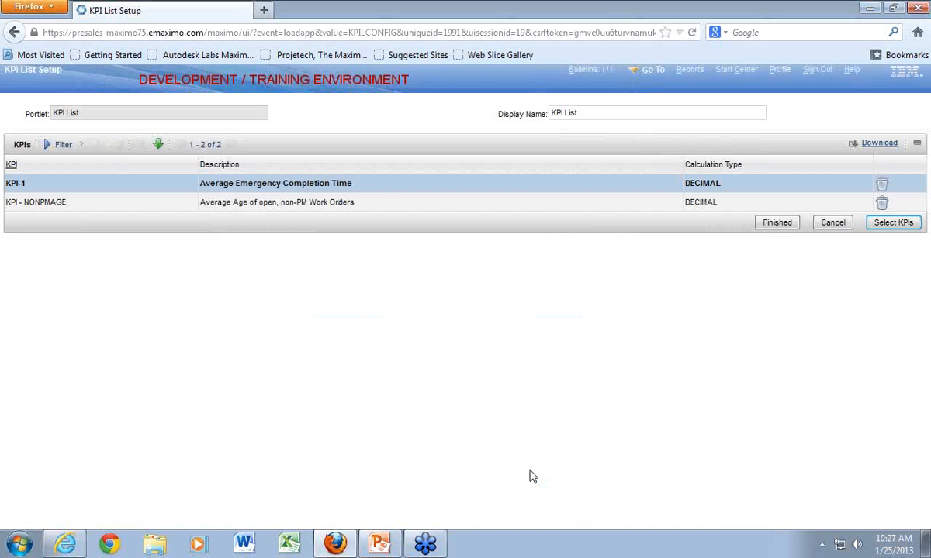
{"action": "left_click", "coordinate": [778, 224]}
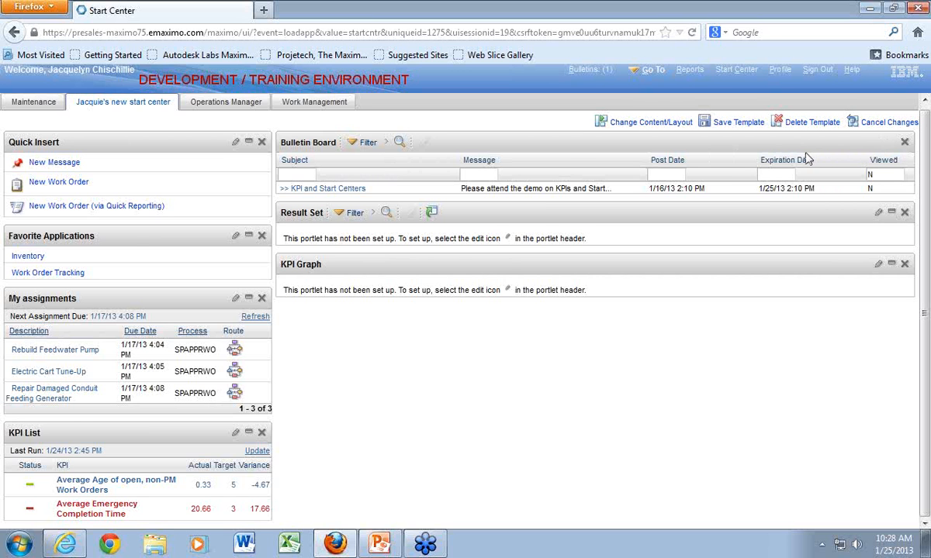
- Start a new bulletin board message with subject "Emergecy meeting Friday morning" and message "Please be in room 12 at 8:00 am"
{"action": "left_click", "coordinate": [41, 163]}
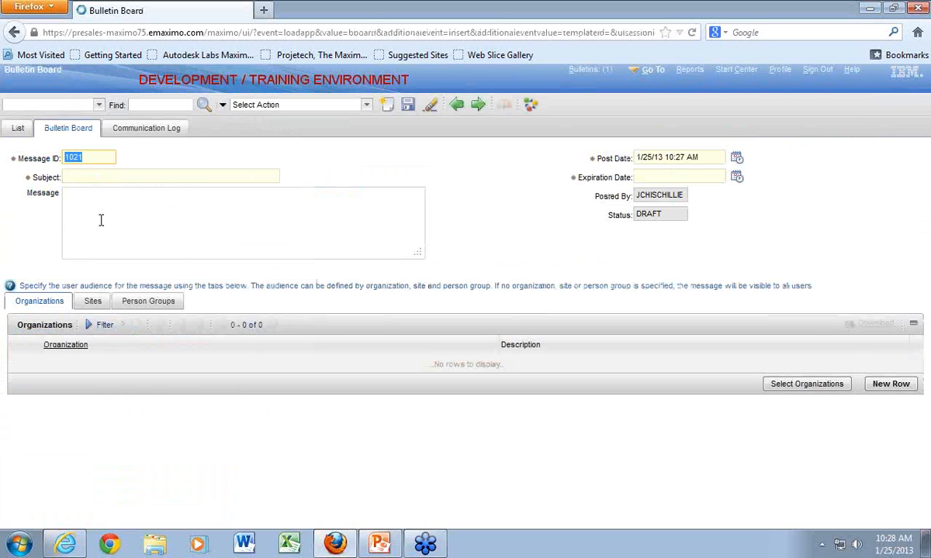
{"action": "left_click", "coordinate": [84, 177]}
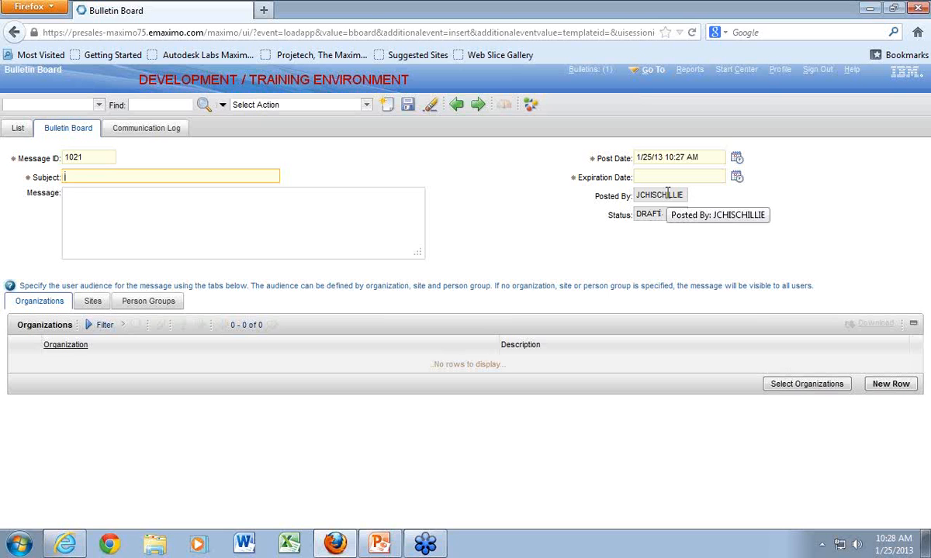
{"action": "type", "text": "E"}
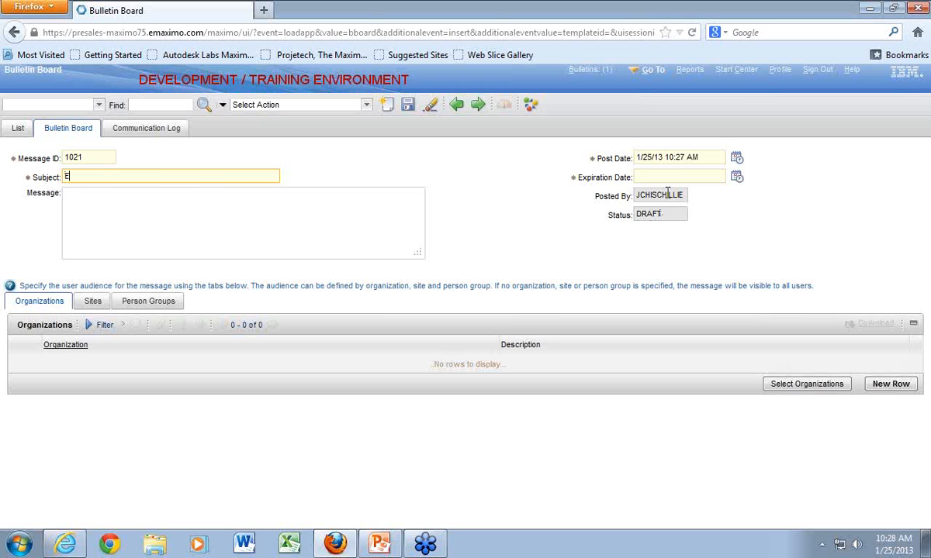
{"action": "type", "text": "mergency meeting Friday morning"}
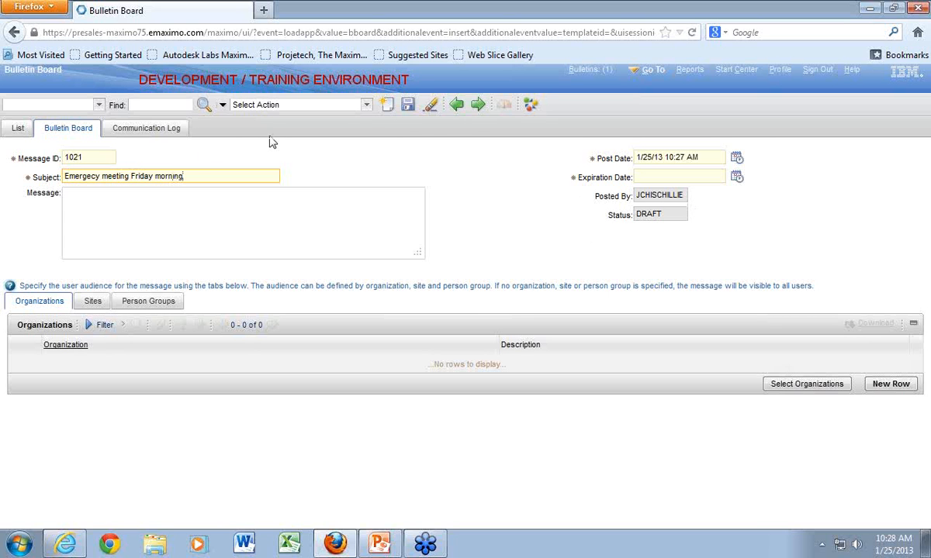
{"action": "left_click", "coordinate": [183, 219]}
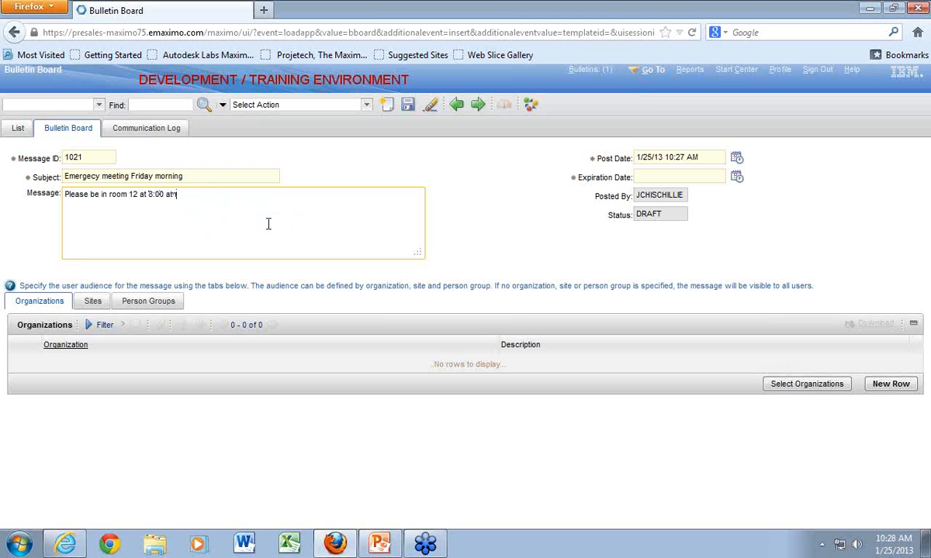
- Set the bulletin message's expiration date to 1/25/13 12:00 PM using the date and time picker
{"action": "left_click", "coordinate": [646, 176]}
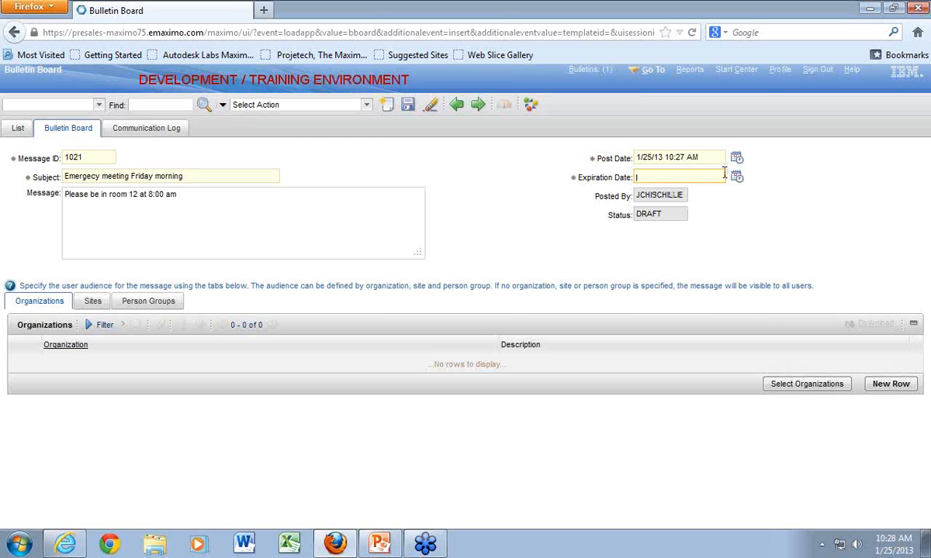
{"action": "left_click", "coordinate": [737, 178]}
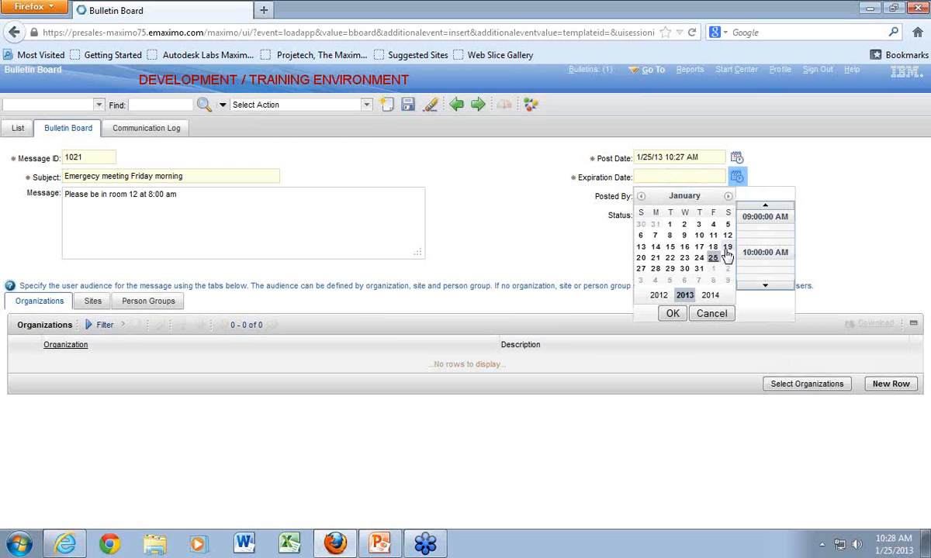
{"action": "left_click", "coordinate": [763, 287]}
{"action": "left_click", "coordinate": [756, 221]}
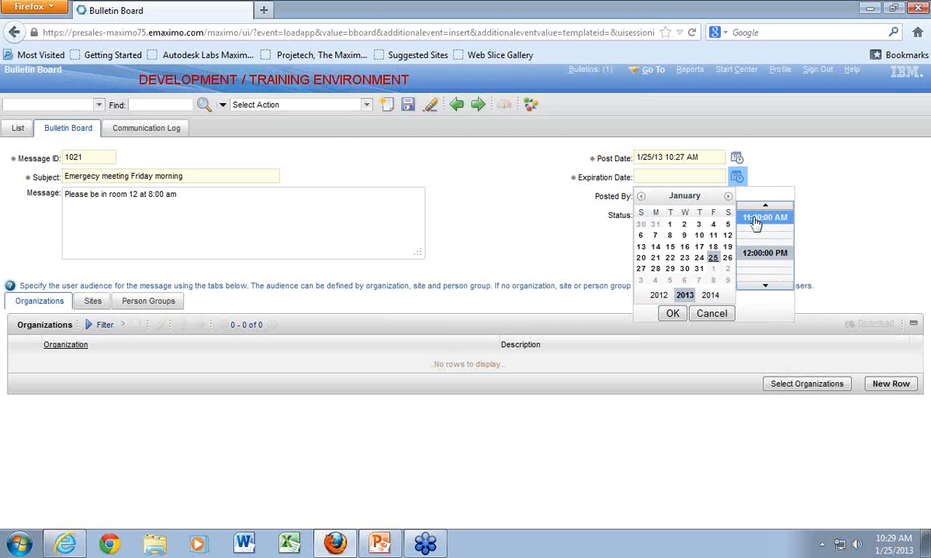
{"action": "left_click", "coordinate": [672, 314]}
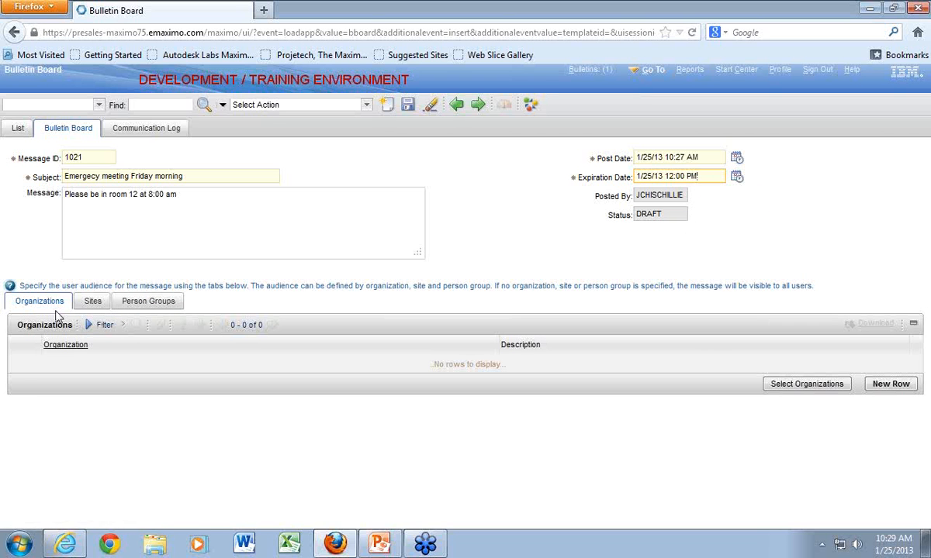
- Add the organizations CHEMMGR and EAGLENA to the bulletin message's audience
{"action": "left_click", "coordinate": [766, 388]}
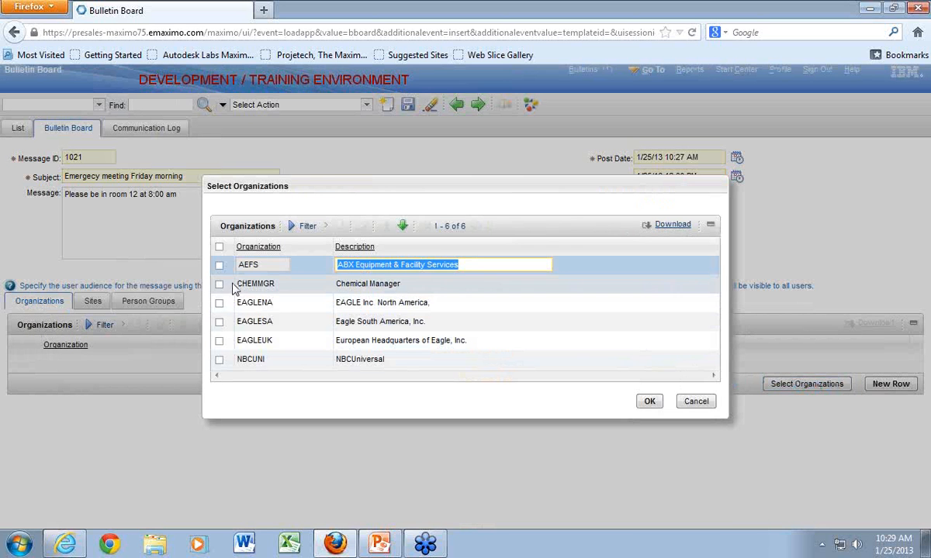
{"action": "left_click", "coordinate": [220, 285]}
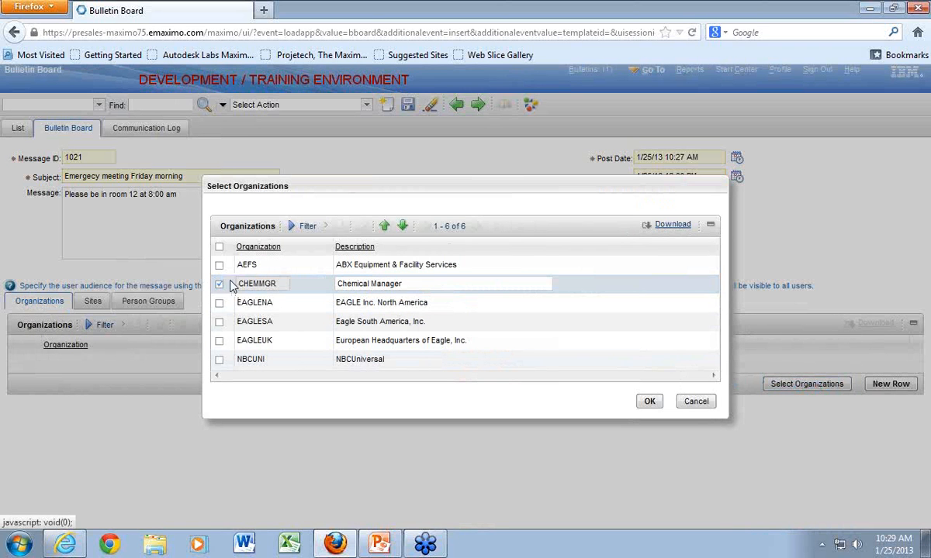
{"action": "left_click", "coordinate": [220, 303]}
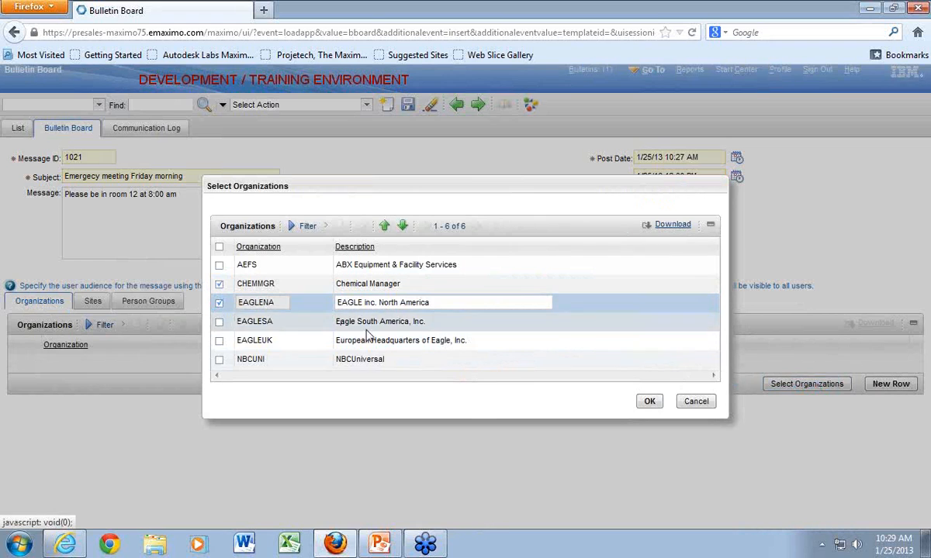
{"action": "left_click", "coordinate": [647, 402]}
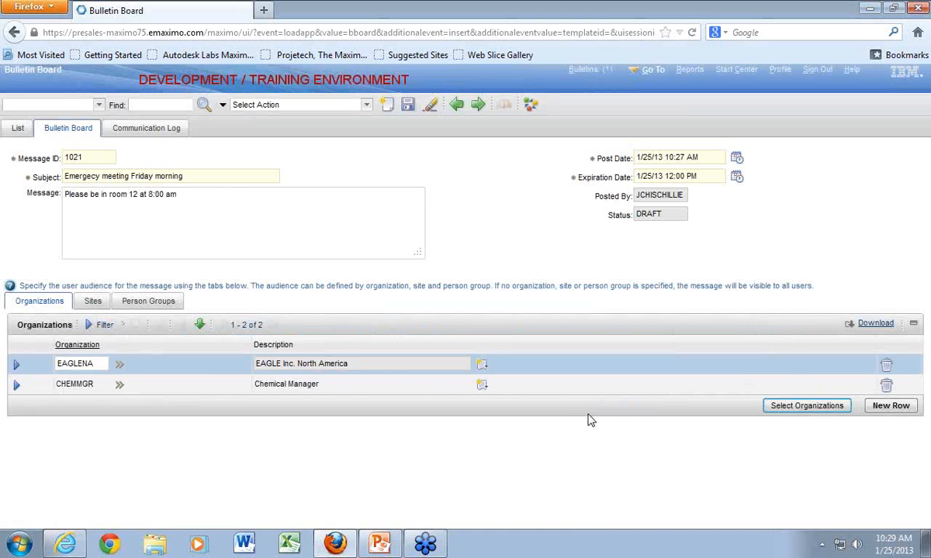
- Add the sites BEDFORD and DETROIT to the bulletin message's audience
{"action": "left_click", "coordinate": [91, 303]}
{"action": "left_click", "coordinate": [826, 384]}
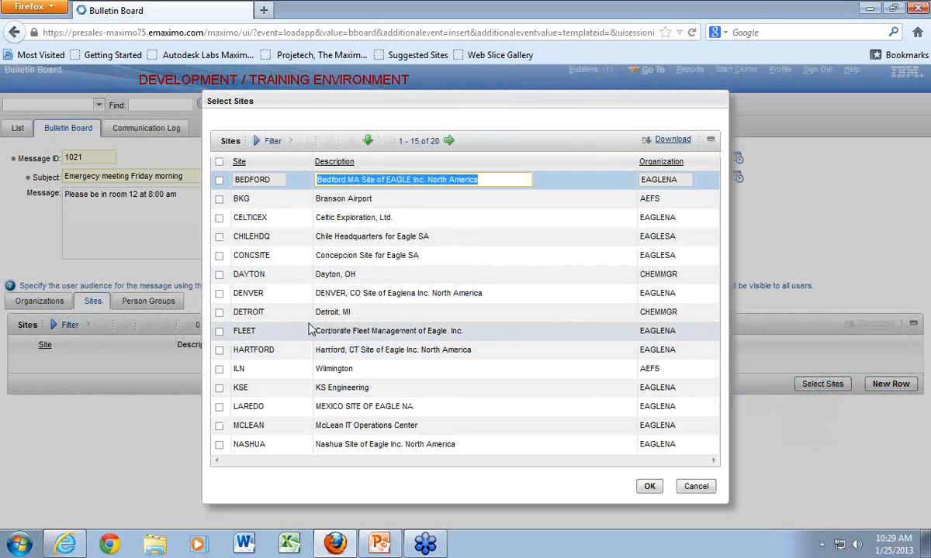
{"action": "left_click", "coordinate": [219, 180]}
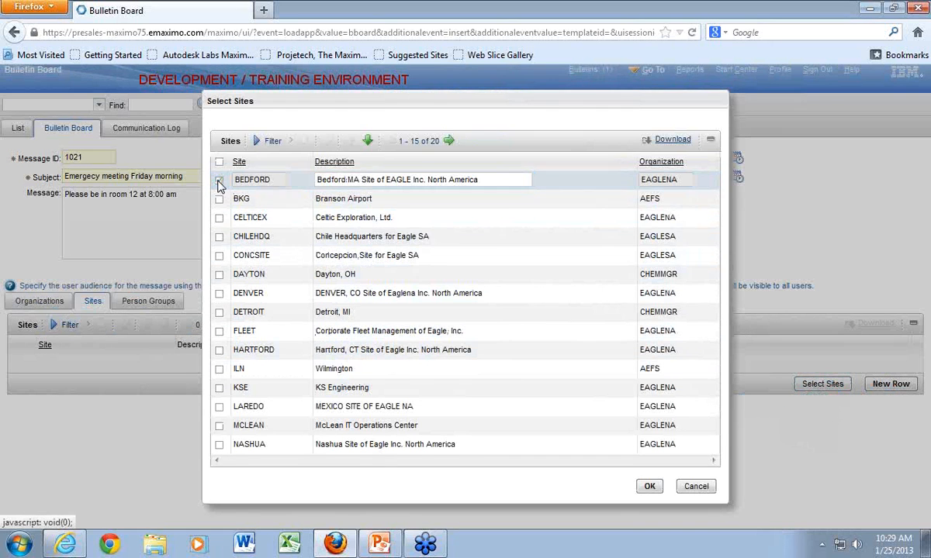
{"action": "left_click", "coordinate": [219, 313]}
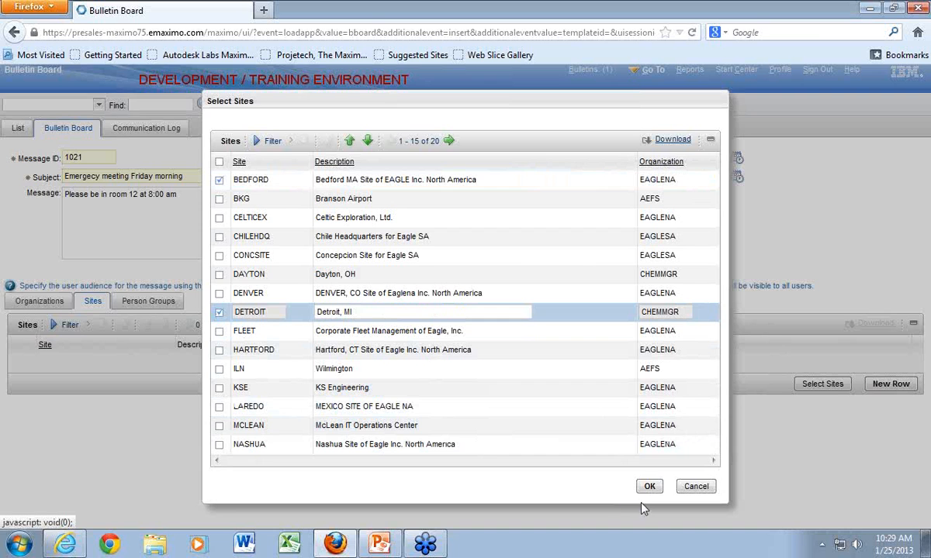
{"action": "left_click", "coordinate": [650, 487]}
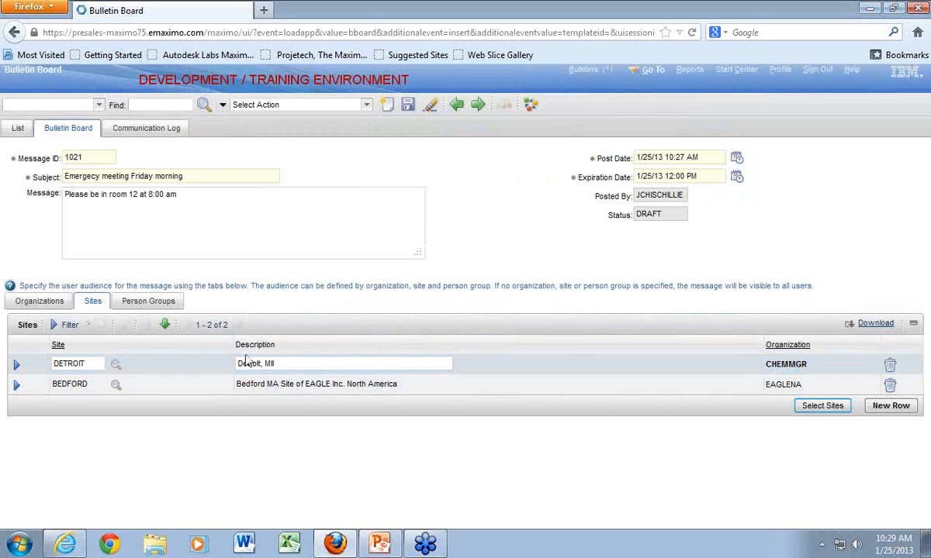
- Add all person groups on the first page of the selection, 1001 through NETWORK, to the message's audience
{"action": "left_click", "coordinate": [155, 301]}
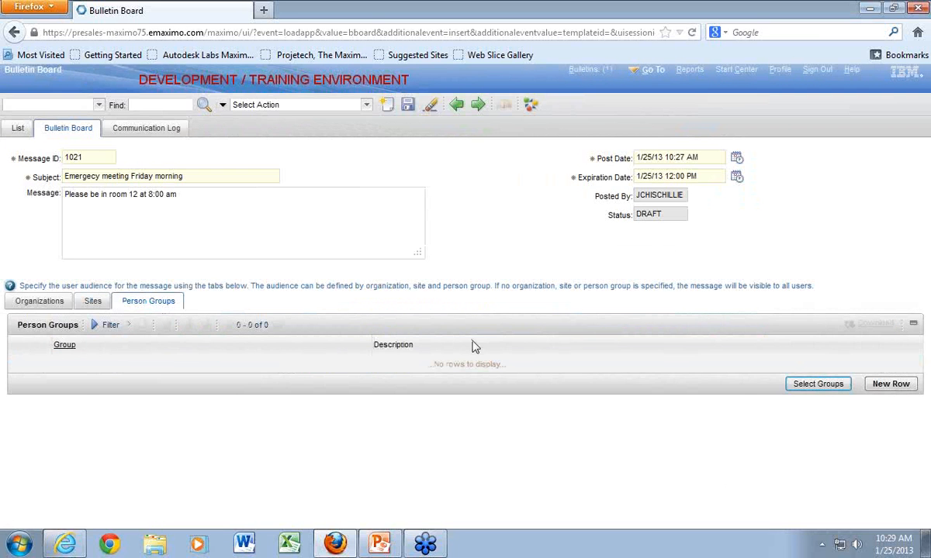
{"action": "left_click", "coordinate": [768, 385]}
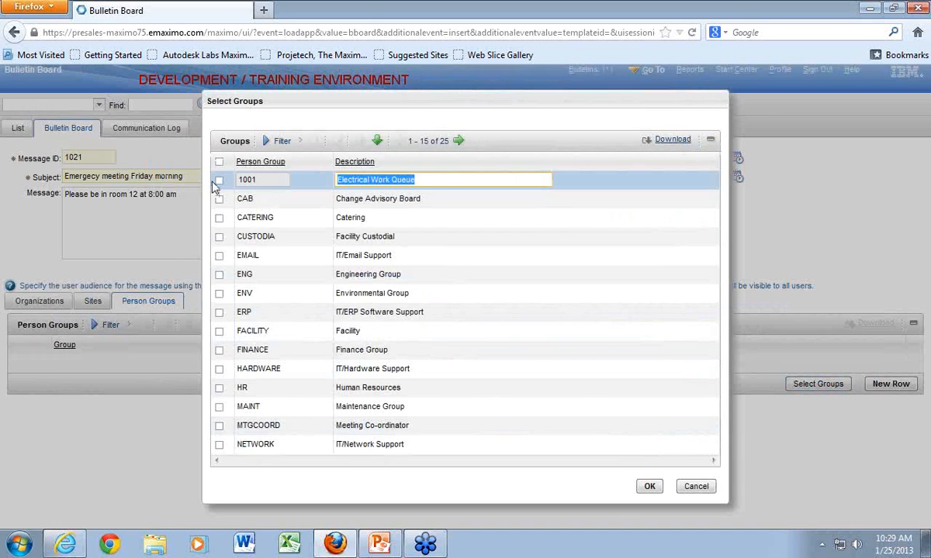
{"action": "left_click", "coordinate": [219, 162]}
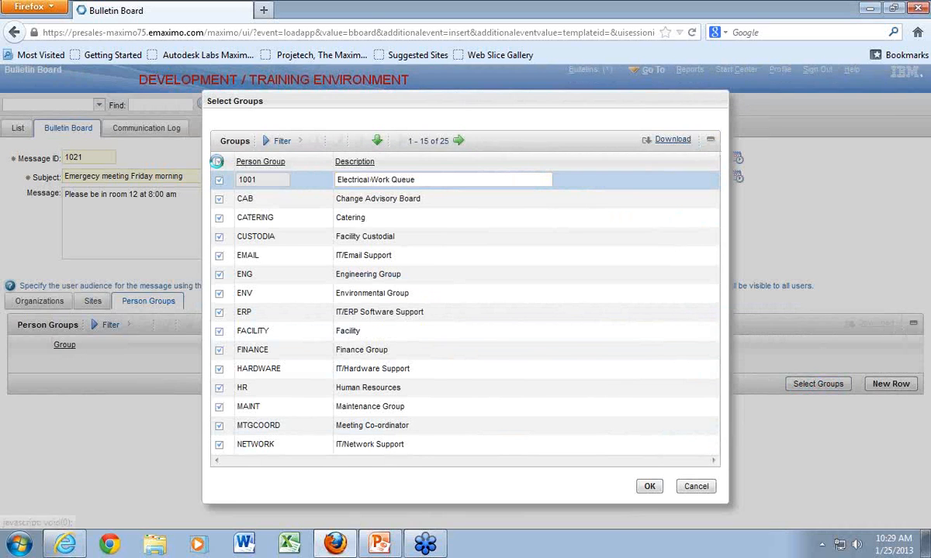
{"action": "left_click", "coordinate": [649, 487]}
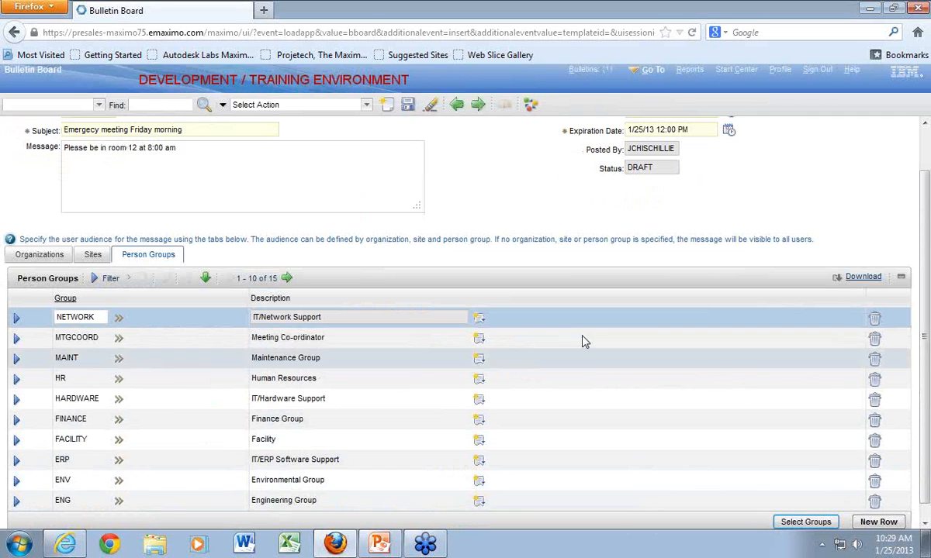
- Save the bulletin message and change its status to Approved
{"action": "scroll", "coordinate": [520, 209], "scroll_direction": "up", "scroll_amount": 1}
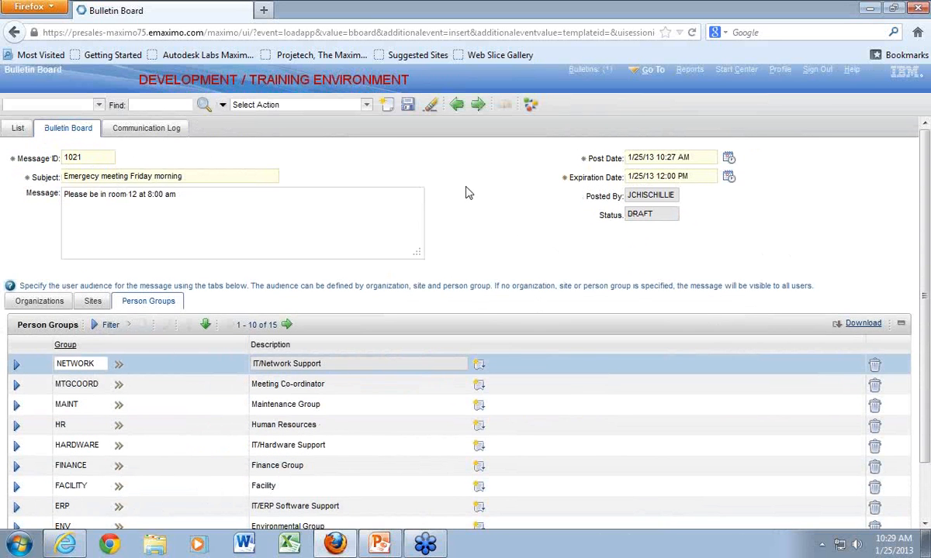
{"action": "left_click", "coordinate": [407, 104]}
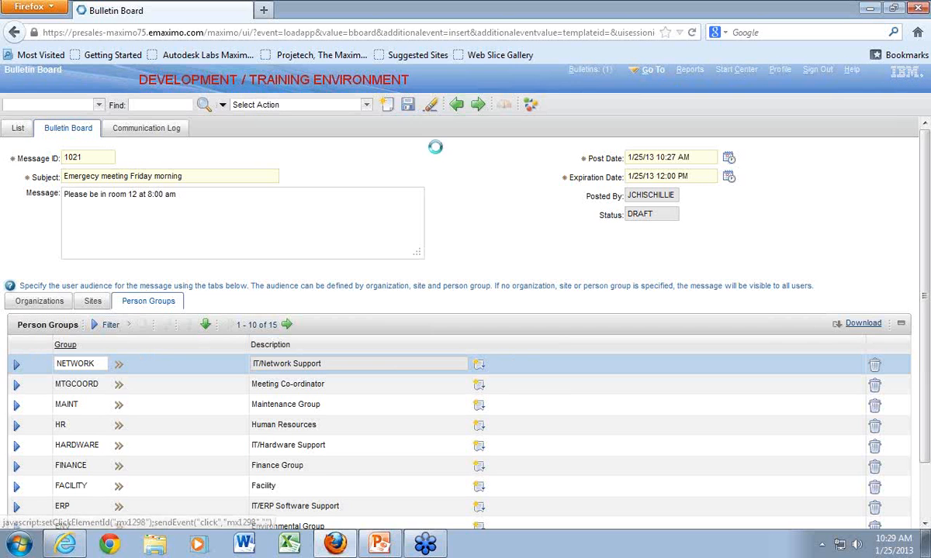
{"action": "left_click", "coordinate": [529, 106]}
{"action": "left_click", "coordinate": [495, 318]}
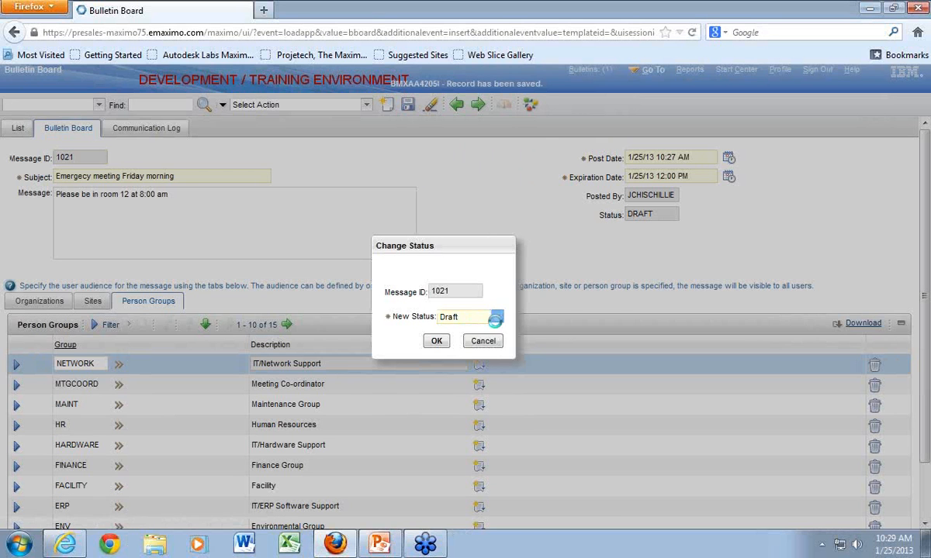
{"action": "left_click", "coordinate": [458, 327]}
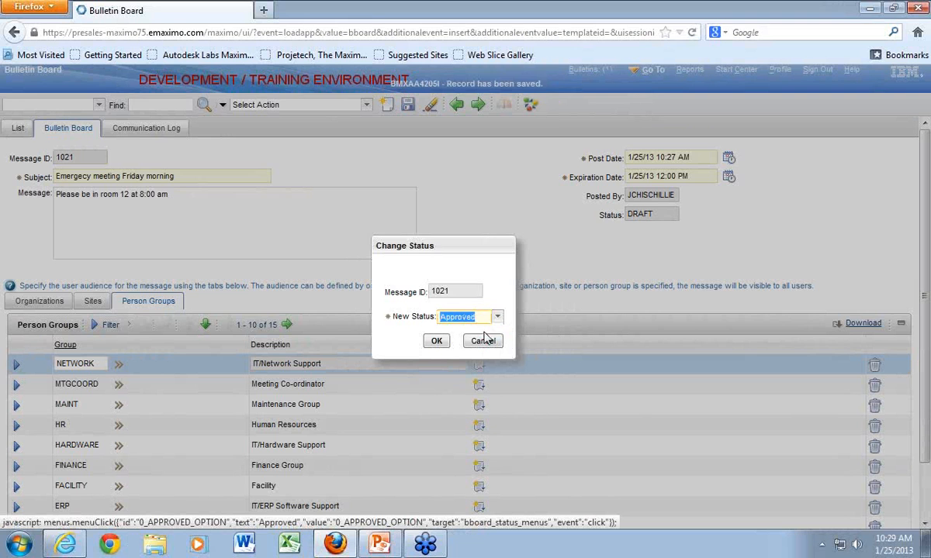
{"action": "left_click", "coordinate": [435, 342]}
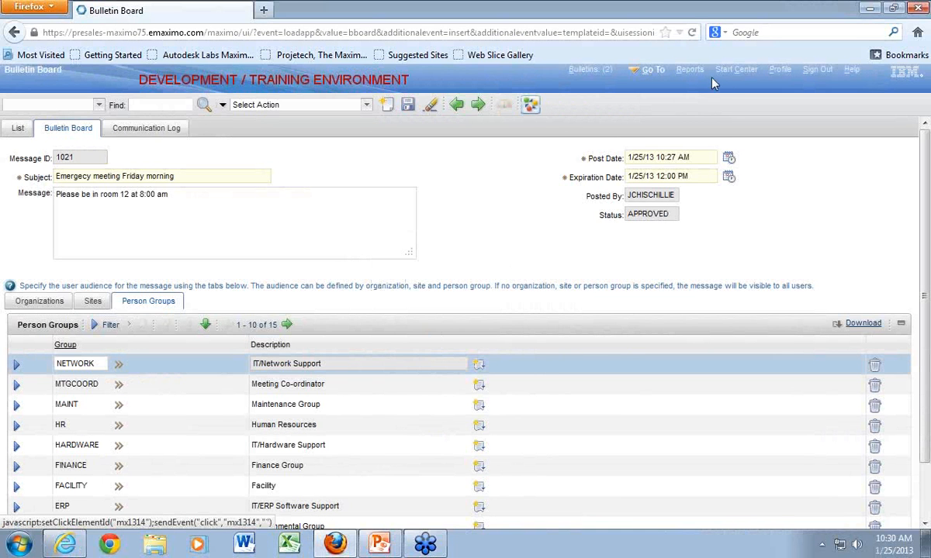
- Return to the Start Center and set up the Result Set portlet with the "30 day sched." Work Order Tracking query
{"action": "left_click", "coordinate": [734, 70]}
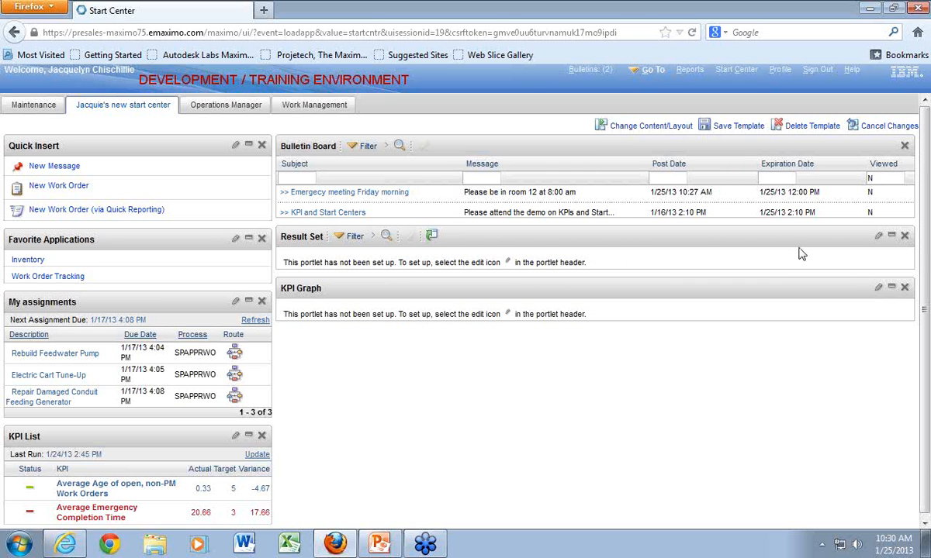
{"action": "left_click", "coordinate": [880, 237]}
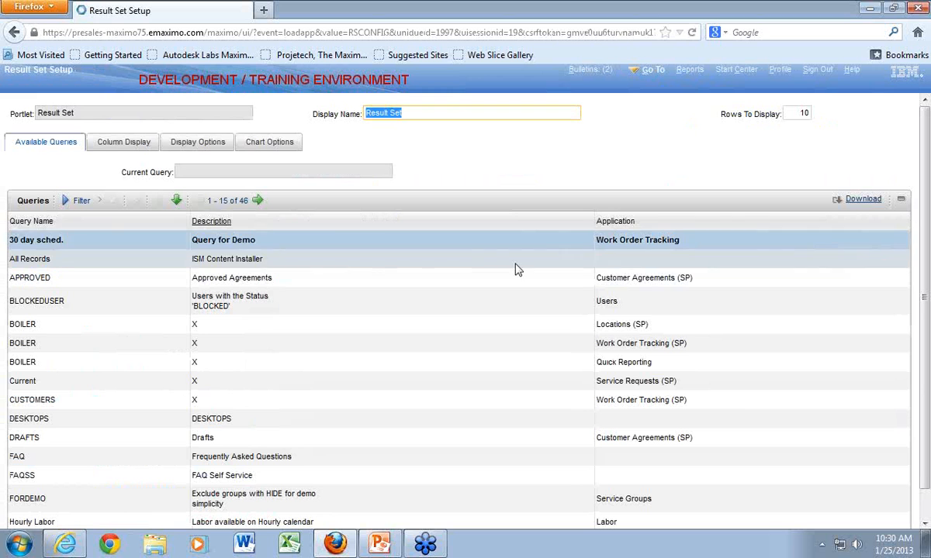
{"action": "left_click", "coordinate": [435, 240]}
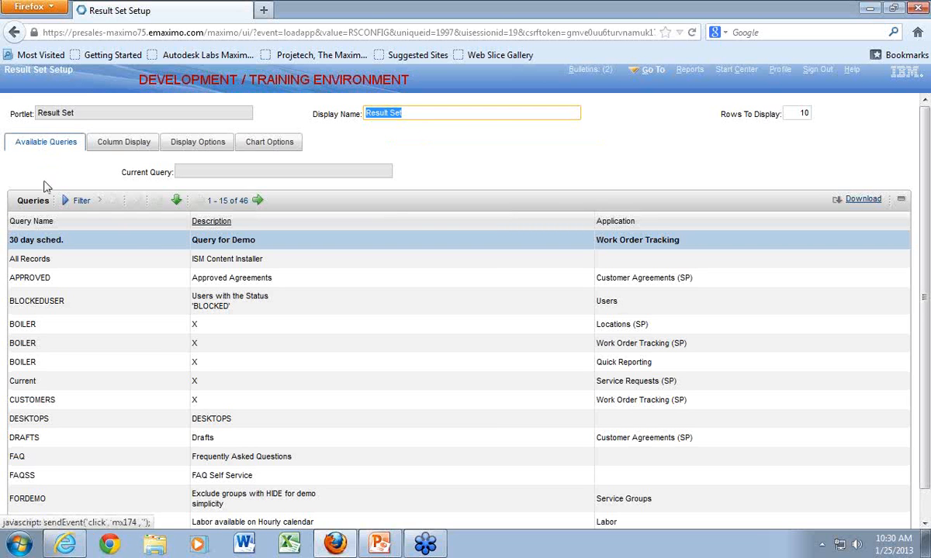
{"action": "left_click", "coordinate": [31, 243]}
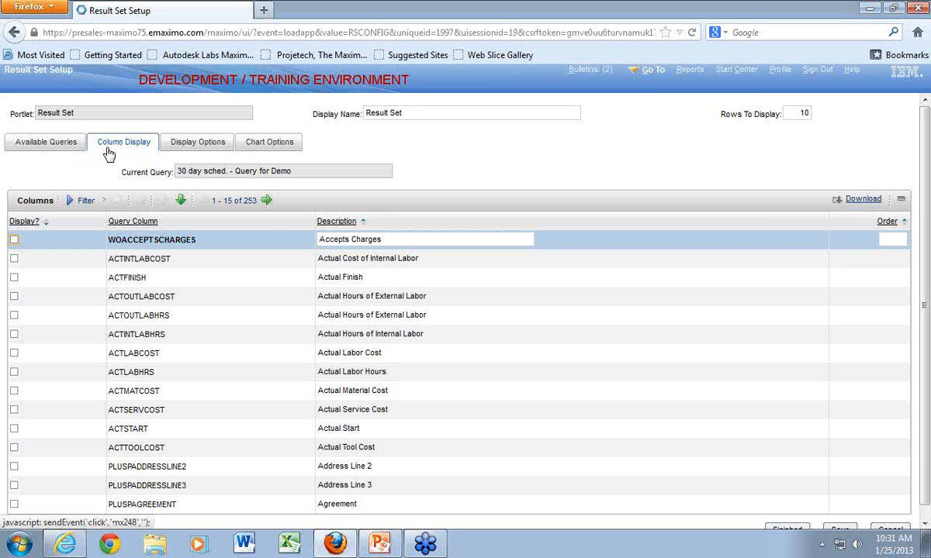
- Filter the Result Set portlet's columns by the description "work, description, sched"
{"action": "left_click", "coordinate": [84, 202]}
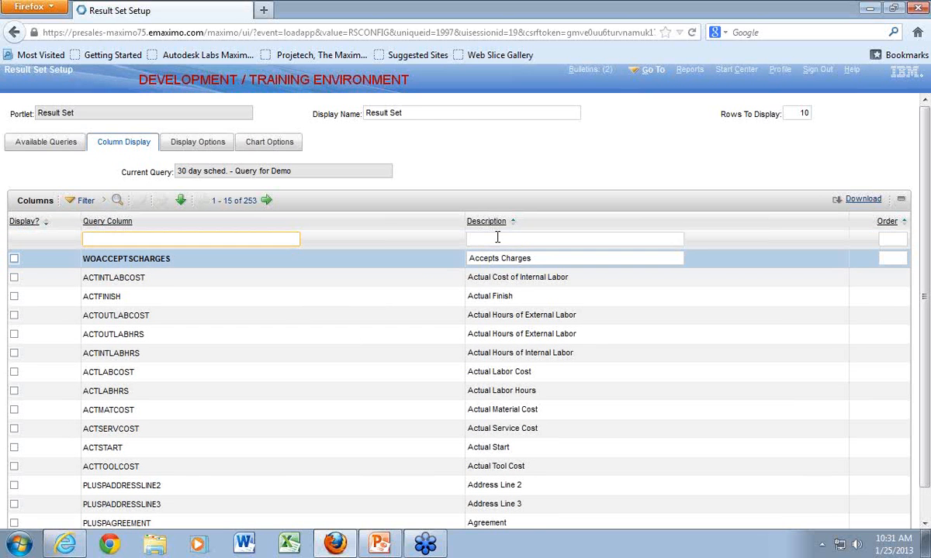
{"action": "left_click", "coordinate": [497, 238]}
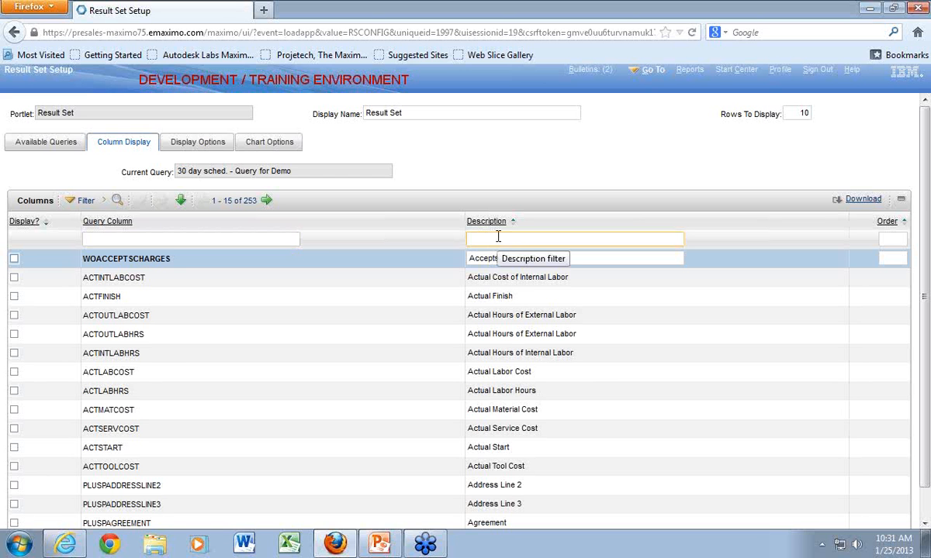
{"action": "type", "text": "work, description, sched"}
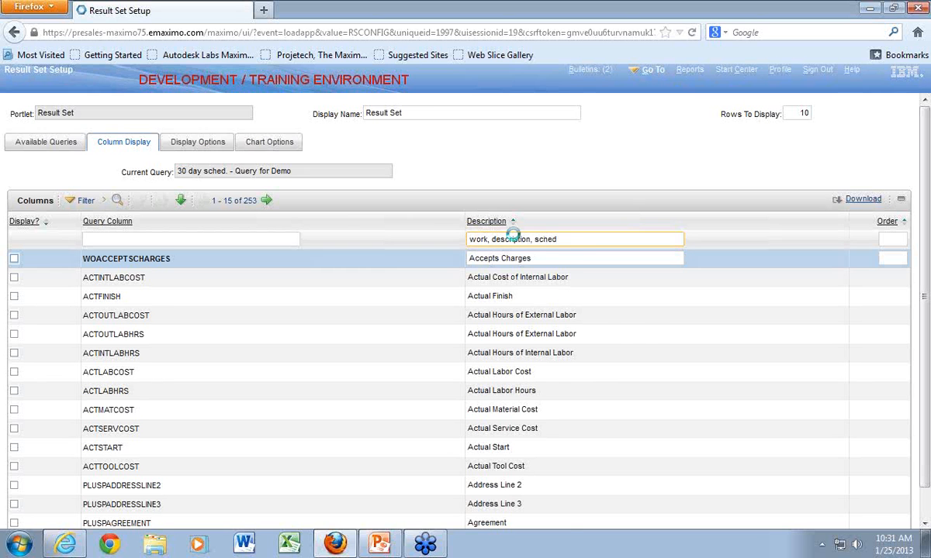
{"action": "key", "text": "Return"}
{"action": "scroll", "coordinate": [165, 287], "scroll_direction": "down", "scroll_amount": 1}
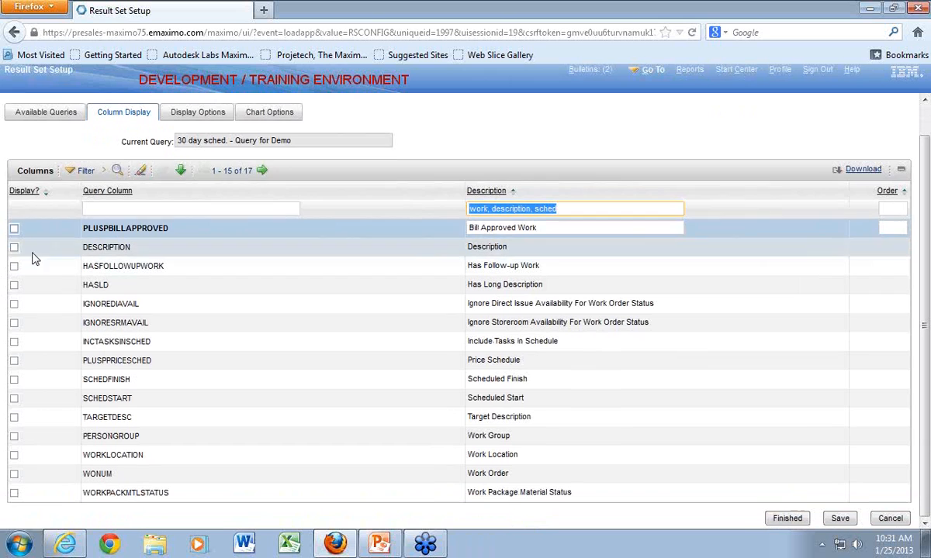
- Choose the Description, Work Order, Scheduled Start and Work Type columns for display in the Result Set portlet and save the selection
{"action": "left_click", "coordinate": [15, 249]}
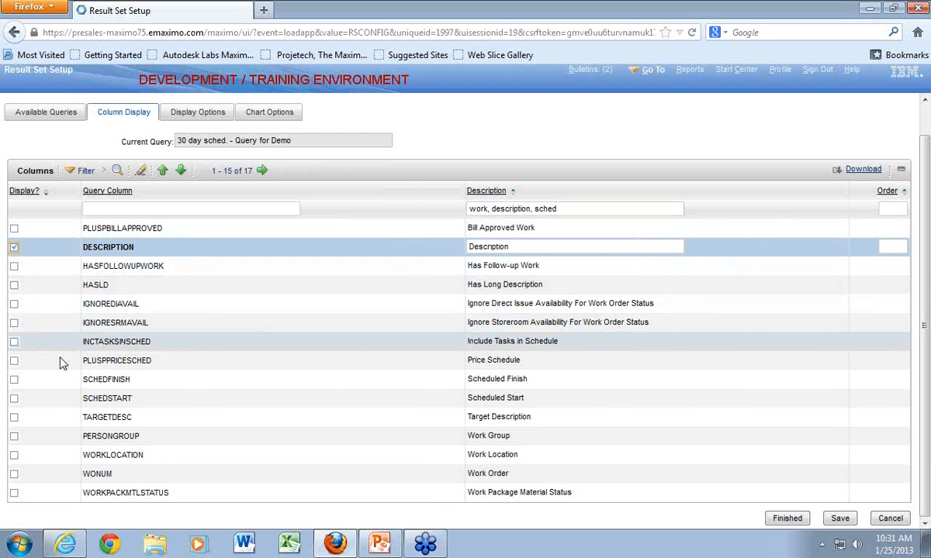
{"action": "left_click", "coordinate": [13, 476]}
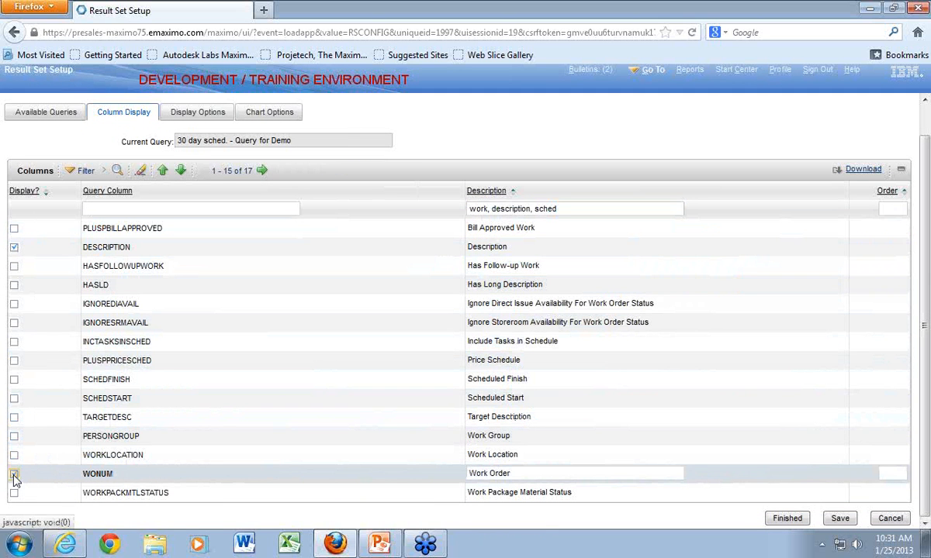
{"action": "left_click", "coordinate": [13, 475]}
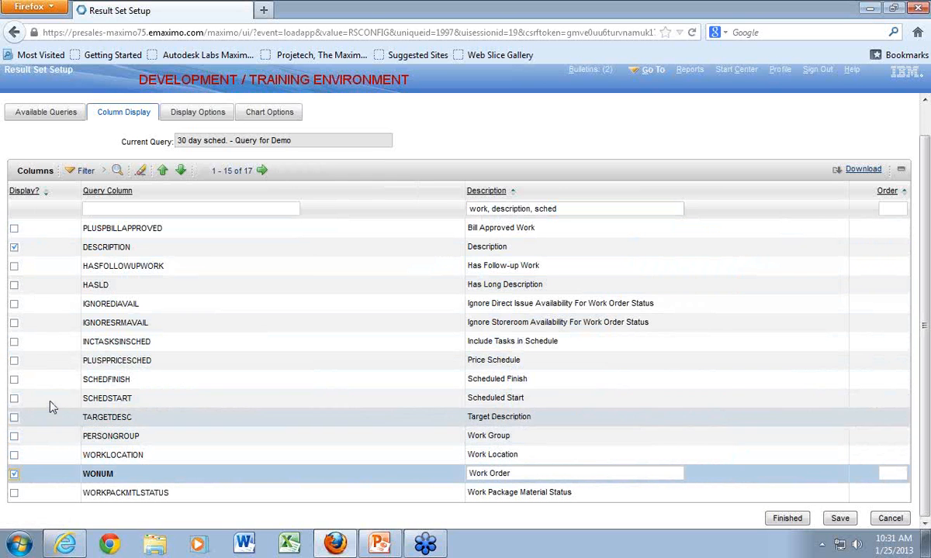
{"action": "left_click", "coordinate": [14, 399]}
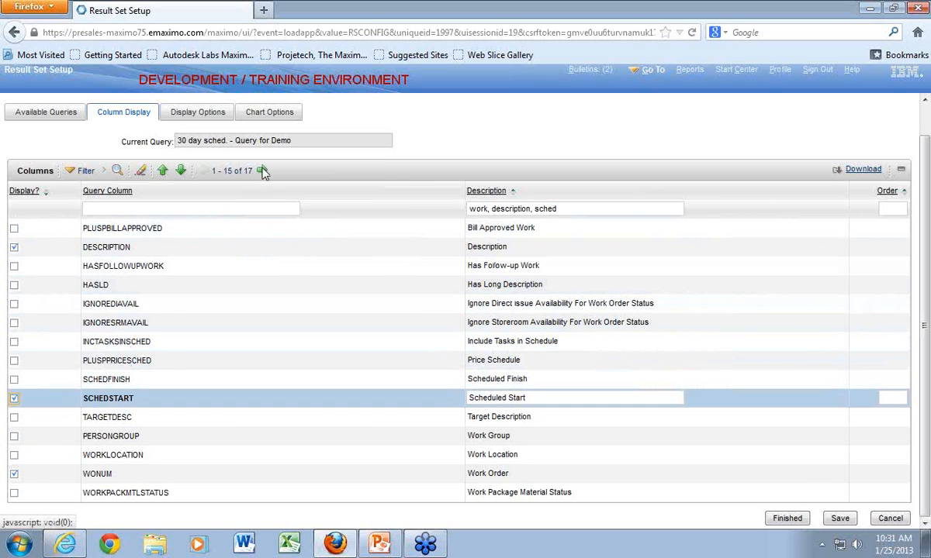
{"action": "left_click", "coordinate": [262, 170]}
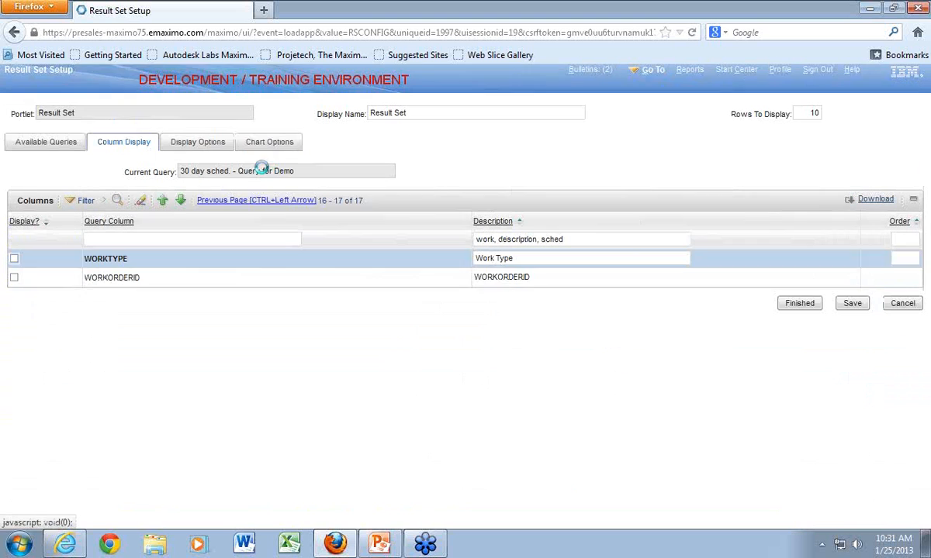
{"action": "left_click", "coordinate": [14, 258]}
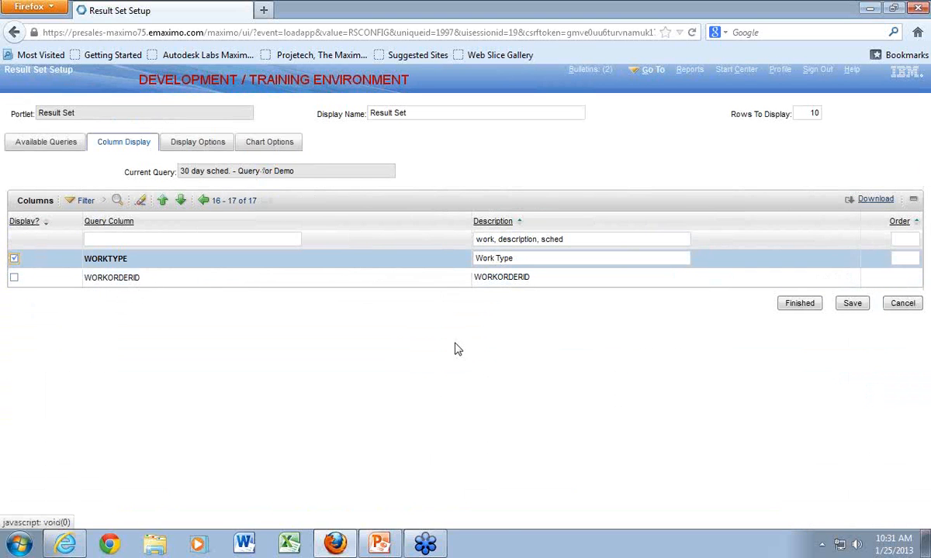
{"action": "left_click", "coordinate": [851, 305]}
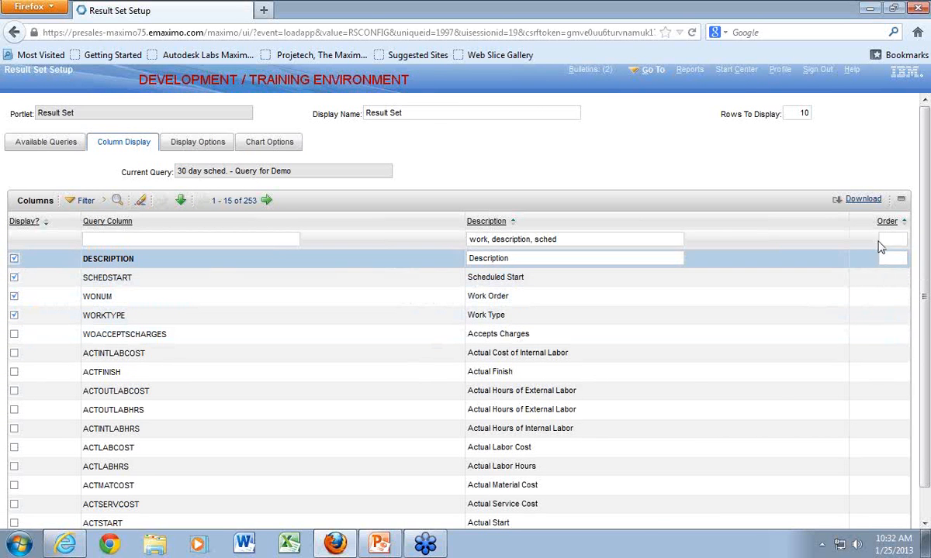
- Set the column order to Work Order 1, Description 2, Work Type 3 and Scheduled Start 4, and open the portlet's display options
{"action": "left_click", "coordinate": [889, 297]}
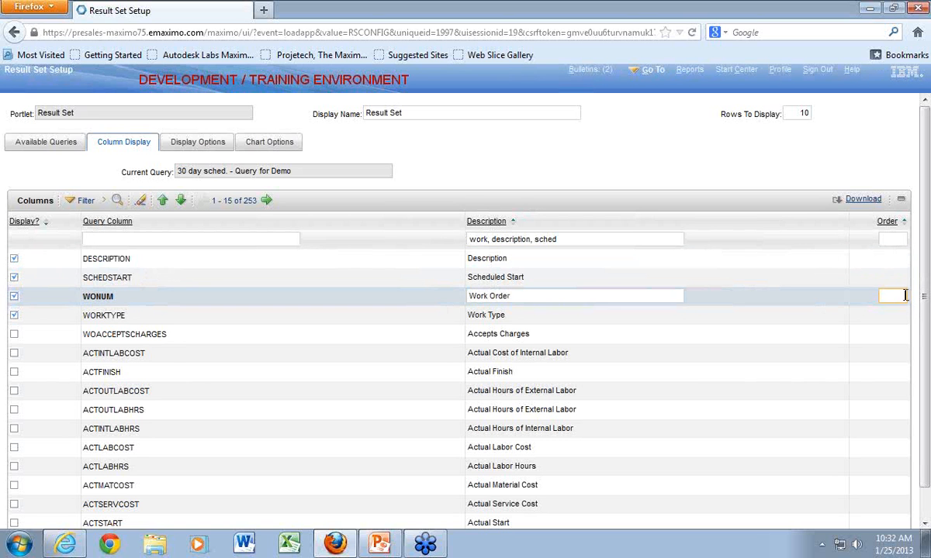
{"action": "type", "text": "1"}
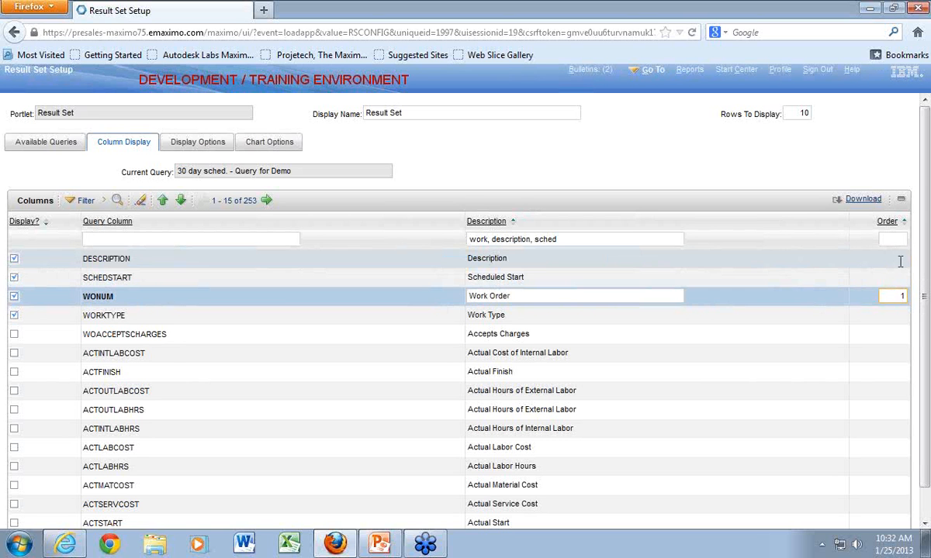
{"action": "left_click", "coordinate": [900, 260]}
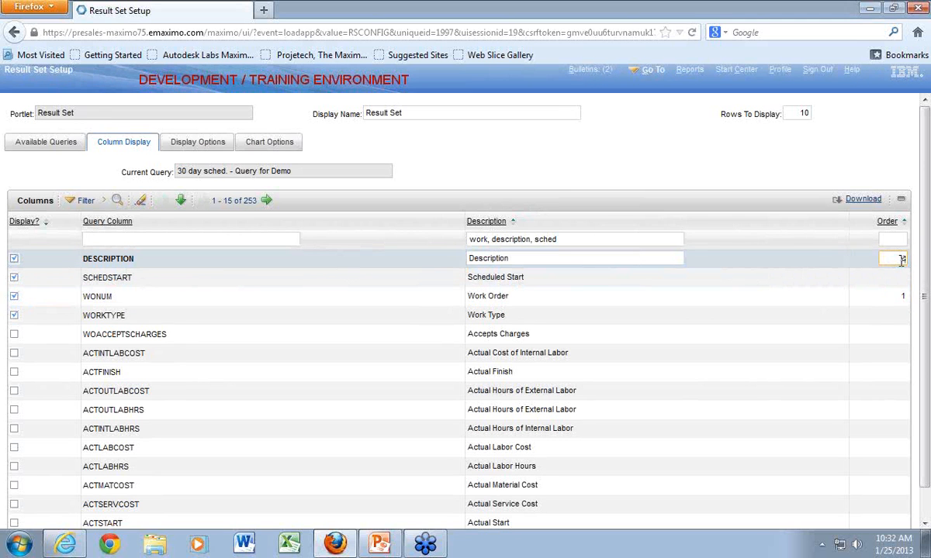
{"action": "type", "text": "2"}
{"action": "left_click", "coordinate": [903, 313]}
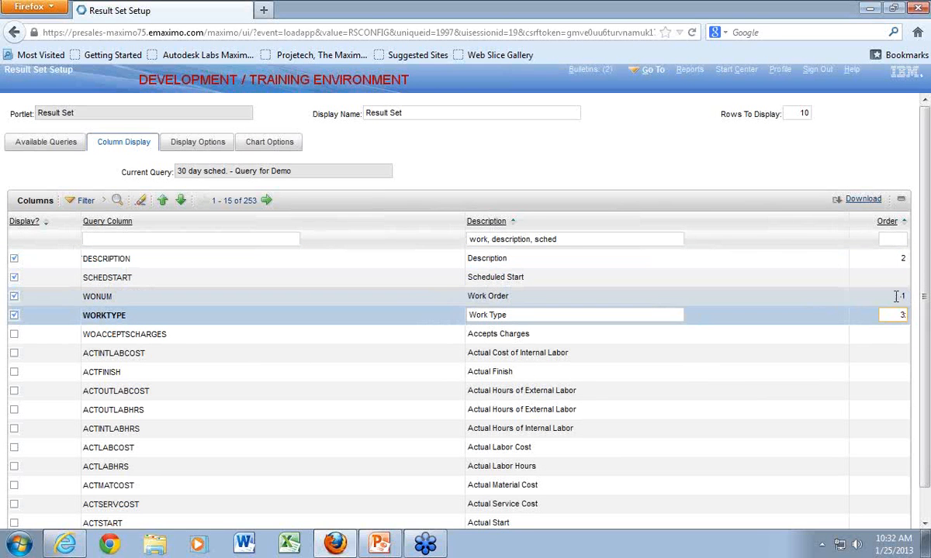
{"action": "left_click", "coordinate": [904, 278]}
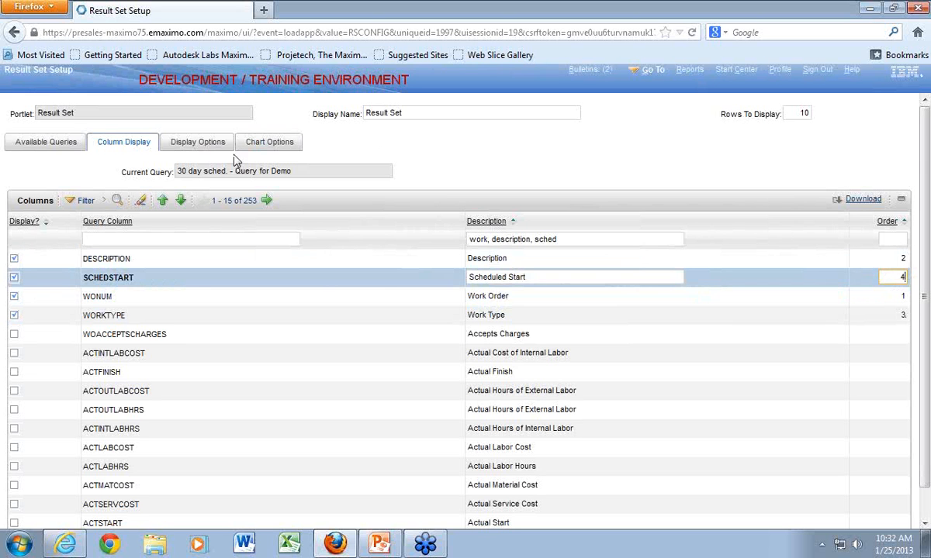
{"action": "left_click", "coordinate": [199, 145]}
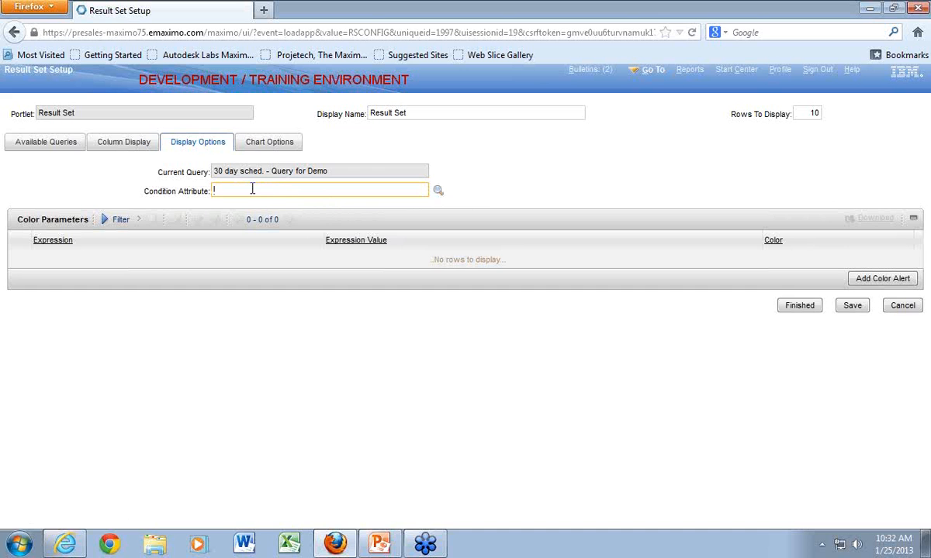
{"action": "left_click", "coordinate": [438, 190]}
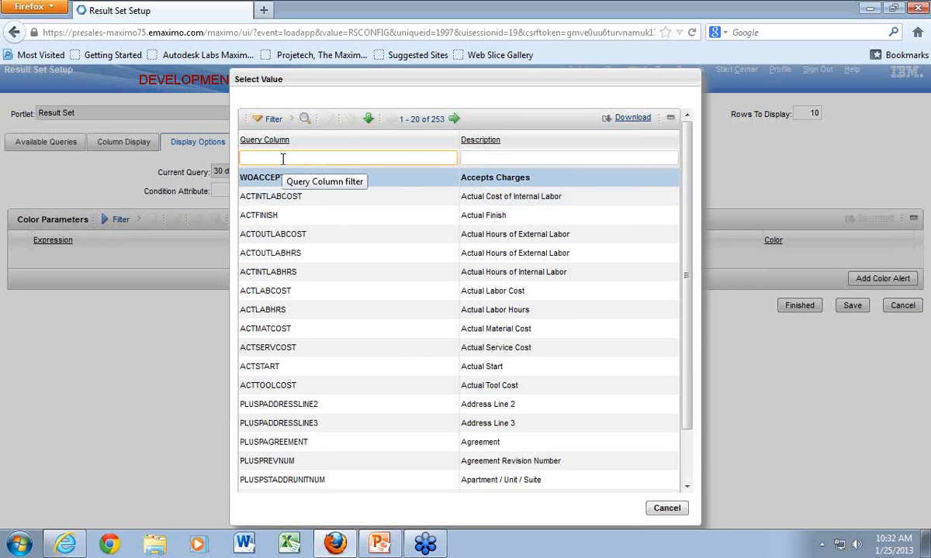
{"action": "type", "text": "wo"}
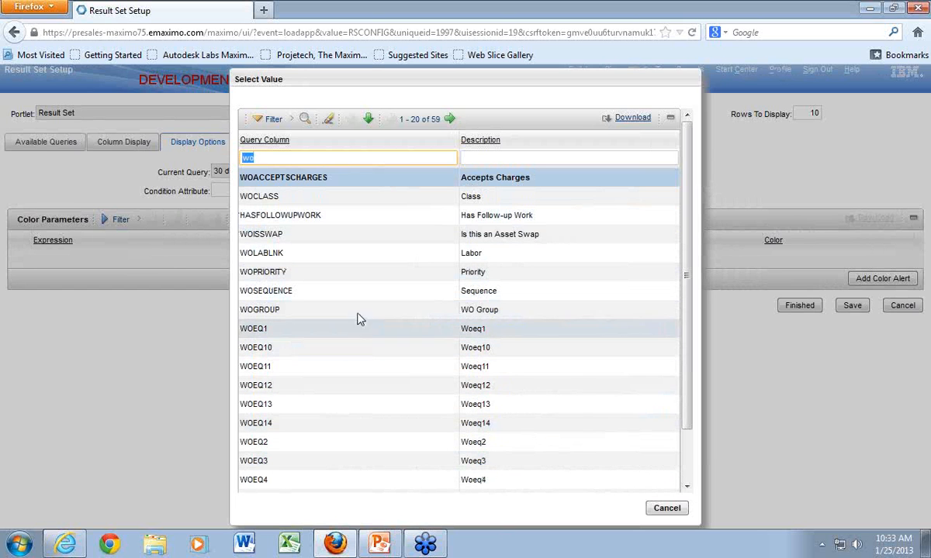
{"action": "left_click", "coordinate": [666, 514]}
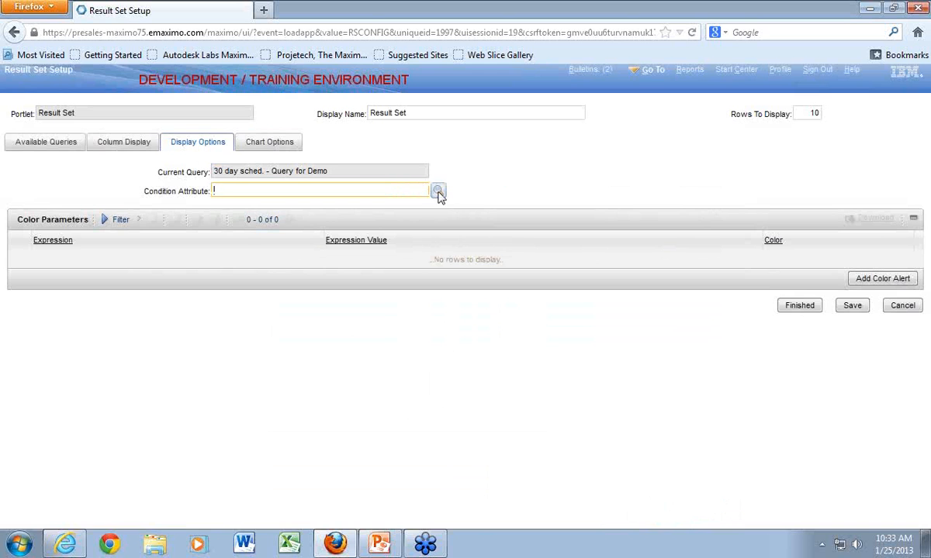
- Look up the asset attributes and choose ASSETNUM as the condition attribute for the color parameters
{"action": "left_click", "coordinate": [437, 192]}
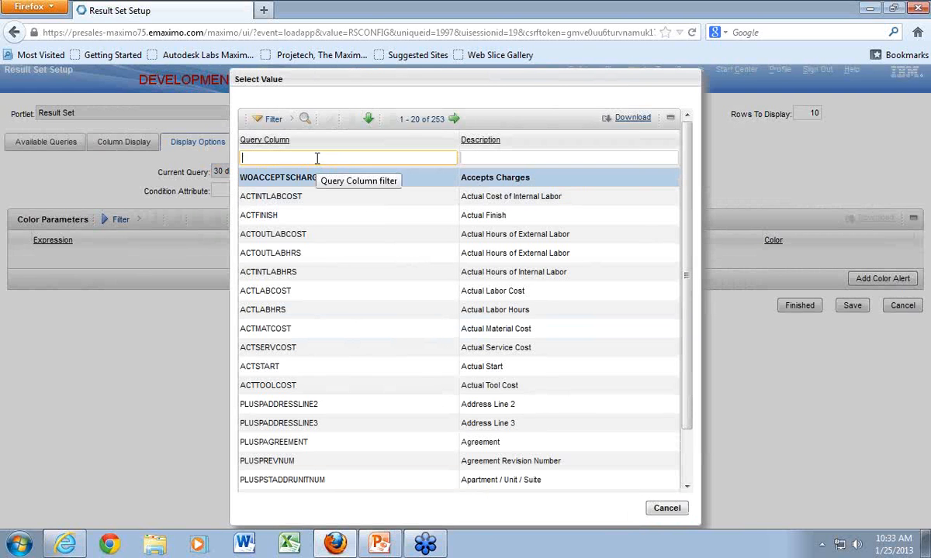
{"action": "type", "text": "ea"}
{"action": "type", "text": "t"}
{"action": "key", "text": "Return"}
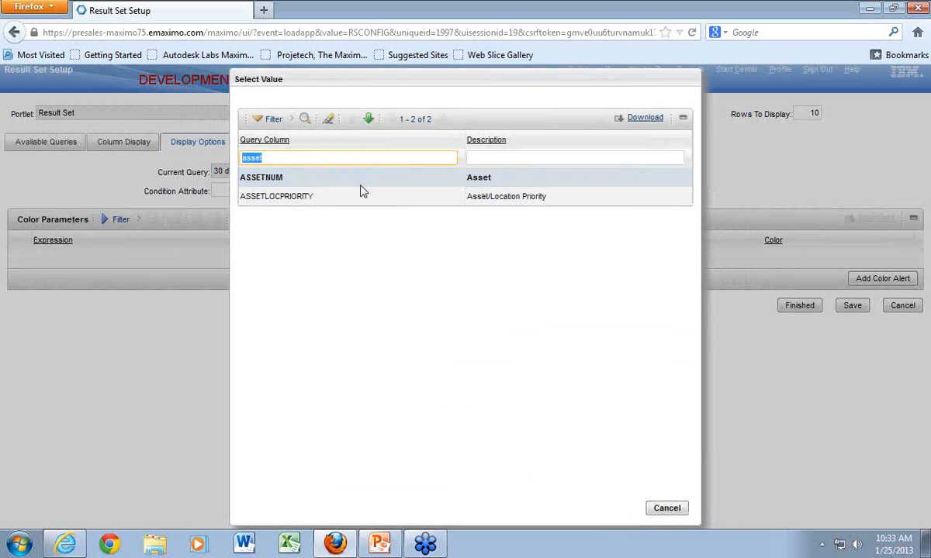
{"action": "left_click", "coordinate": [263, 177]}
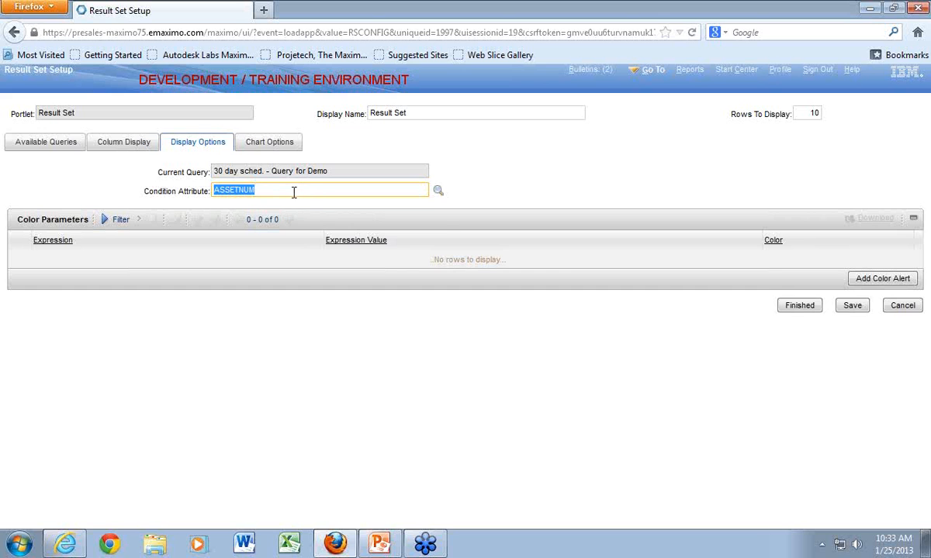
- Add a green color alert for values equal to 11400, then save and finish the Result Set setup
{"action": "left_click", "coordinate": [873, 278]}
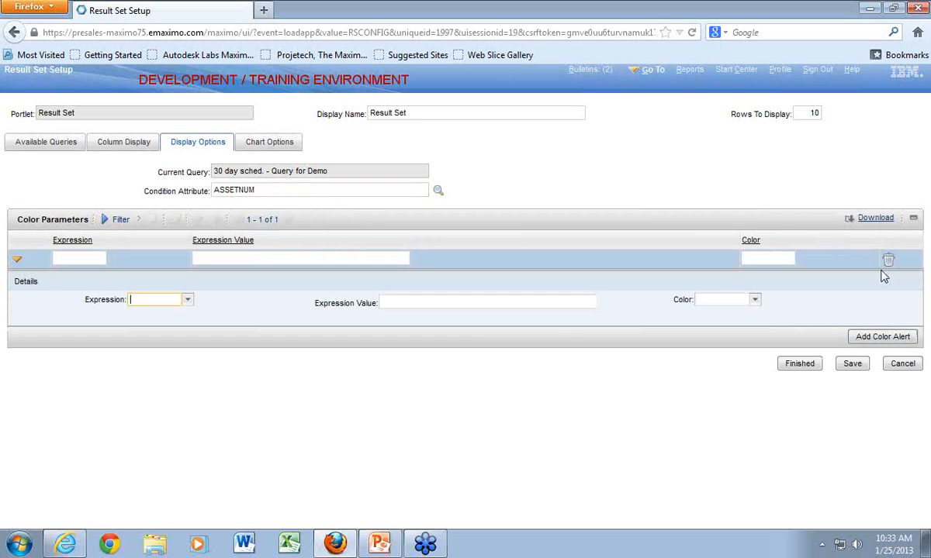
{"action": "left_click", "coordinate": [188, 301]}
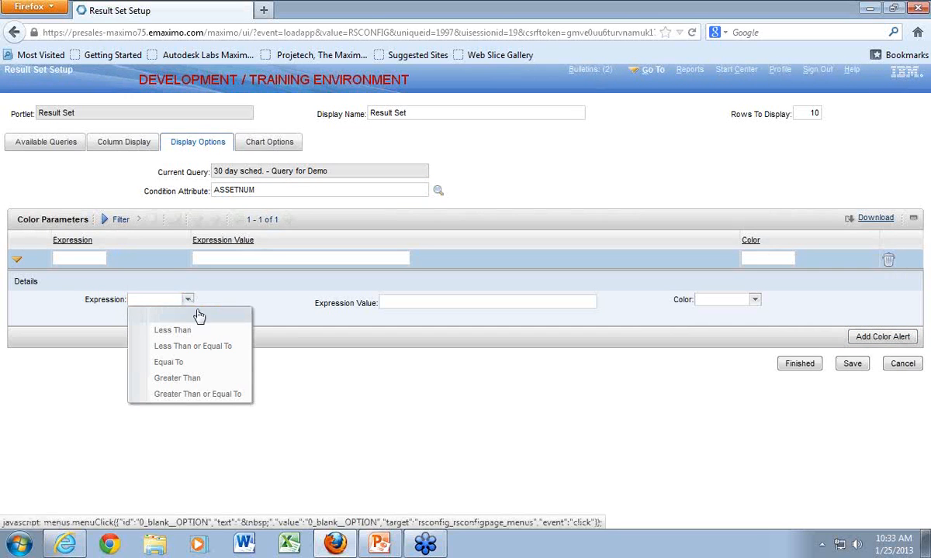
{"action": "left_click", "coordinate": [178, 363]}
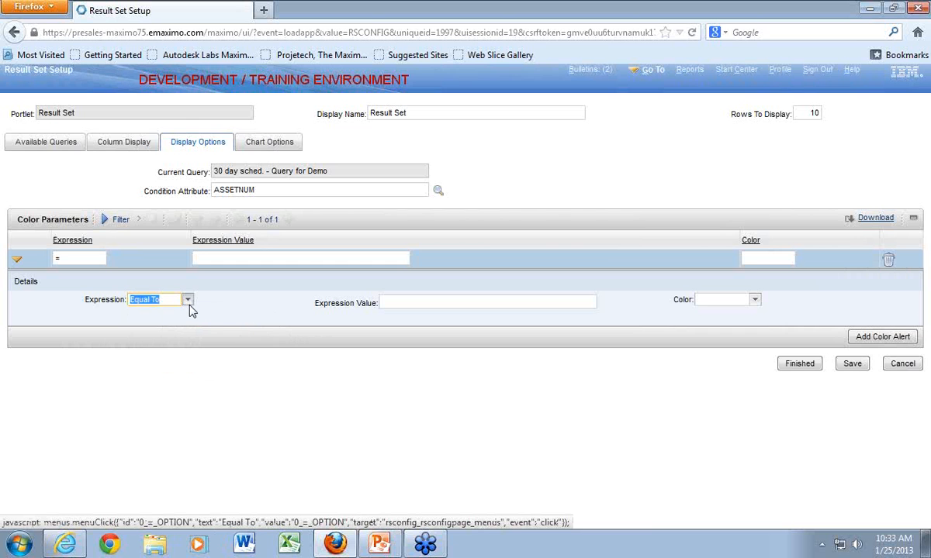
{"action": "left_click", "coordinate": [416, 302]}
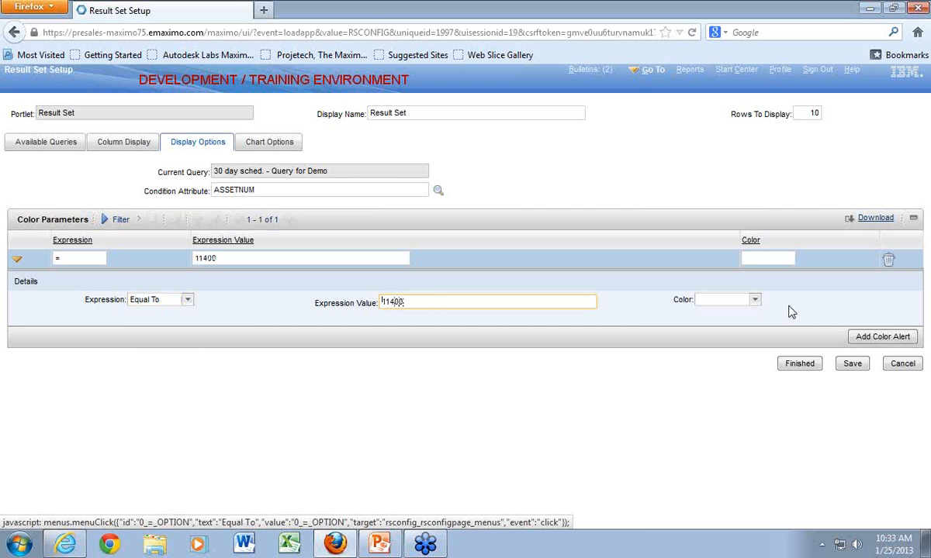
{"action": "left_click", "coordinate": [754, 299]}
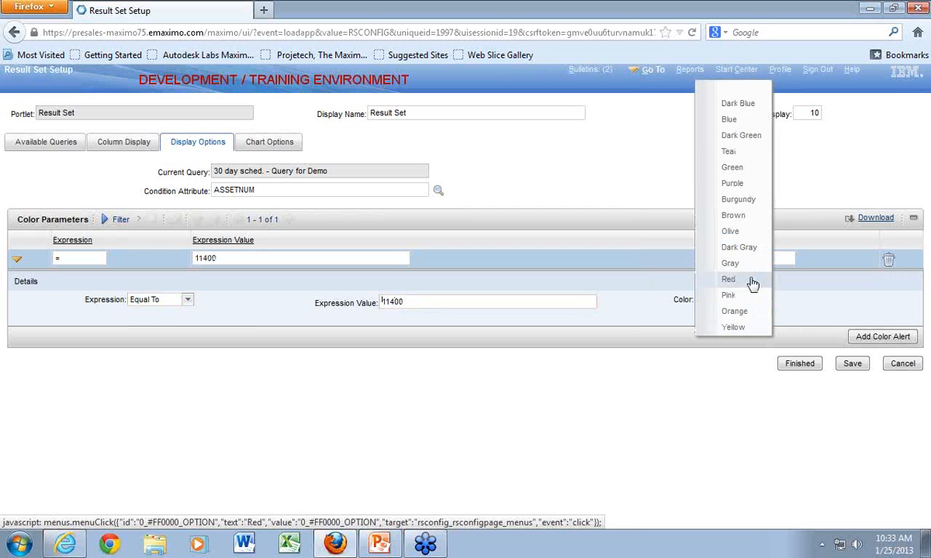
{"action": "left_click", "coordinate": [737, 168]}
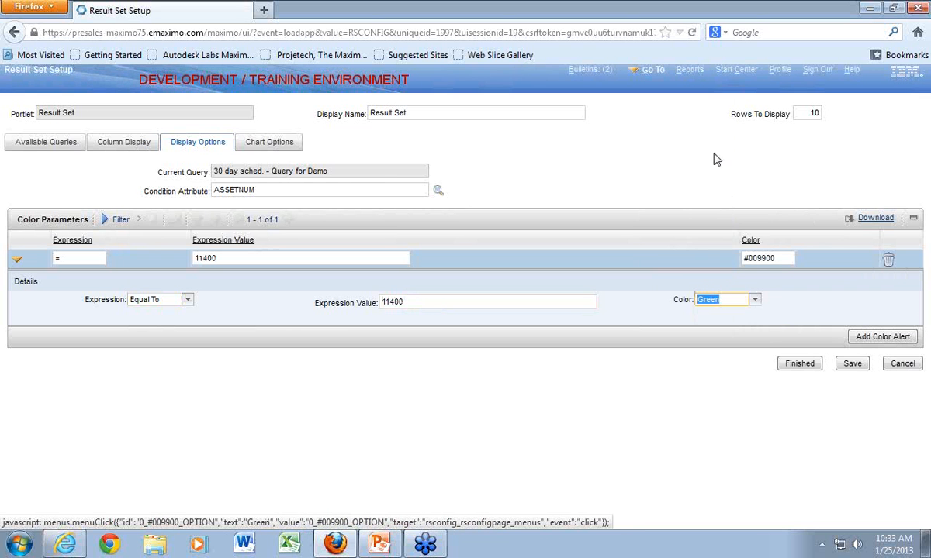
{"action": "left_click", "coordinate": [852, 364]}
{"action": "left_click", "coordinate": [800, 367]}
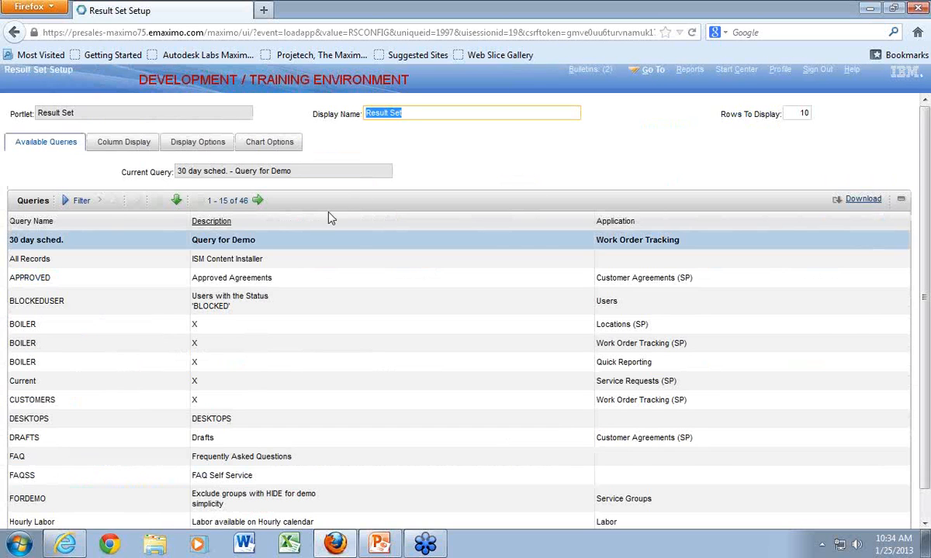
- Return to the Result Set display options and change the condition attribute to WORKTYPE, found by the description "work"
{"action": "left_click", "coordinate": [199, 144]}
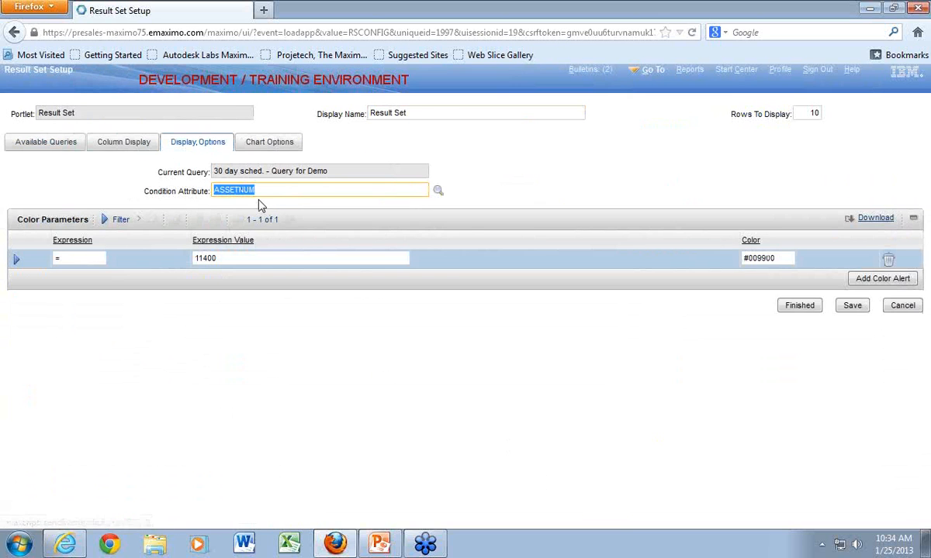
{"action": "left_click", "coordinate": [438, 191]}
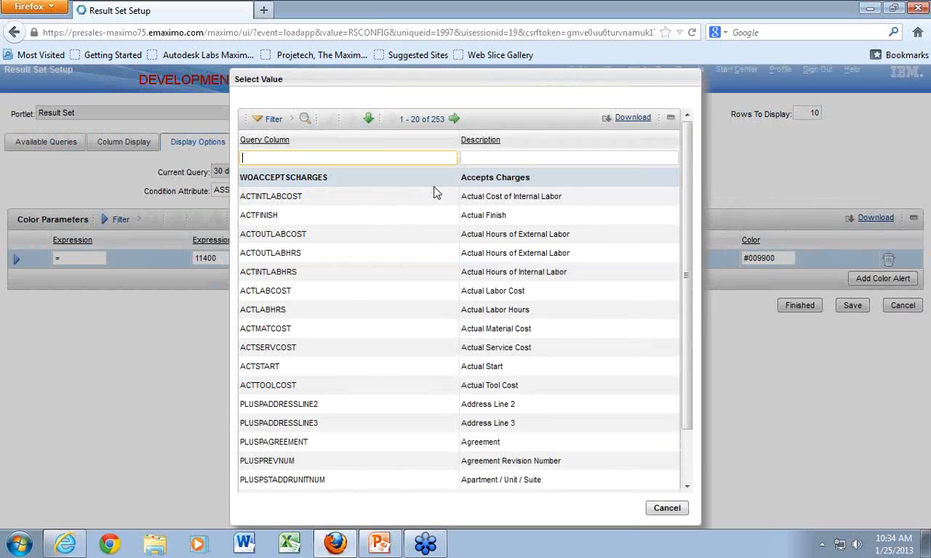
{"action": "left_click", "coordinate": [476, 156]}
{"action": "type", "text": "work"}
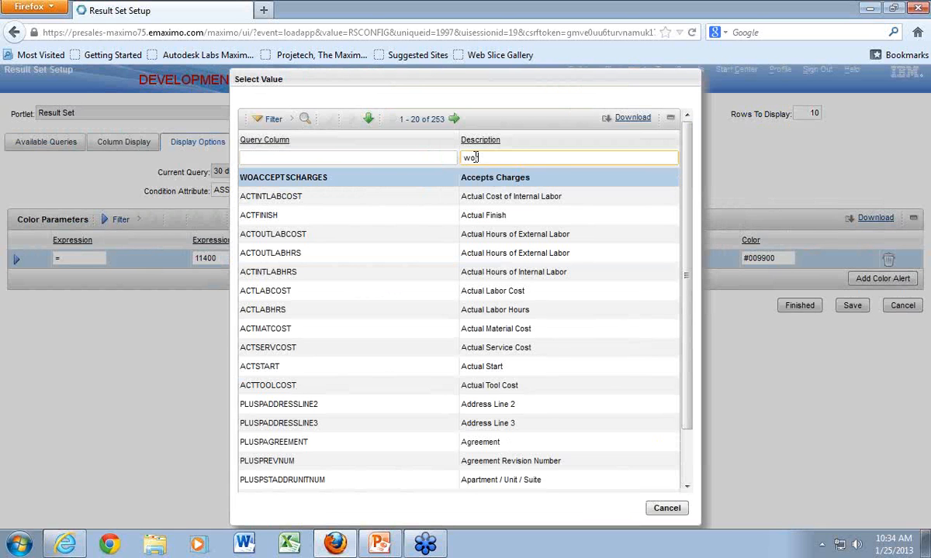
{"action": "key", "text": "Return"}
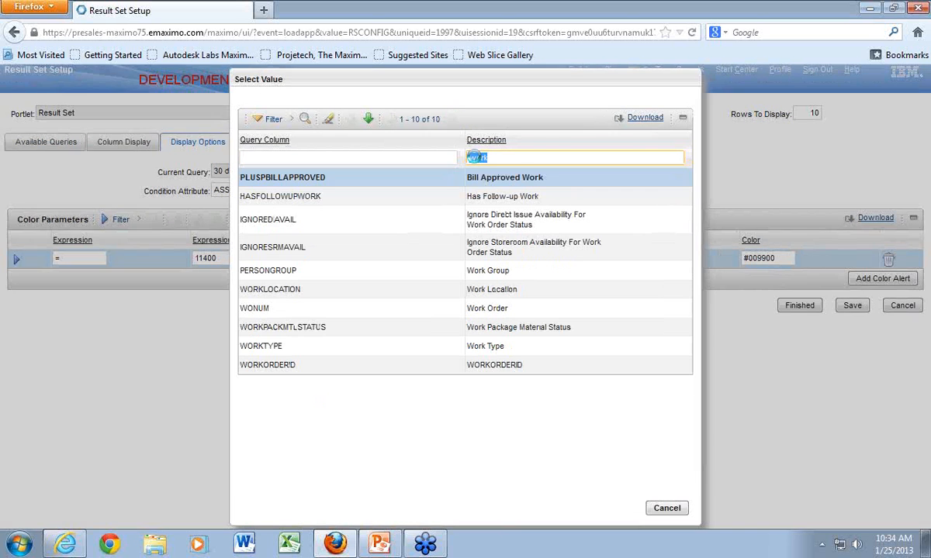
{"action": "left_click", "coordinate": [260, 346]}
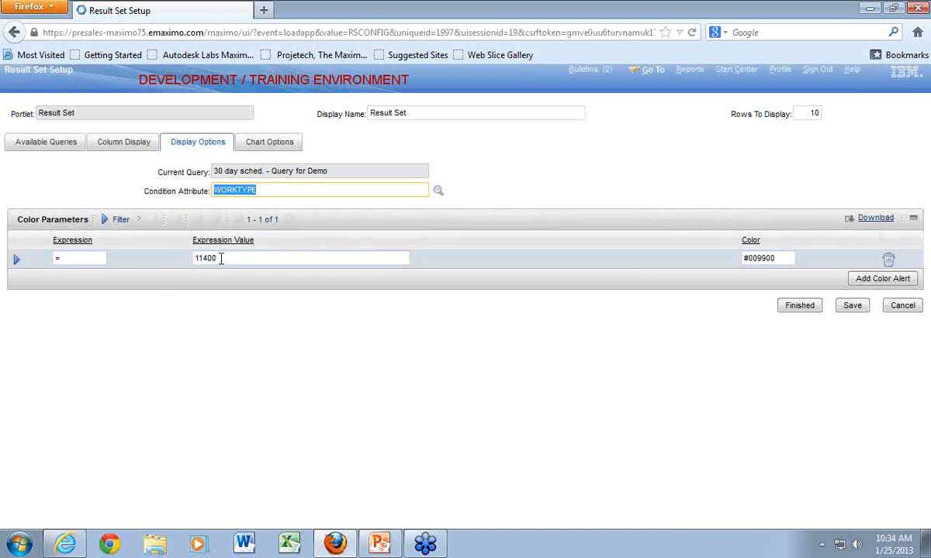
- Change the expression value of the existing green color alert to PM
{"action": "left_click", "coordinate": [194, 258]}
{"action": "left_click_drag", "start_coordinate": [225, 262], "coordinate": [202, 260]}
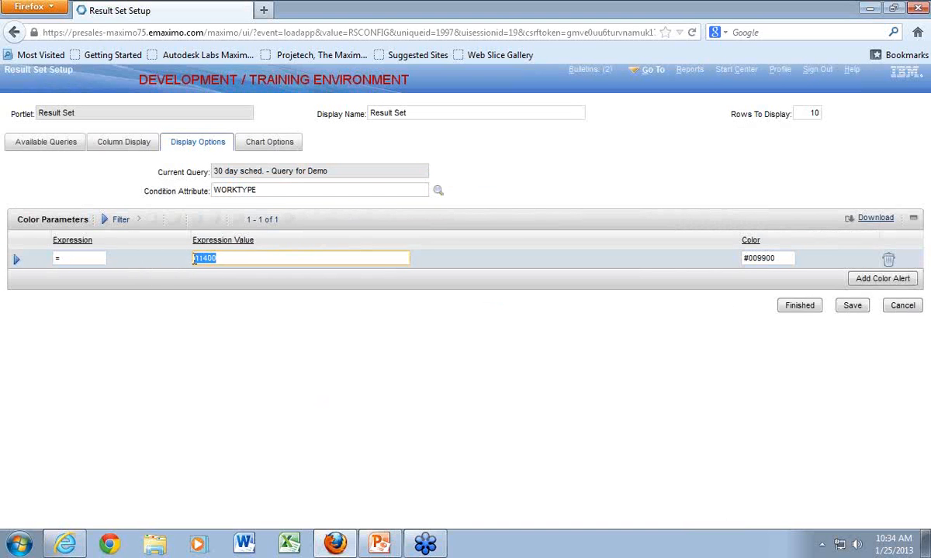
{"action": "type", "text": "PM"}
- Add a purple color alert for work types equal to CM
{"action": "left_click", "coordinate": [881, 278]}
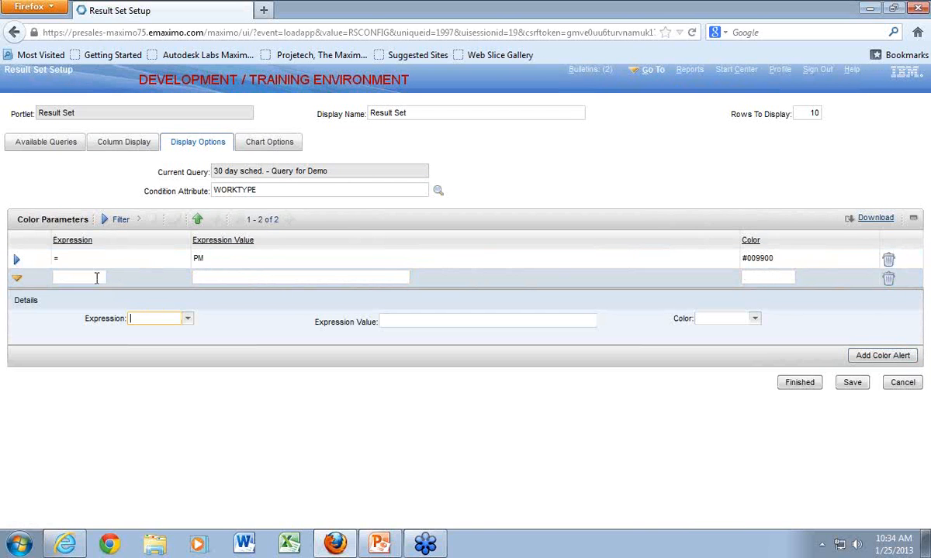
{"action": "left_click", "coordinate": [187, 318]}
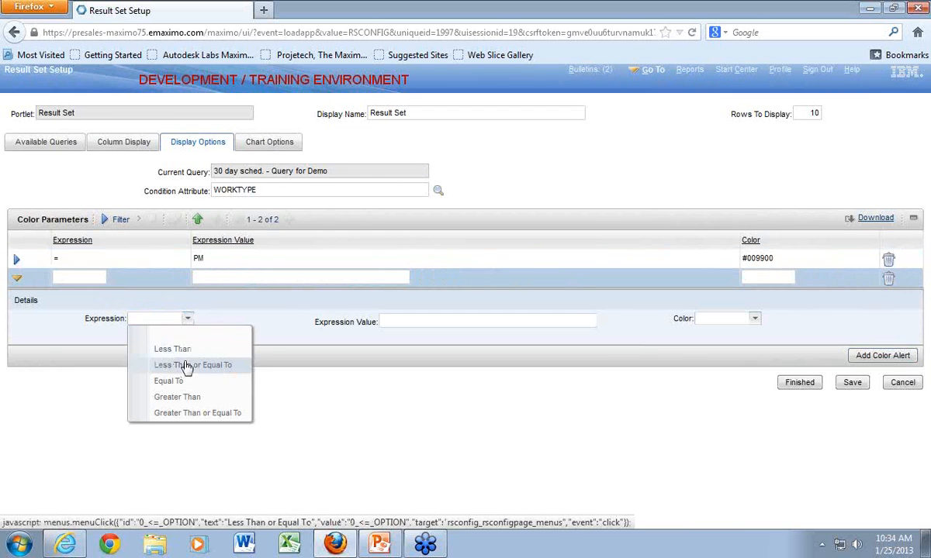
{"action": "left_click", "coordinate": [178, 381]}
{"action": "left_click", "coordinate": [396, 321]}
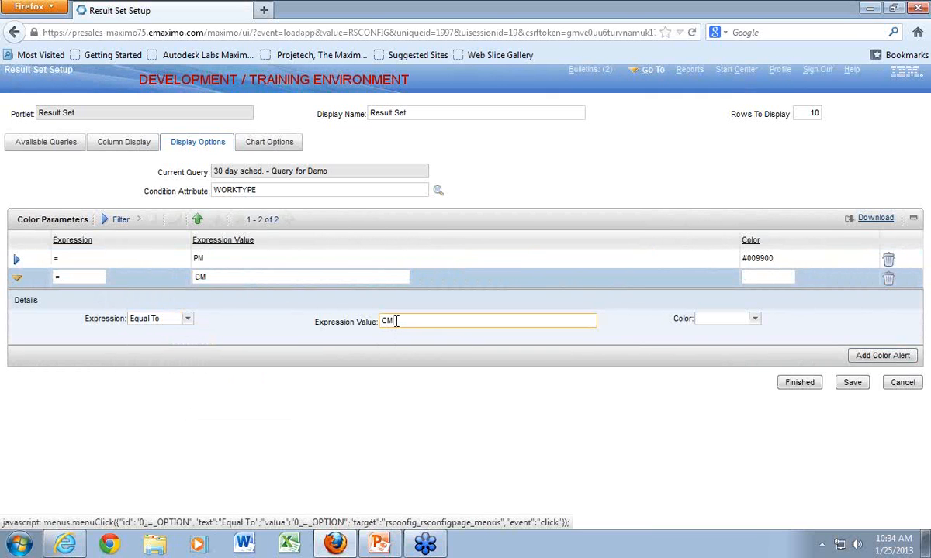
{"action": "left_click", "coordinate": [710, 318]}
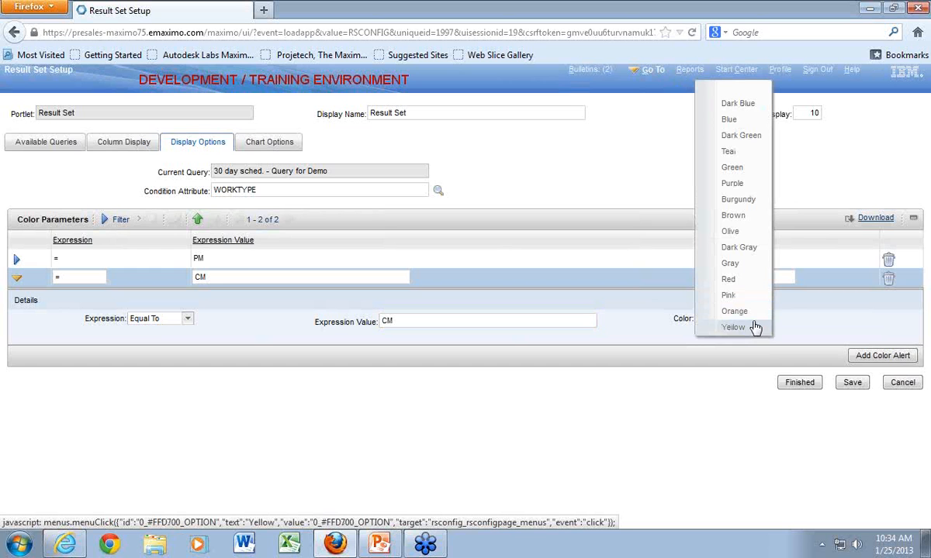
{"action": "left_click", "coordinate": [732, 183]}
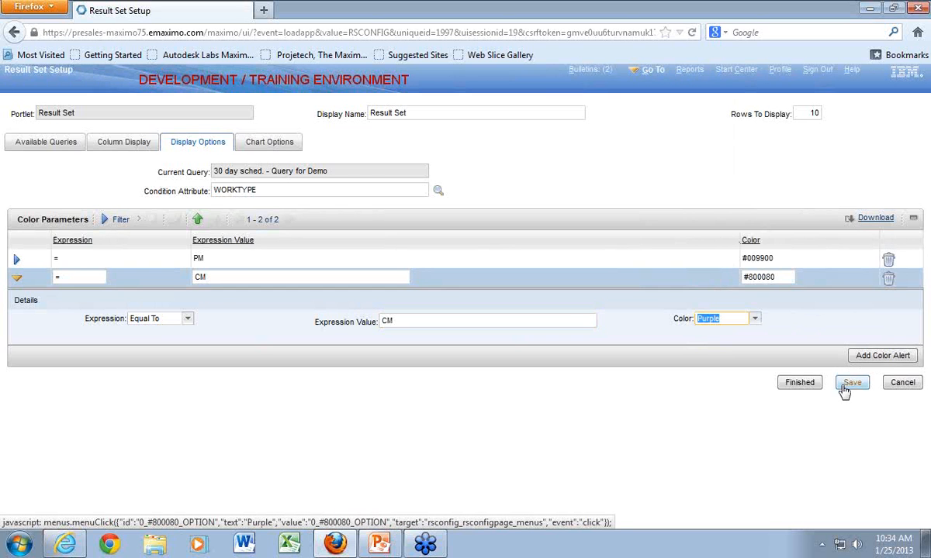
- Add a red color alert for work types equal to EM and save the Result Set setup
{"action": "left_click", "coordinate": [866, 355]}
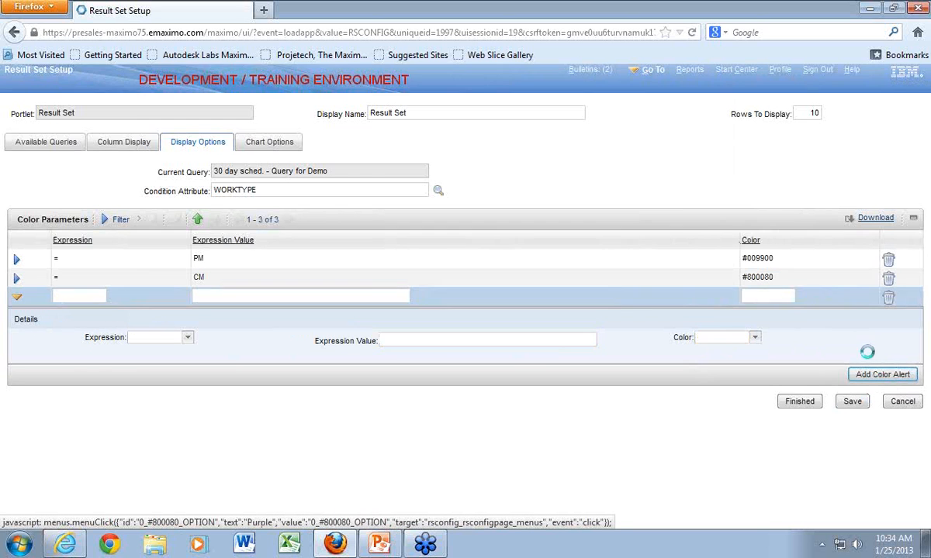
{"action": "left_click", "coordinate": [187, 337]}
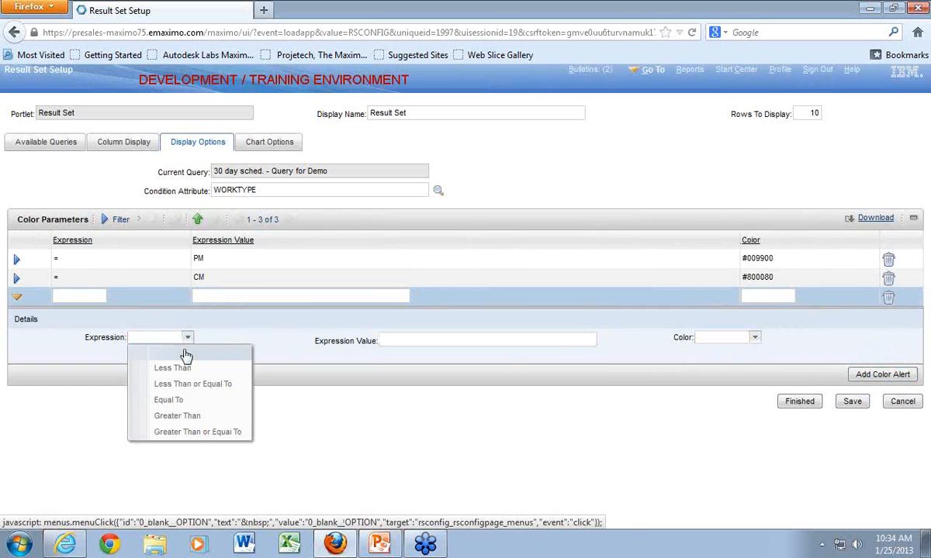
{"action": "left_click", "coordinate": [221, 398]}
{"action": "left_click", "coordinate": [413, 339]}
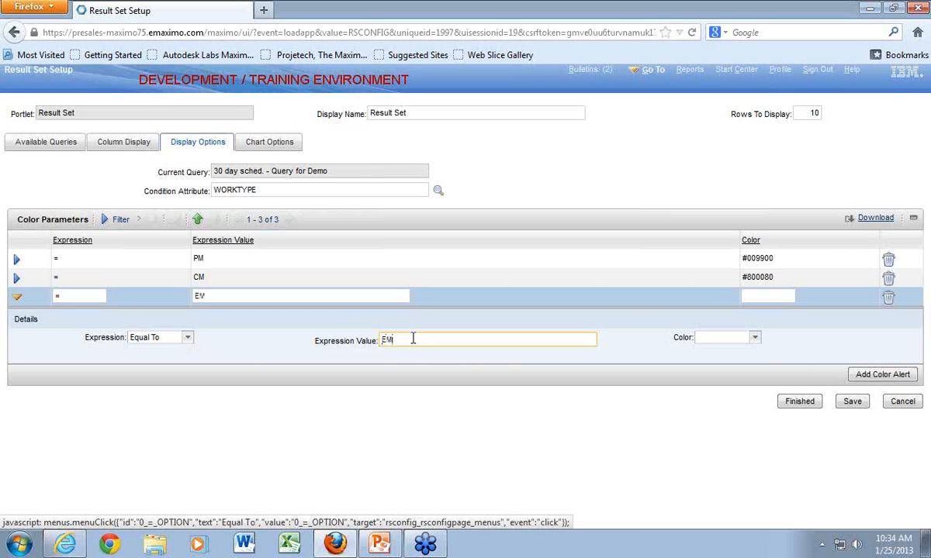
{"action": "left_click", "coordinate": [755, 337]}
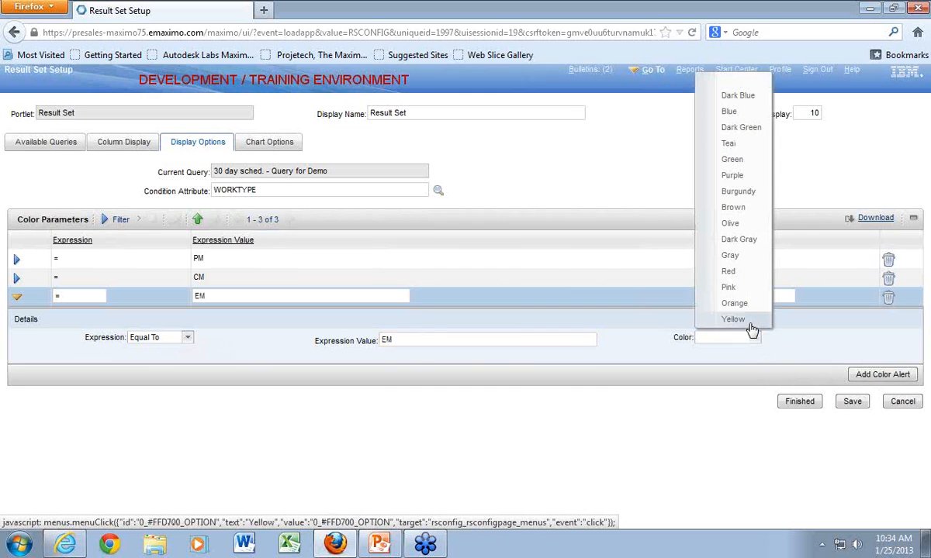
{"action": "left_click", "coordinate": [733, 273]}
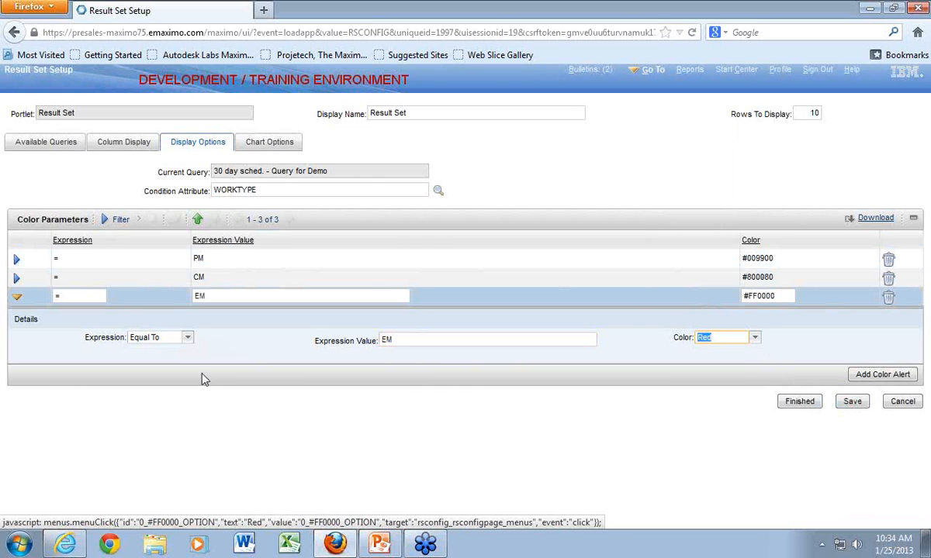
{"action": "left_click", "coordinate": [188, 340]}
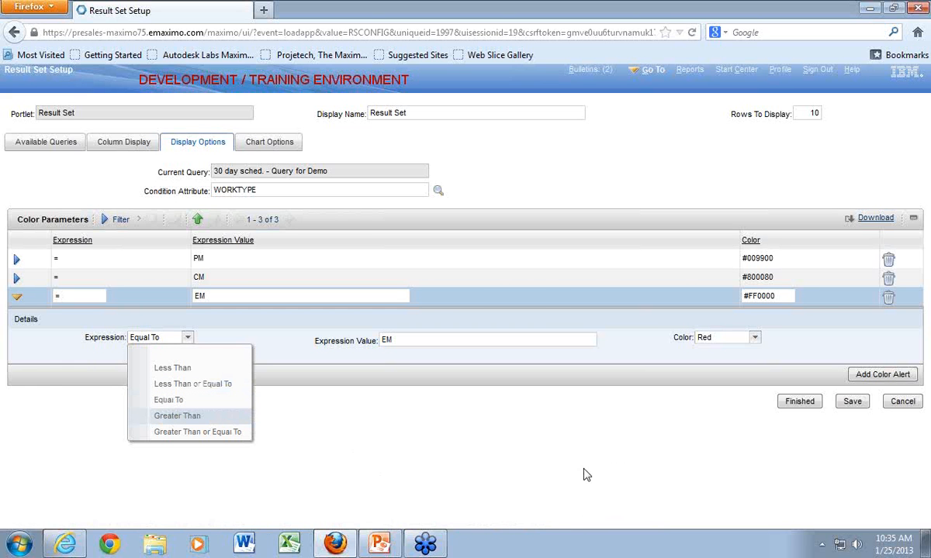
{"action": "left_click", "coordinate": [850, 405]}
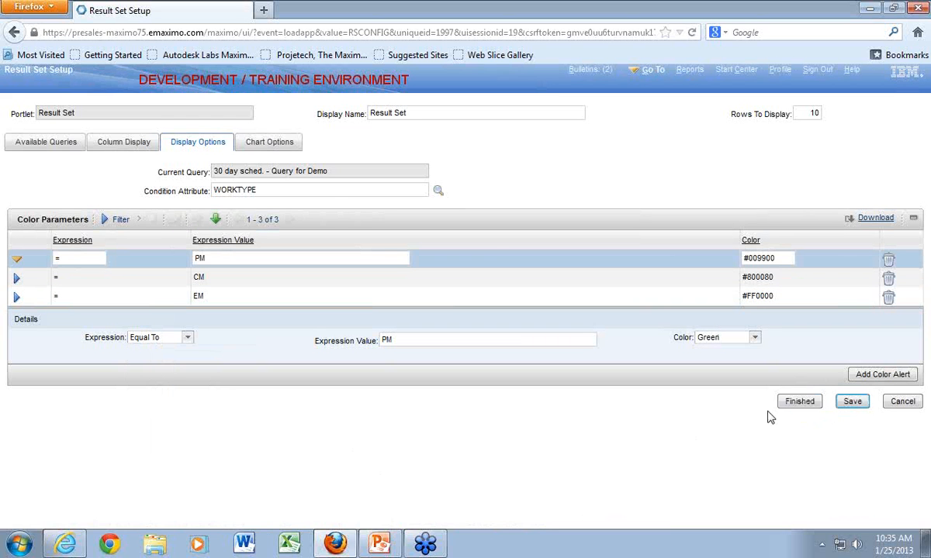
- Set the Result Set chart to display by ASSETNUM, found by searching "asset", then save and finish the setup
{"action": "left_click", "coordinate": [267, 144]}
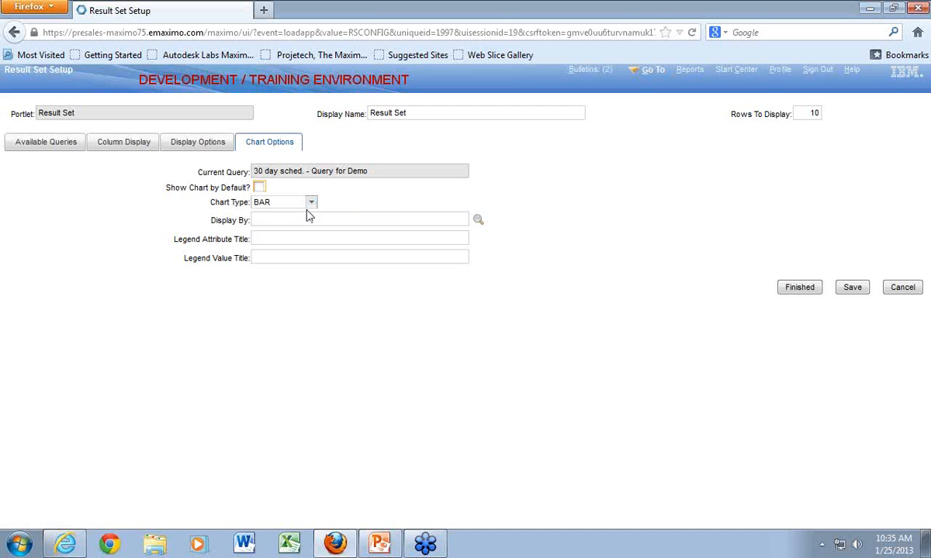
{"action": "left_click", "coordinate": [477, 220]}
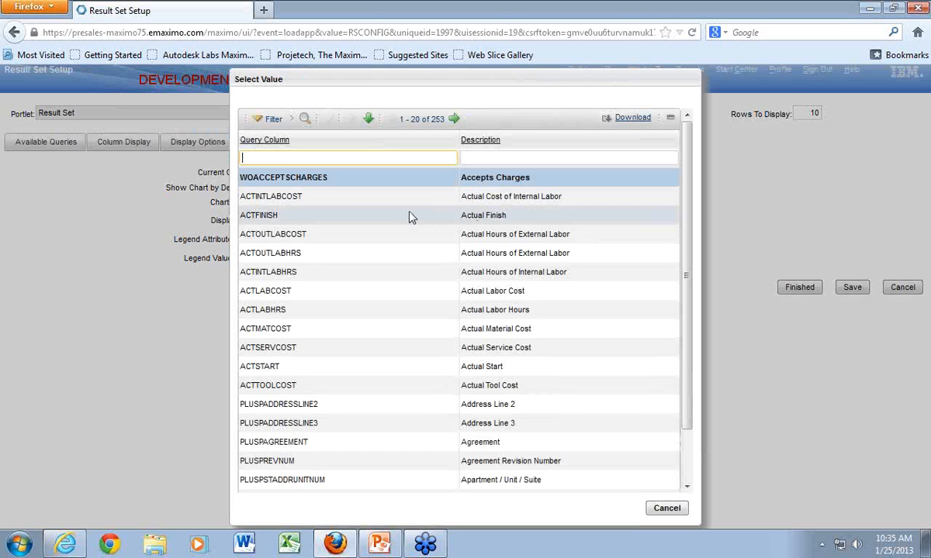
{"action": "type", "text": "asset"}
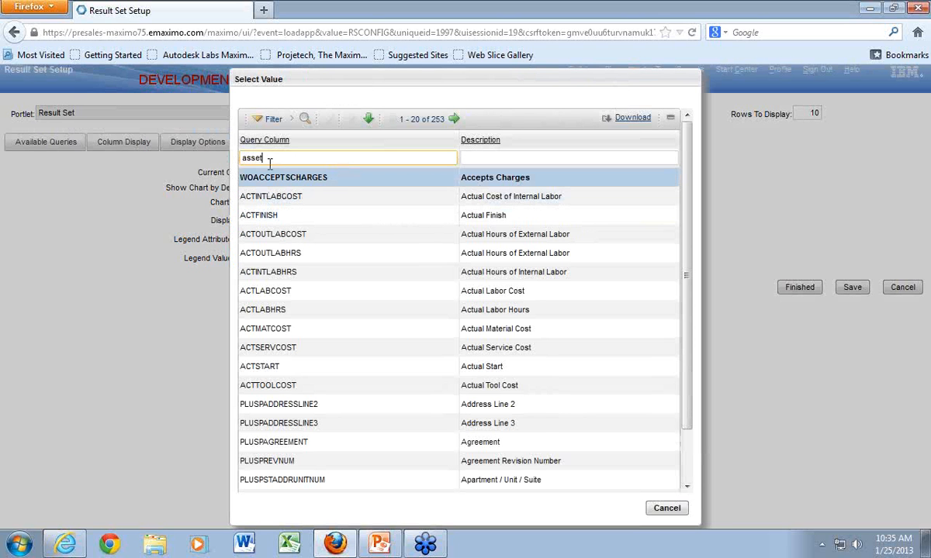
{"action": "key", "text": "Return"}
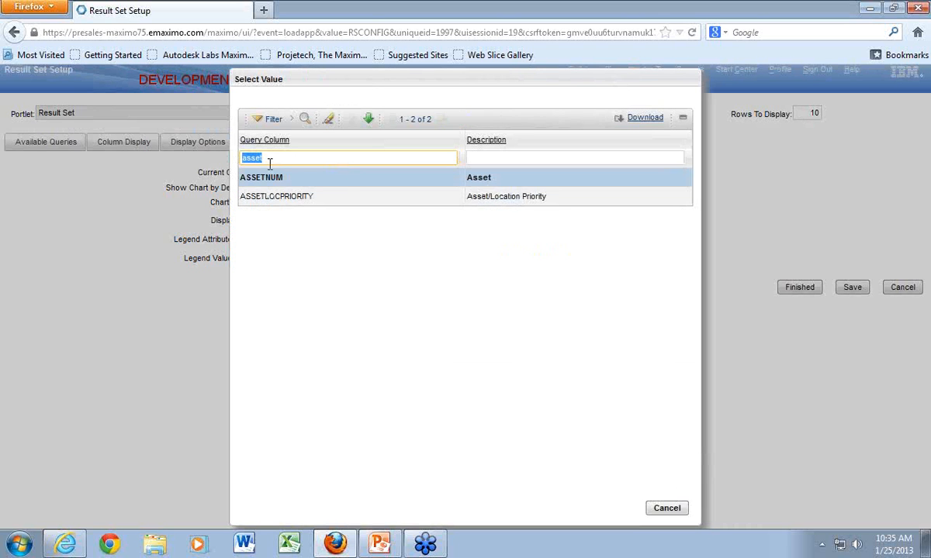
{"action": "left_click", "coordinate": [259, 179]}
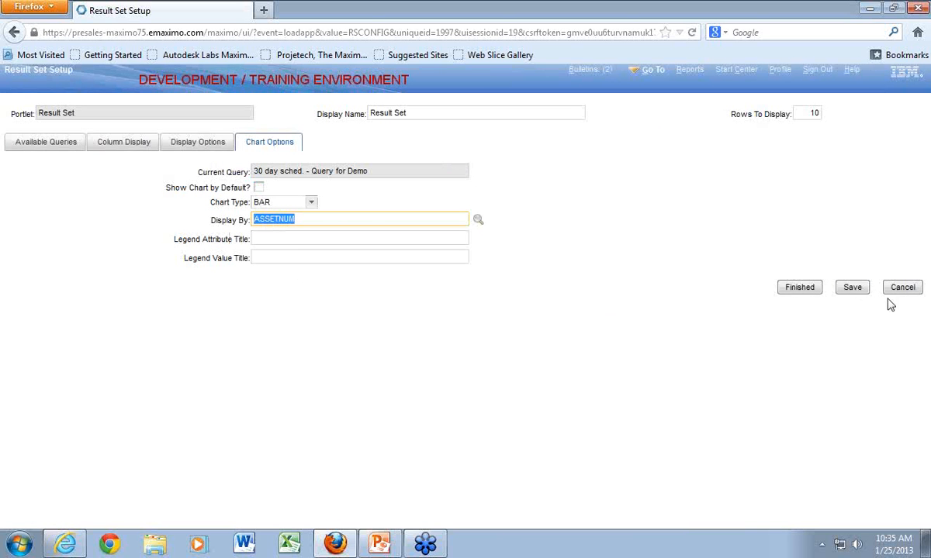
{"action": "left_click", "coordinate": [851, 287]}
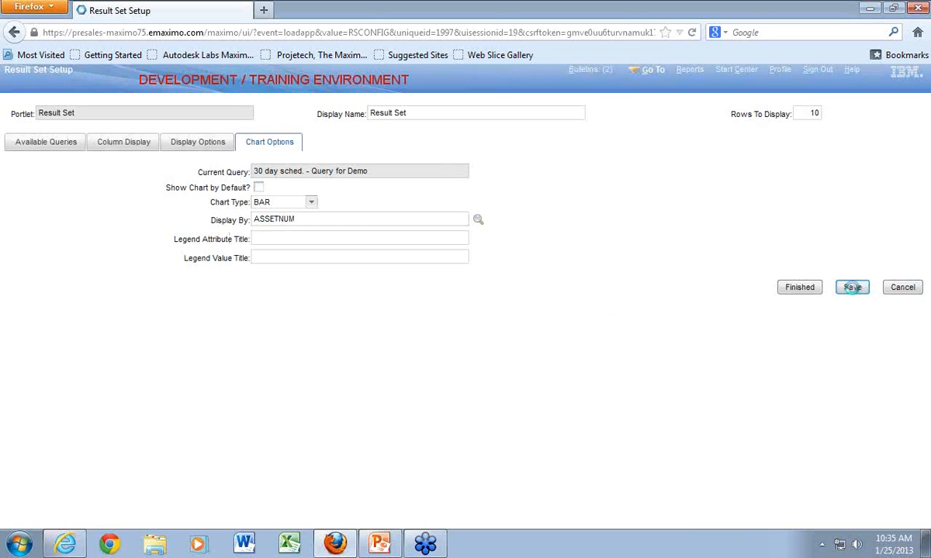
{"action": "left_click", "coordinate": [799, 288]}
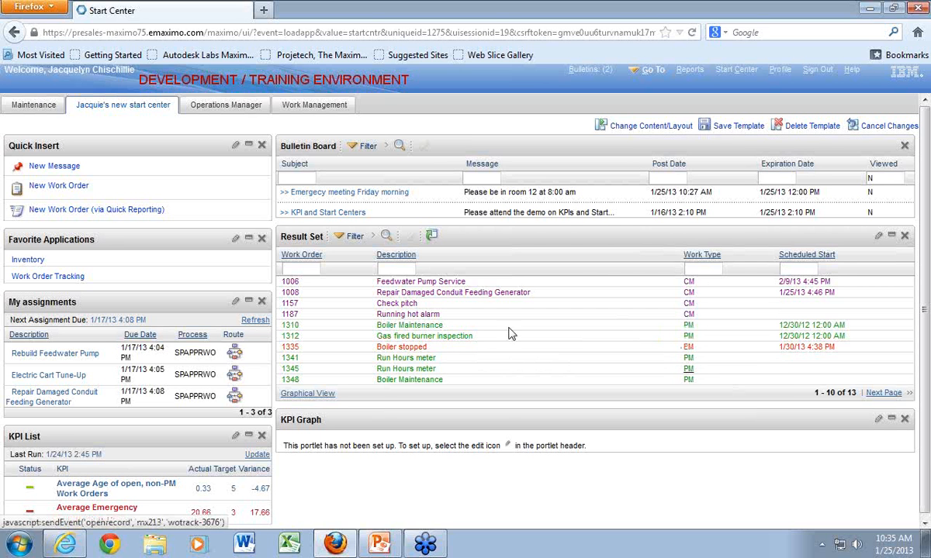
- Show the Result Set in graphical view and change its chart type to PIE
{"action": "left_click", "coordinate": [318, 394]}
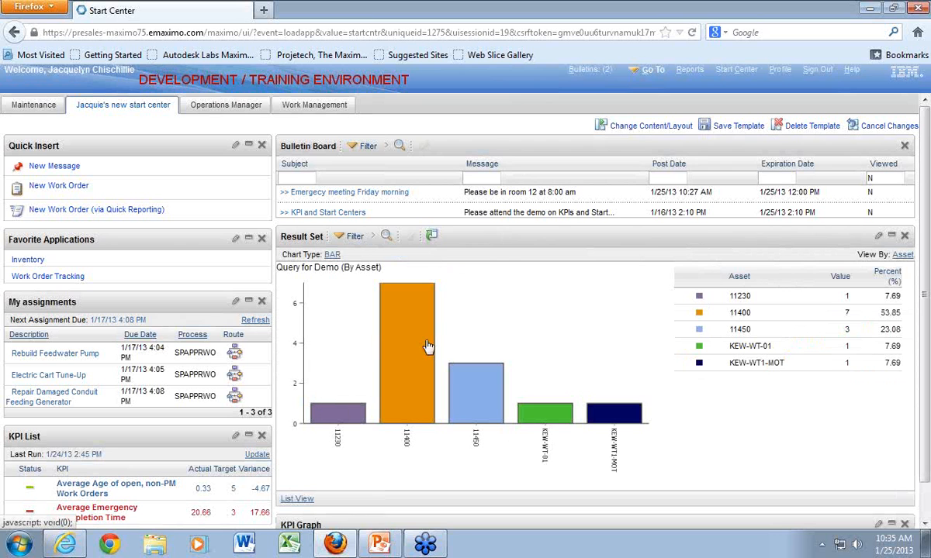
{"action": "mouse_move", "coordinate": [432, 354]}
{"action": "left_click", "coordinate": [334, 257]}
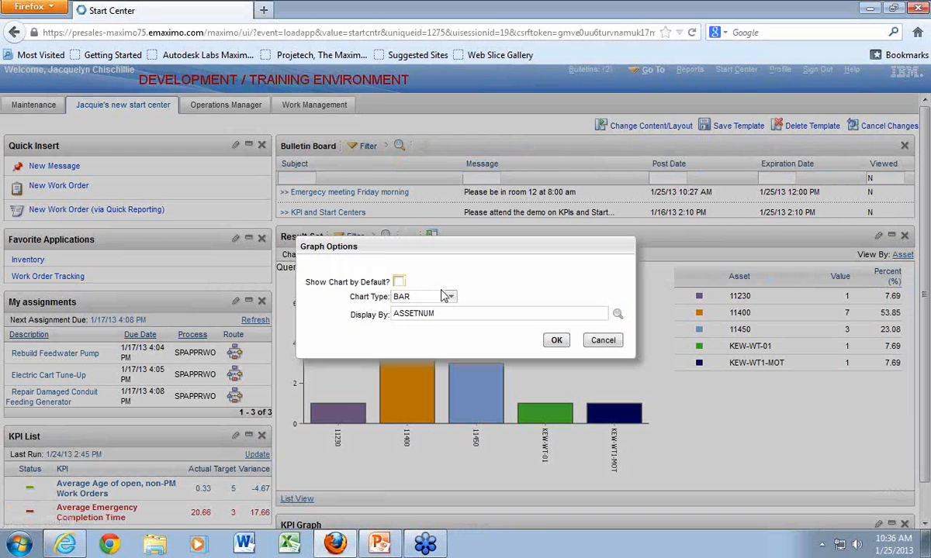
{"action": "left_click", "coordinate": [450, 297]}
{"action": "left_click", "coordinate": [425, 324]}
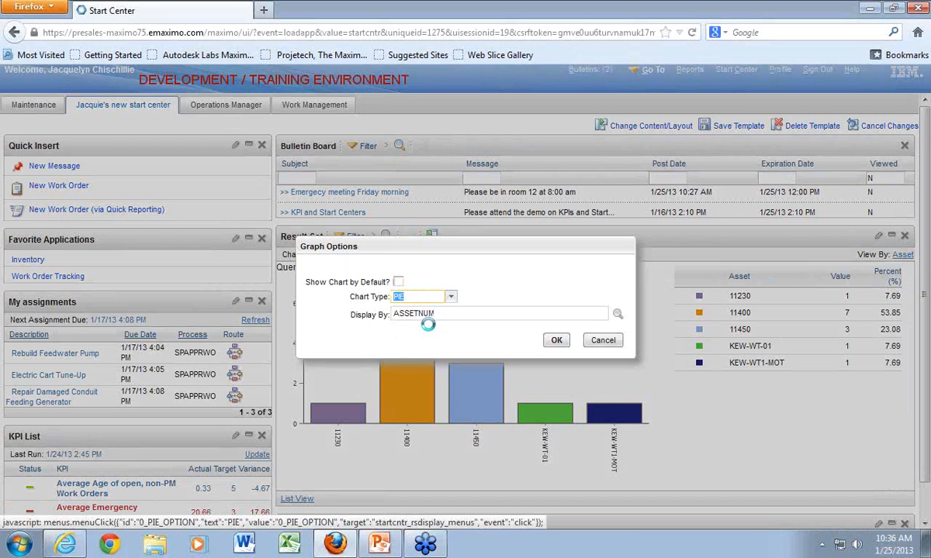
{"action": "left_click", "coordinate": [557, 344]}
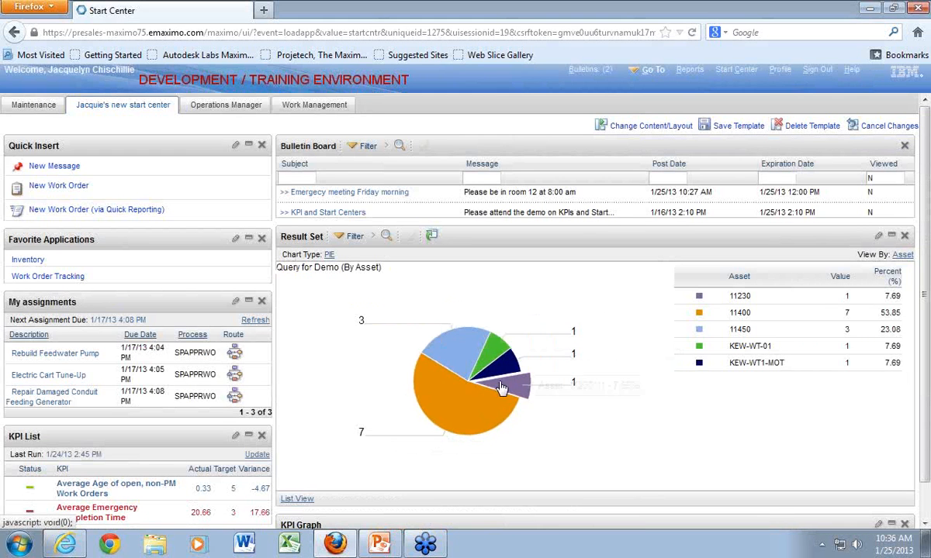
- Examine the work orders behind the asset 11450 pie slice, then return to the Start Center and the Result Set's list view
{"action": "mouse_move", "coordinate": [465, 353]}
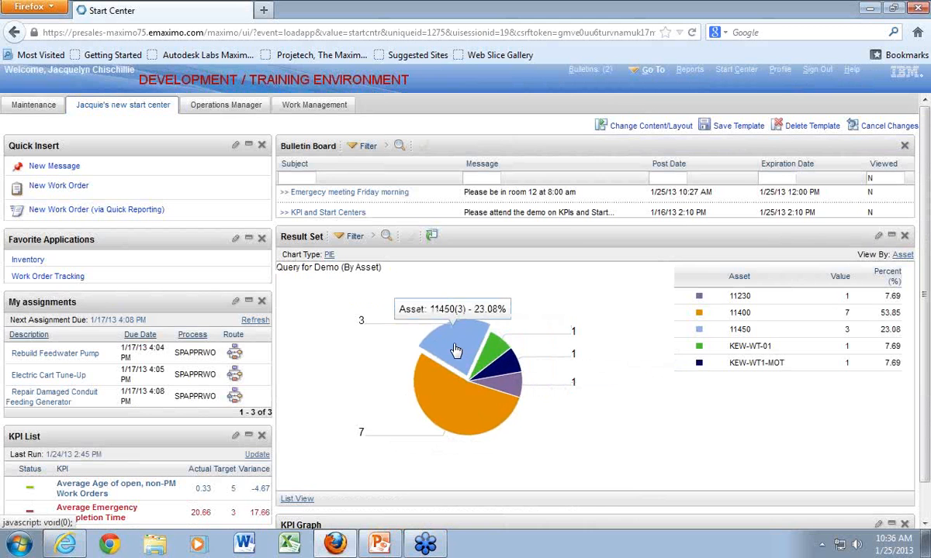
{"action": "left_click", "coordinate": [456, 351]}
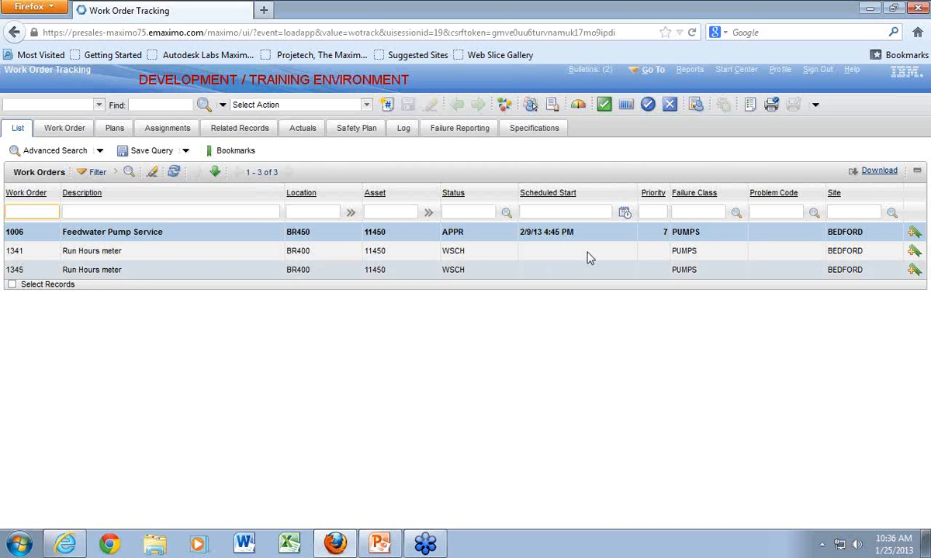
{"action": "left_click", "coordinate": [722, 69]}
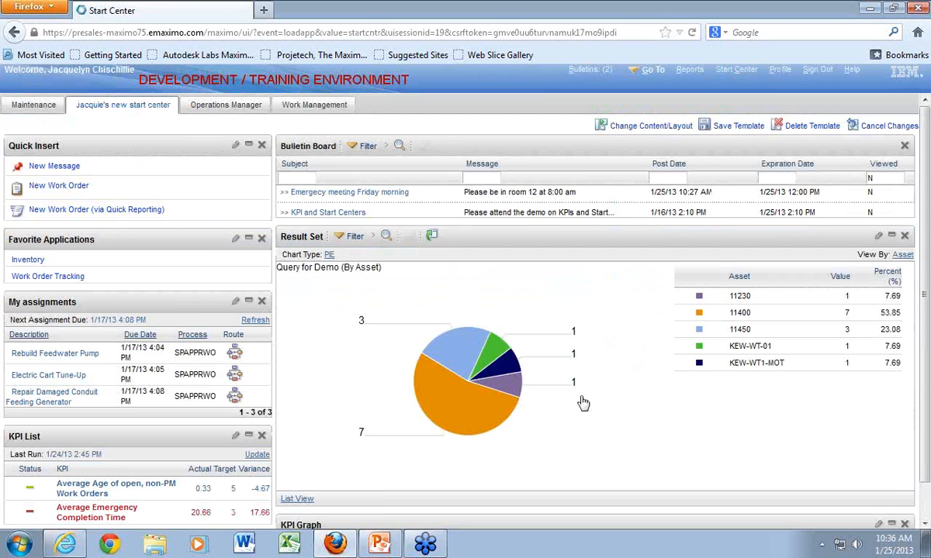
{"action": "left_click", "coordinate": [297, 499]}
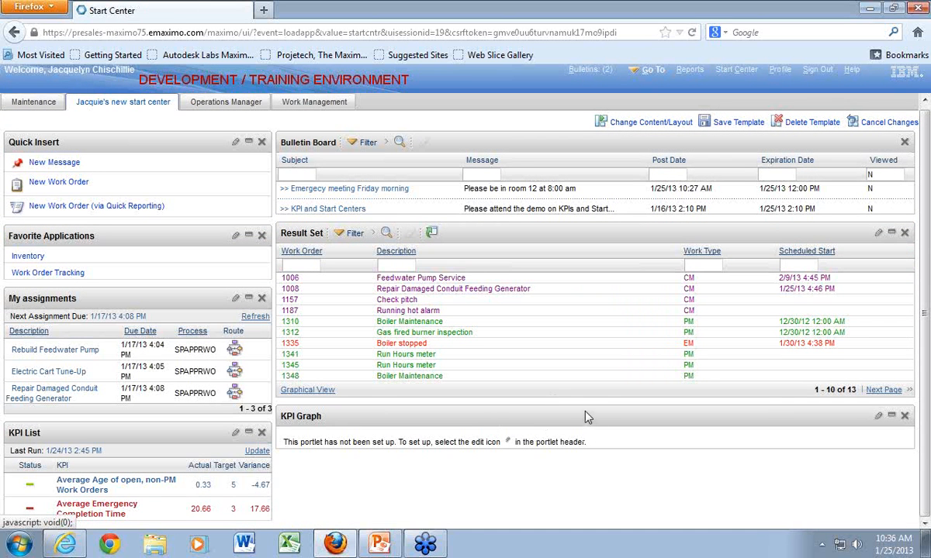
- Add KPI-10 (Work Orders Open) to the KPI Graph portlet, filtering KPI names by "kpi", and set its display name to "Open work orders"
{"action": "left_click", "coordinate": [878, 417]}
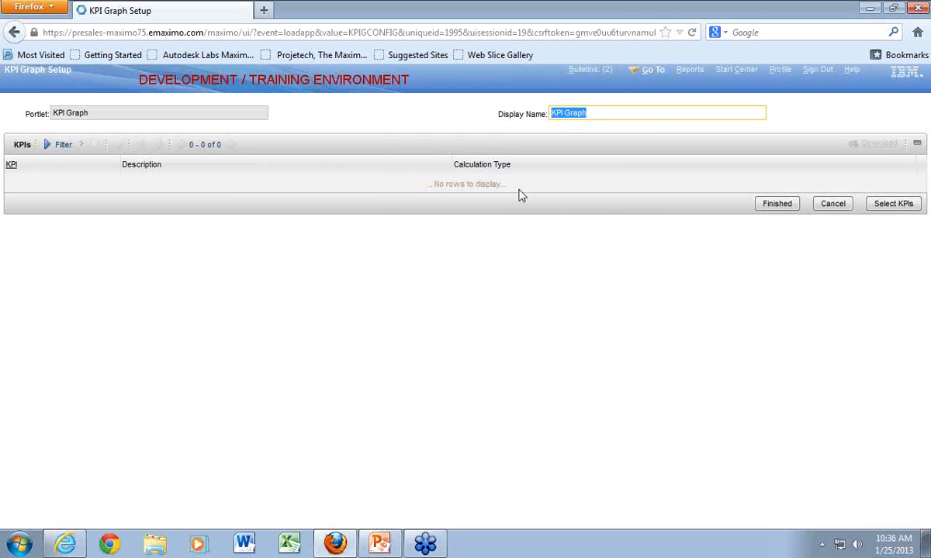
{"action": "left_click", "coordinate": [882, 204]}
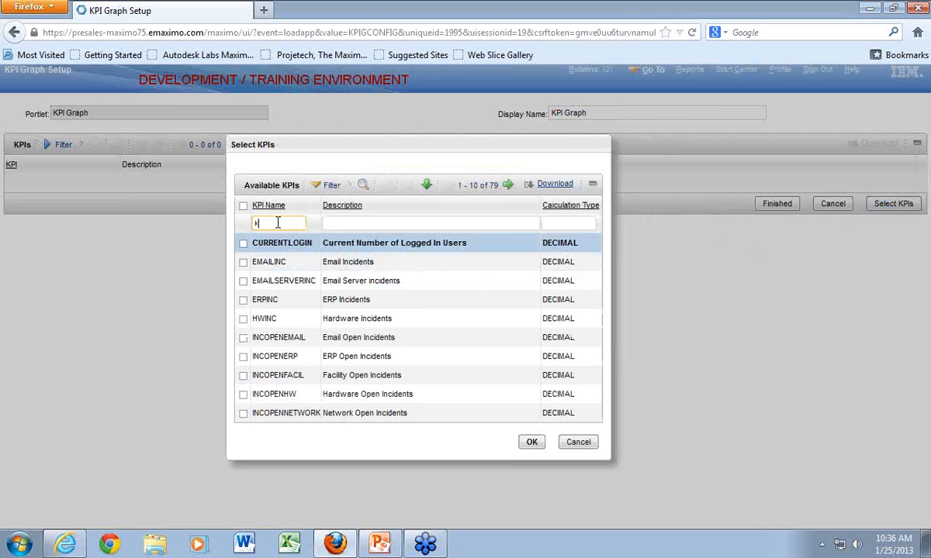
{"action": "type", "text": "kpi"}
{"action": "key", "text": "Return"}
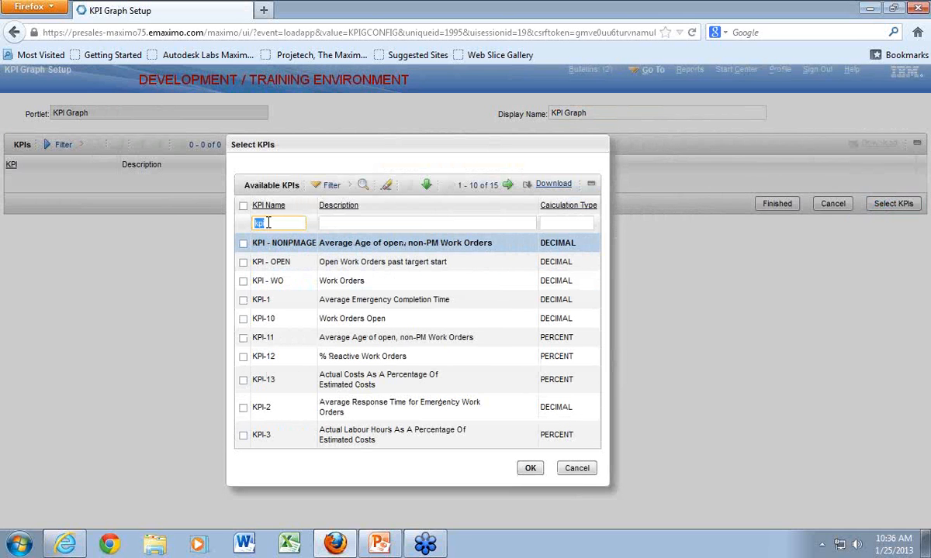
{"action": "left_click", "coordinate": [242, 319]}
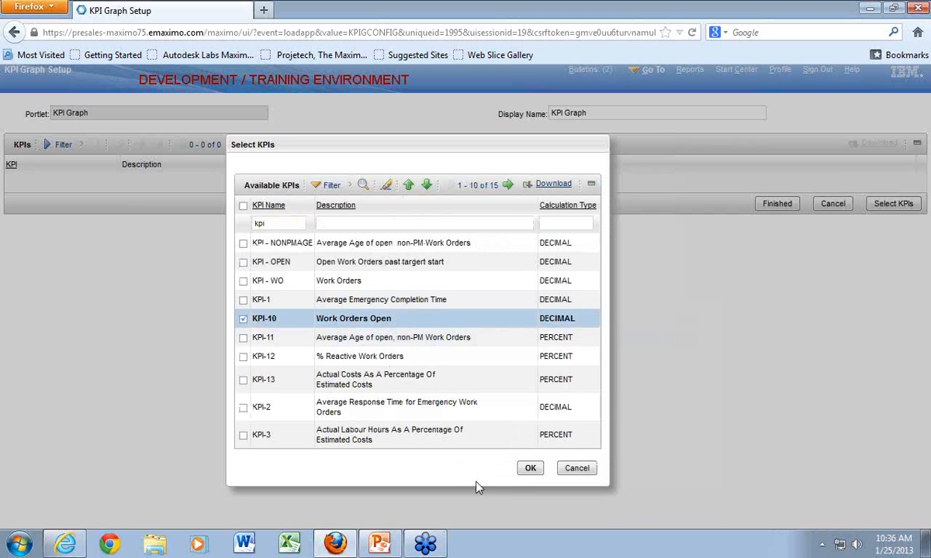
{"action": "left_click", "coordinate": [530, 469]}
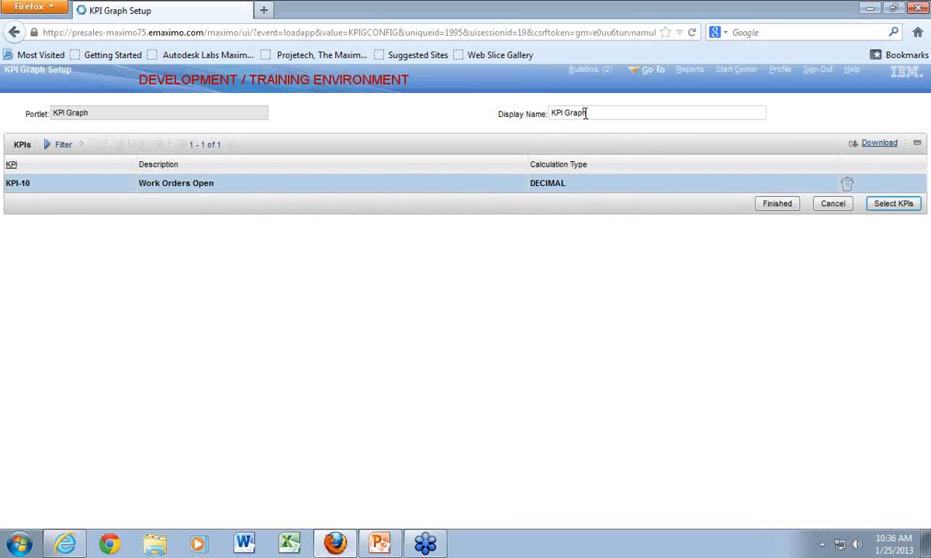
{"action": "left_click_drag", "start_coordinate": [589, 113], "coordinate": [553, 114]}
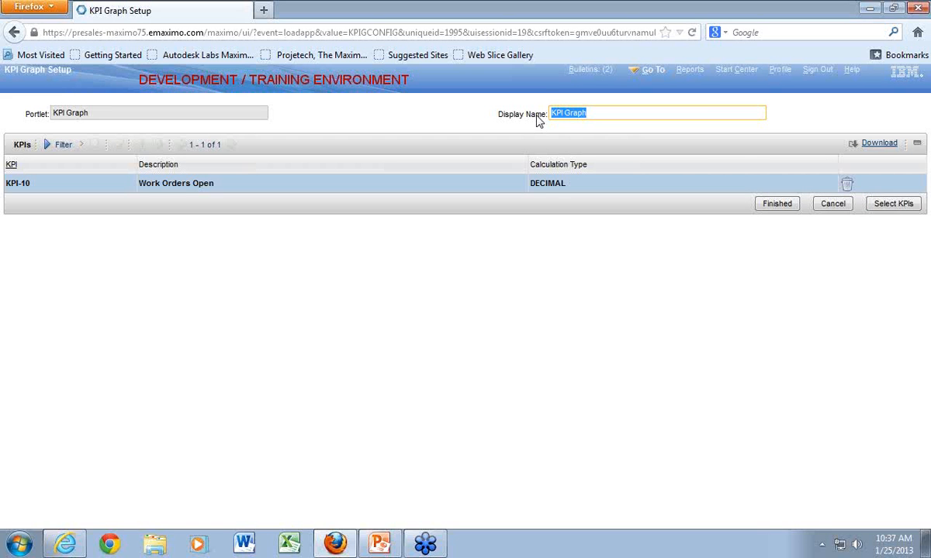
{"action": "type", "text": "Open work orders"}
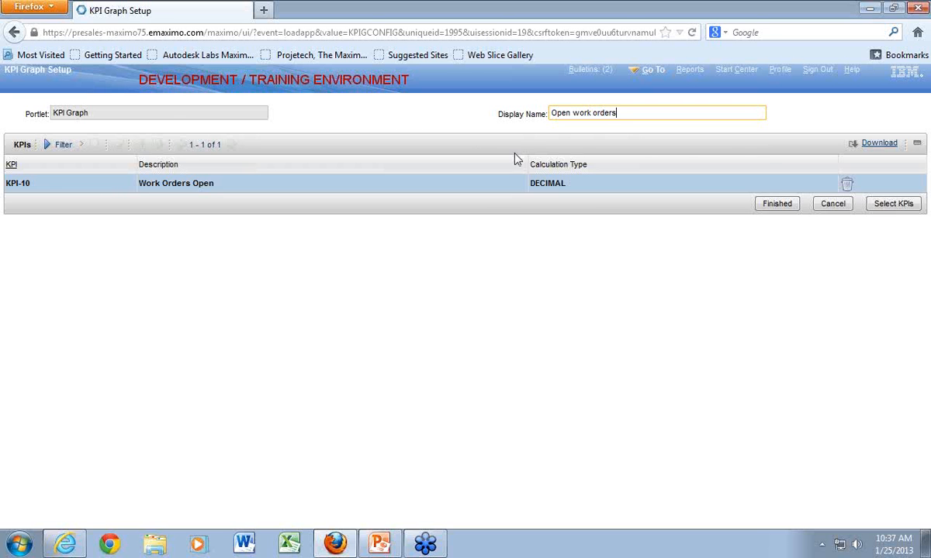
- Finish the KPI Graph setup, then open the Work Orders Open gauge's historical trend and examine its chart
{"action": "left_click", "coordinate": [786, 208]}
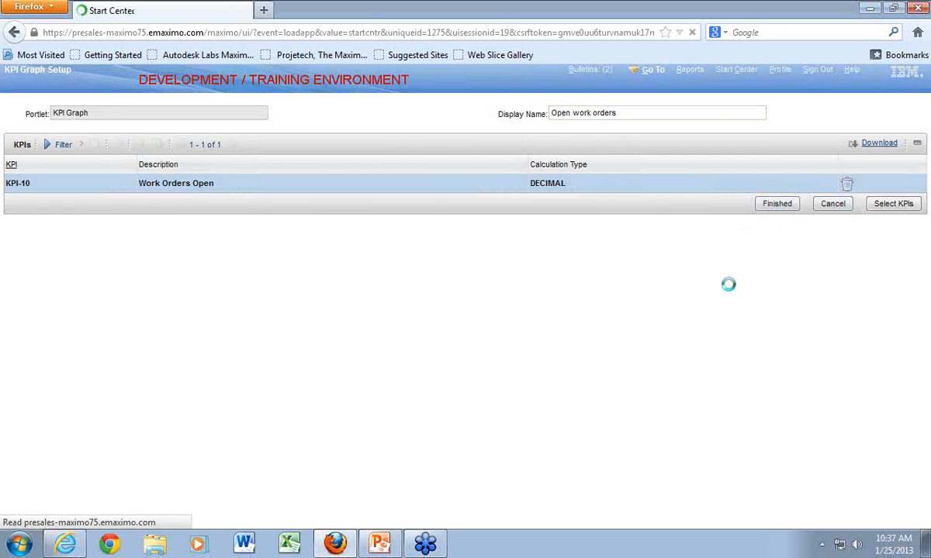
{"action": "scroll", "coordinate": [782, 403], "scroll_direction": "down", "scroll_amount": 2}
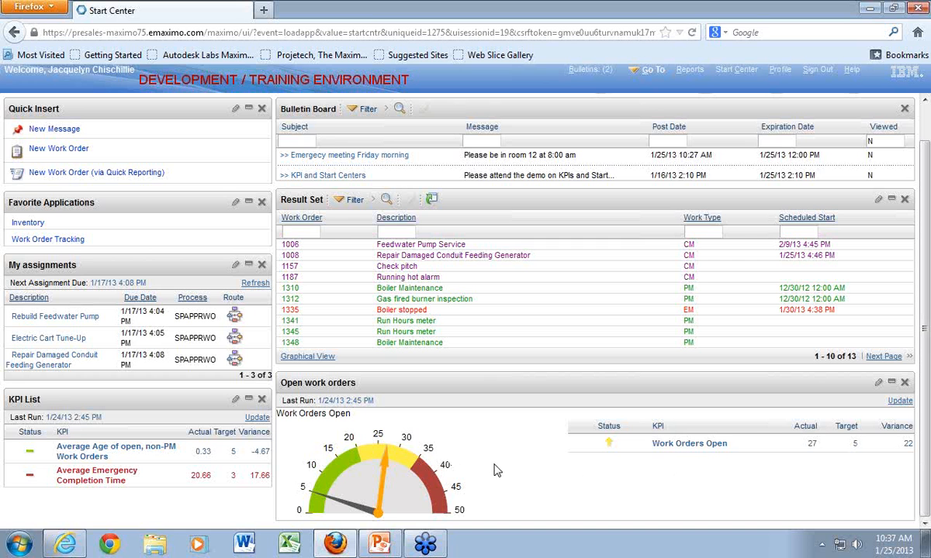
{"action": "left_click", "coordinate": [397, 497]}
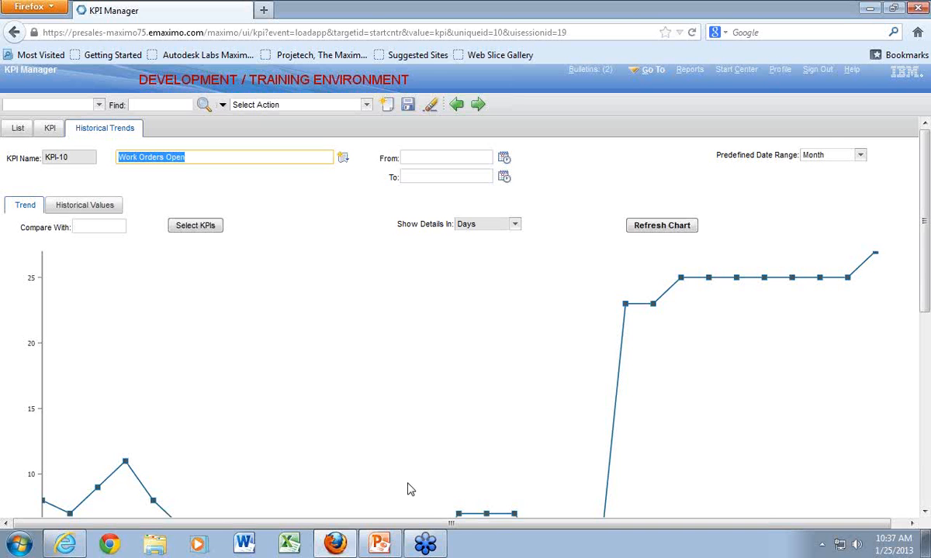
{"action": "scroll", "coordinate": [439, 341], "scroll_direction": "down", "scroll_amount": 3}
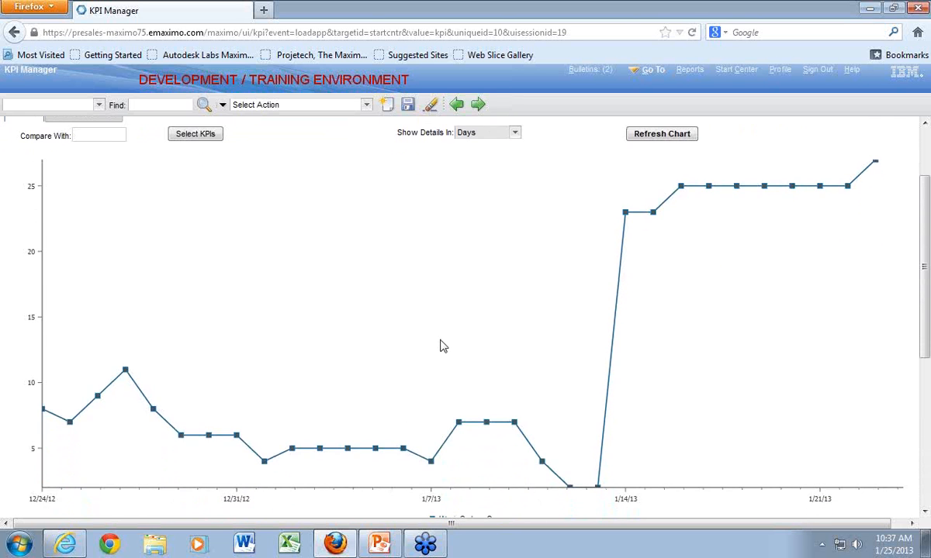
{"action": "scroll", "coordinate": [442, 347], "scroll_direction": "up", "scroll_amount": 3}
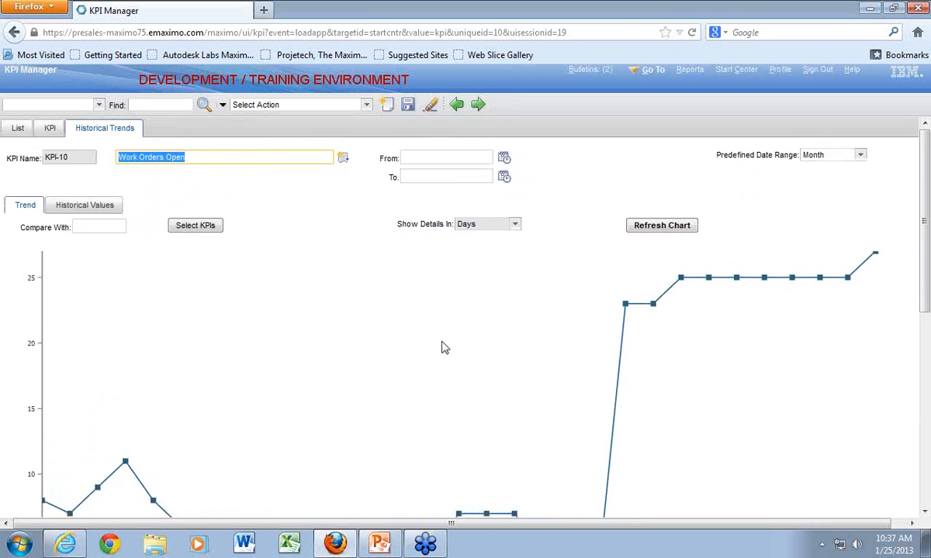
- Compare the Work Orders Open trend with KPI-4 (Open Work Orders Waiting Approval), filtering KPI names by "kpi", and refresh the chart
{"action": "left_click", "coordinate": [95, 227]}
{"action": "left_click", "coordinate": [196, 225]}
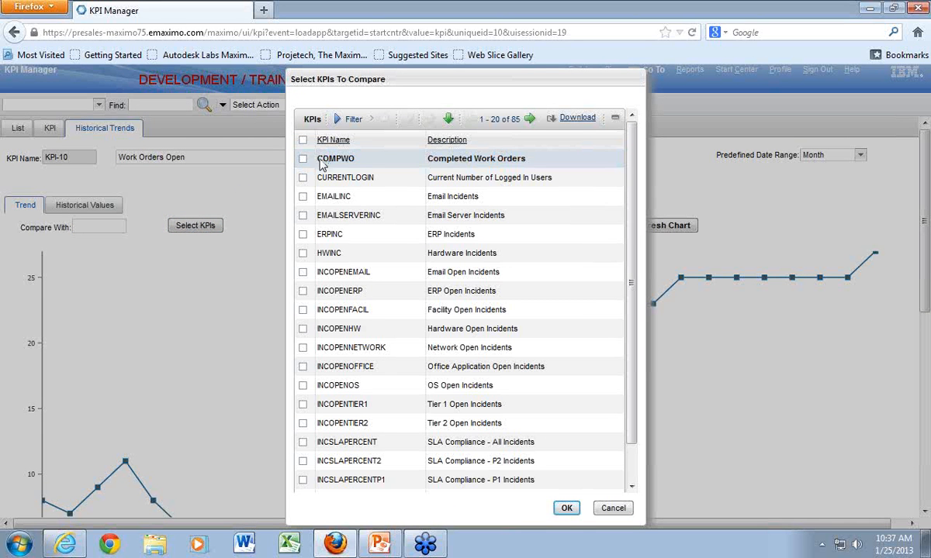
{"action": "left_click", "coordinate": [350, 122]}
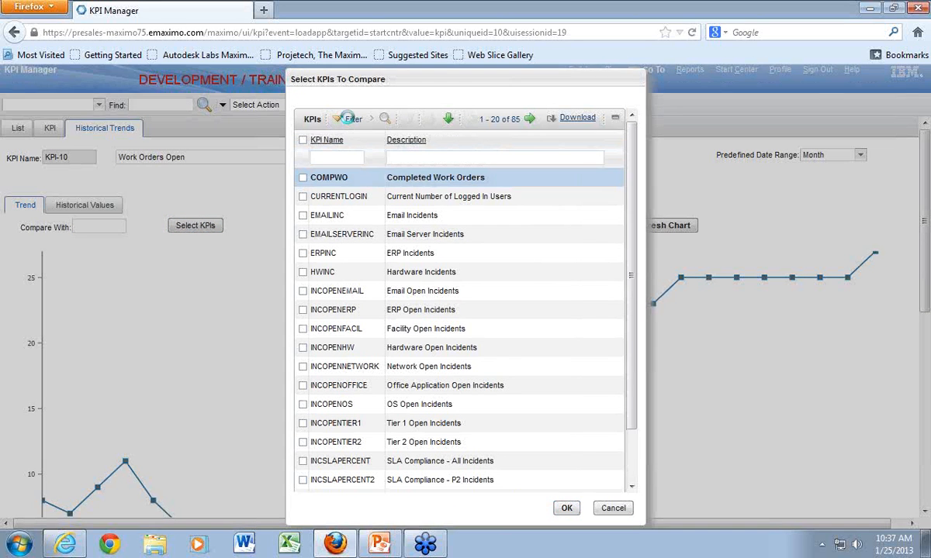
{"action": "type", "text": "k"}
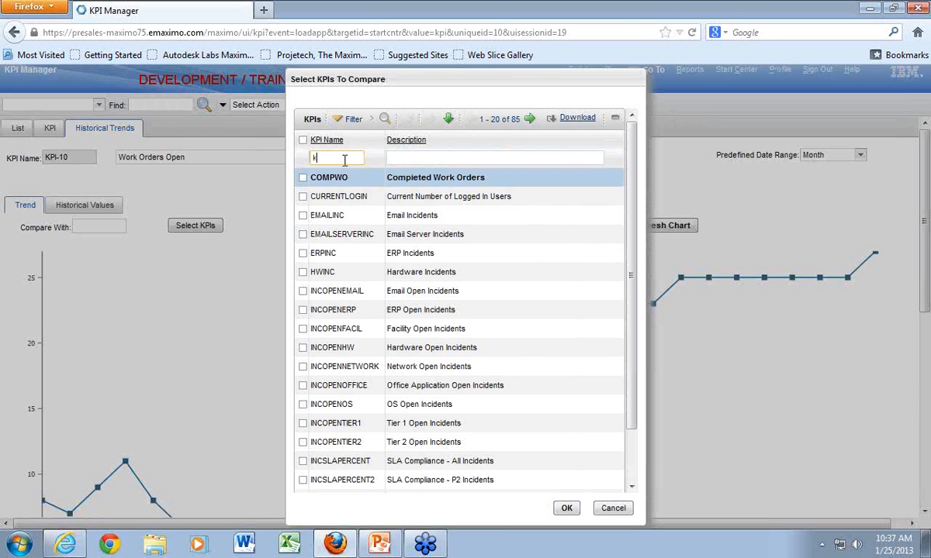
{"action": "type", "text": "pi"}
{"action": "key", "text": "Return"}
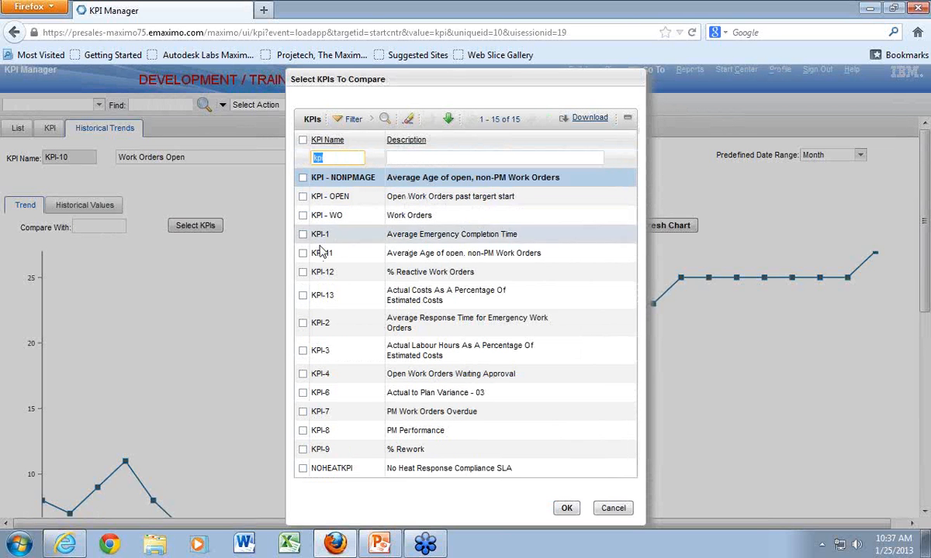
{"action": "left_click", "coordinate": [304, 374]}
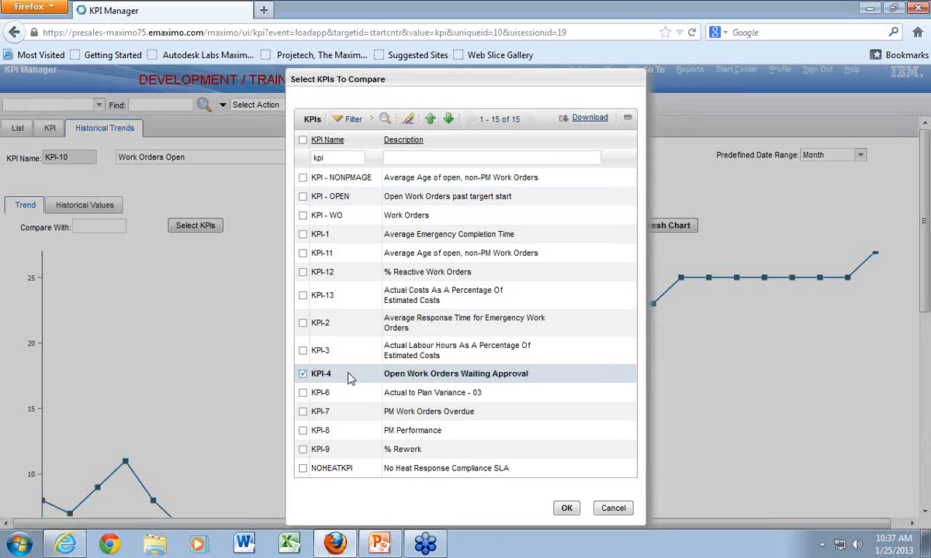
{"action": "left_click", "coordinate": [564, 508]}
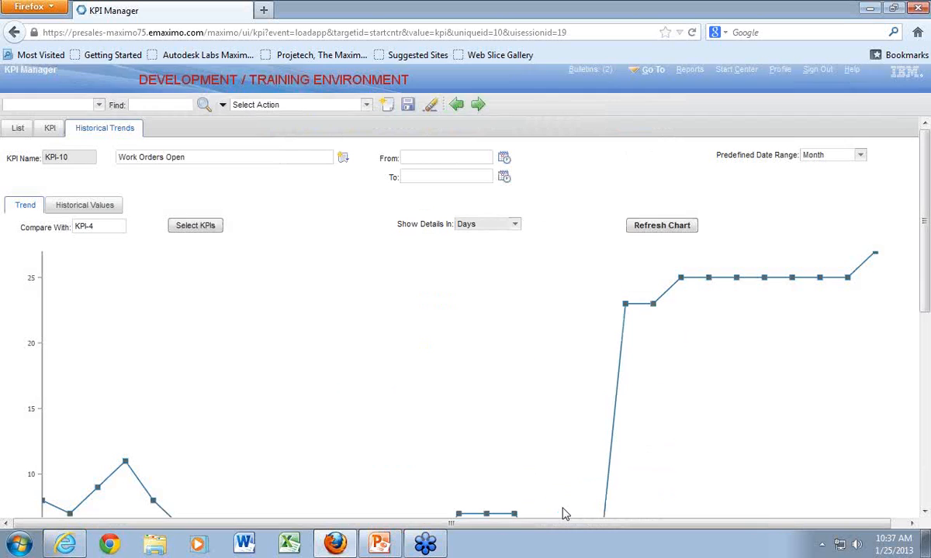
{"action": "left_click", "coordinate": [653, 225]}
{"action": "scroll", "coordinate": [539, 348], "scroll_direction": "down", "scroll_amount": 3}
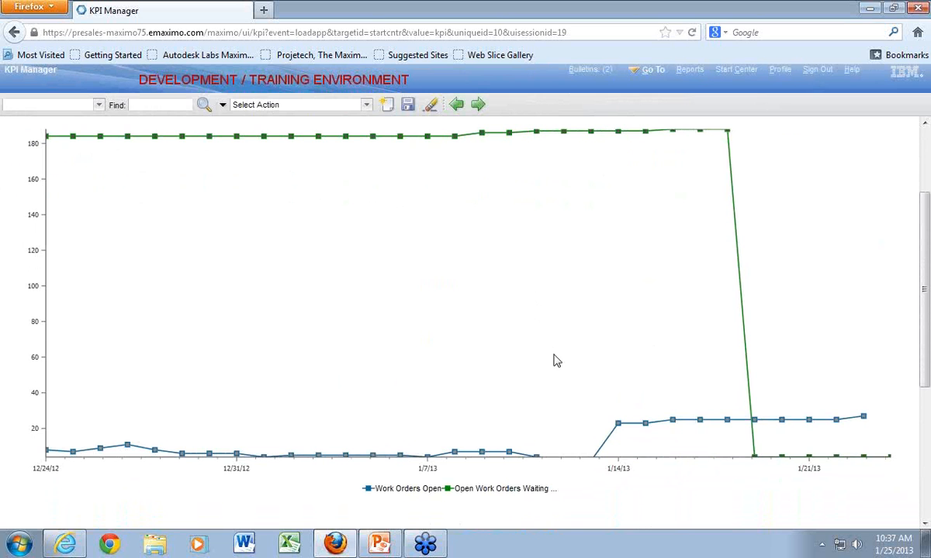
{"action": "scroll", "coordinate": [550, 358], "scroll_direction": "up", "scroll_amount": 3}
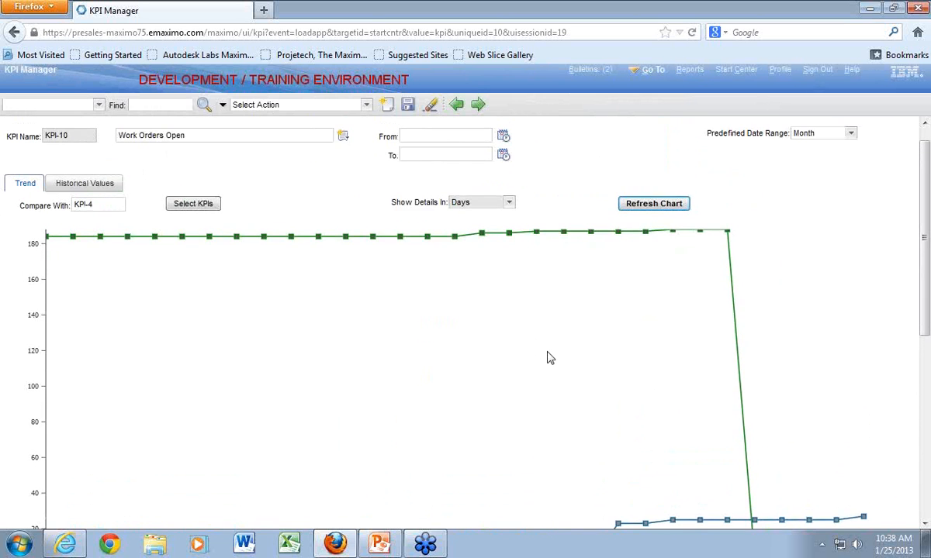
- Clear the KPI-4 comparison and refresh the chart to show only the Work Orders Open trend
{"action": "left_click", "coordinate": [109, 227]}
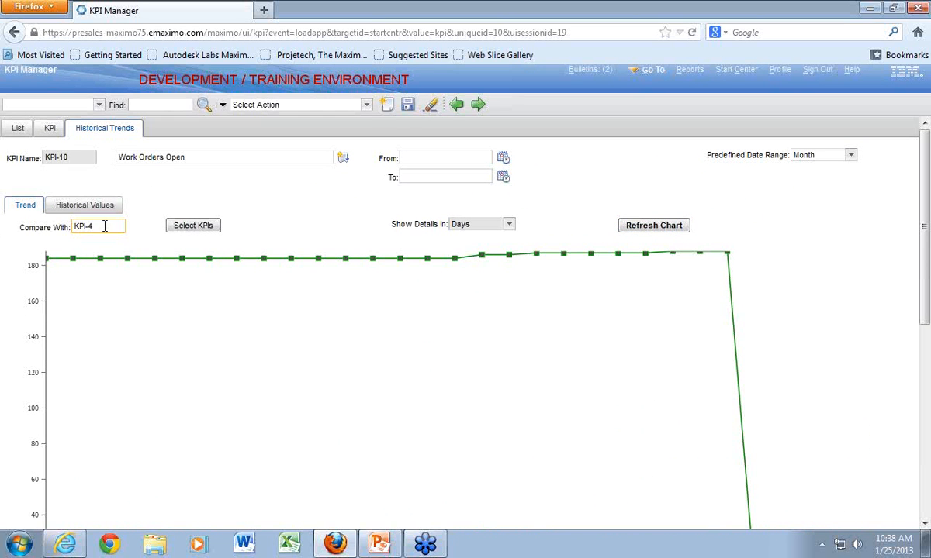
{"action": "left_click_drag", "start_coordinate": [105, 226], "coordinate": [74, 225]}
{"action": "key", "text": "Delete"}
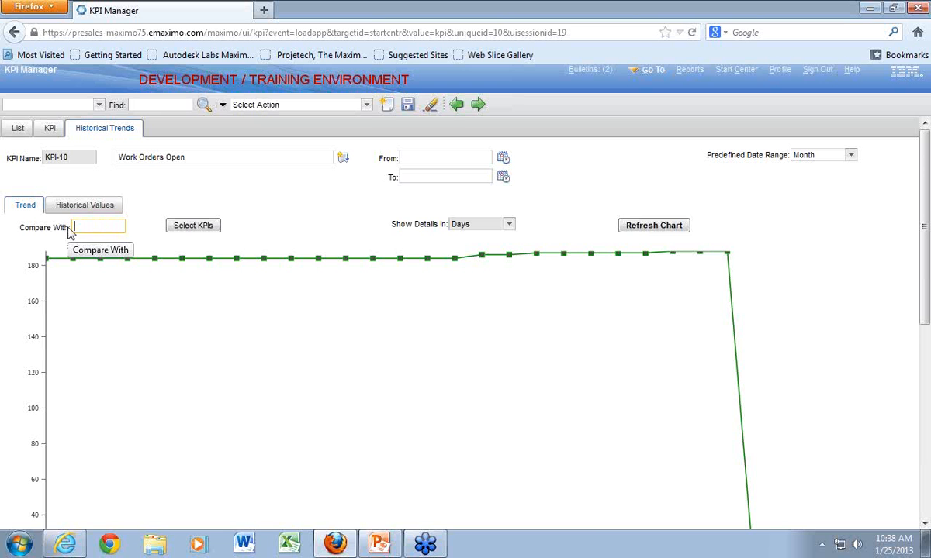
{"action": "left_click", "coordinate": [636, 226]}
{"action": "scroll", "coordinate": [525, 287], "scroll_direction": "down", "scroll_amount": 1}
{"action": "scroll", "coordinate": [525, 298], "scroll_direction": "down", "scroll_amount": 1}
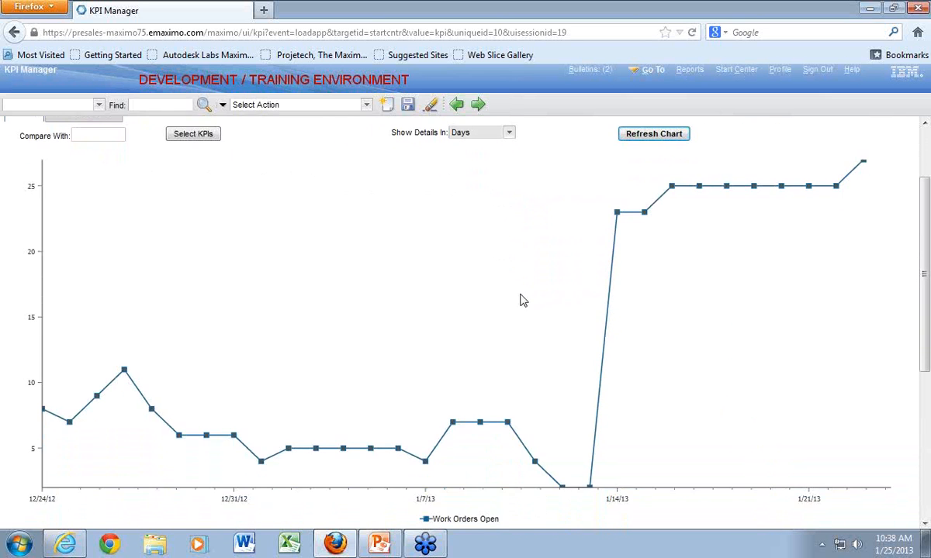
{"action": "scroll", "coordinate": [519, 298], "scroll_direction": "up", "scroll_amount": 2}
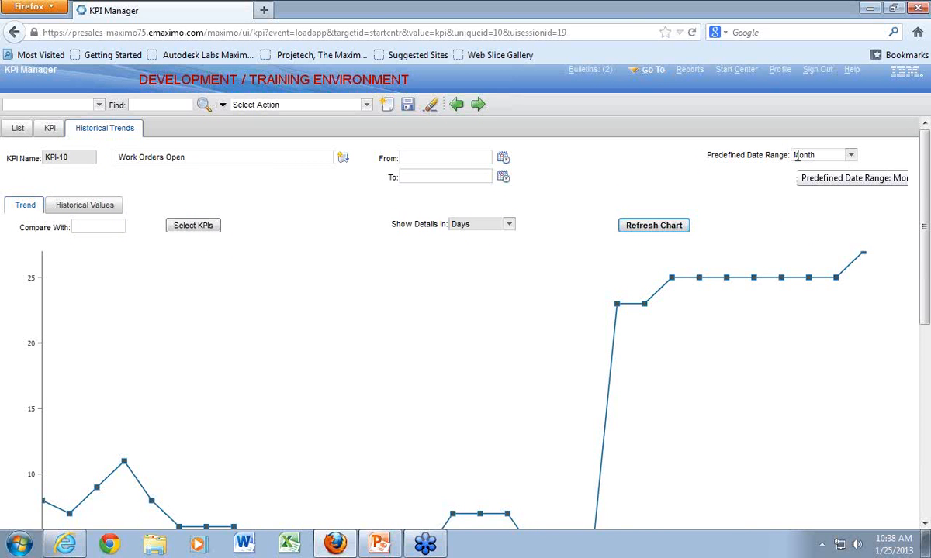
- Open the definition of KPI-10 and set its target to 10 and its caution threshold to 30
{"action": "left_click", "coordinate": [850, 155]}
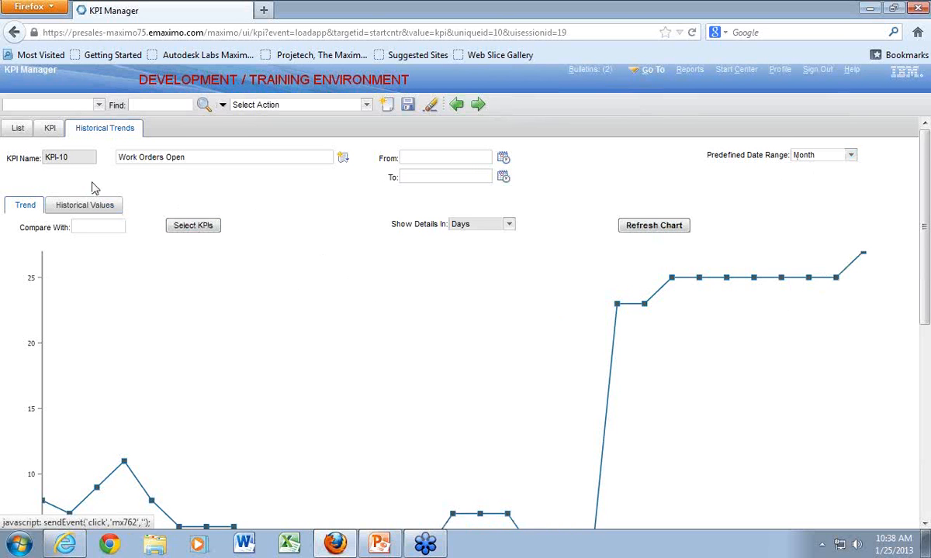
{"action": "left_click", "coordinate": [50, 132]}
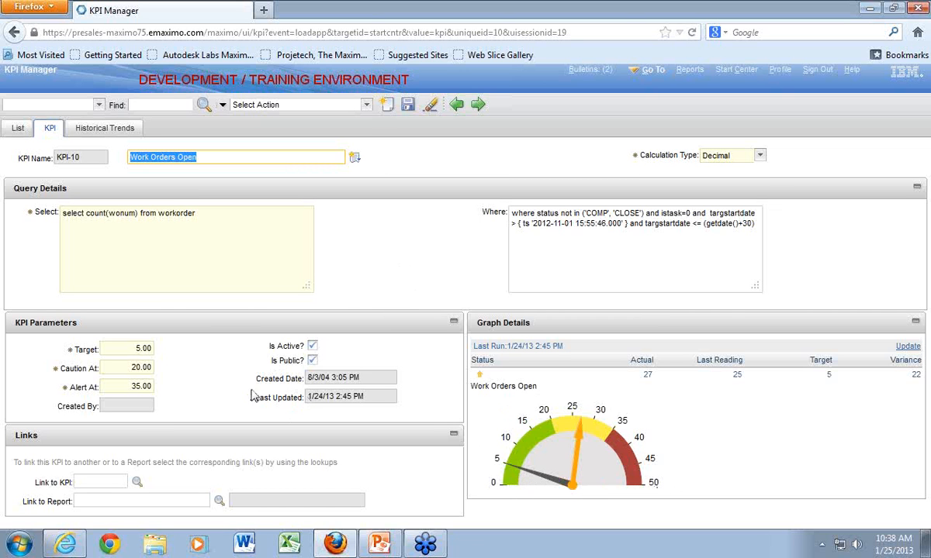
{"action": "left_click", "coordinate": [137, 348]}
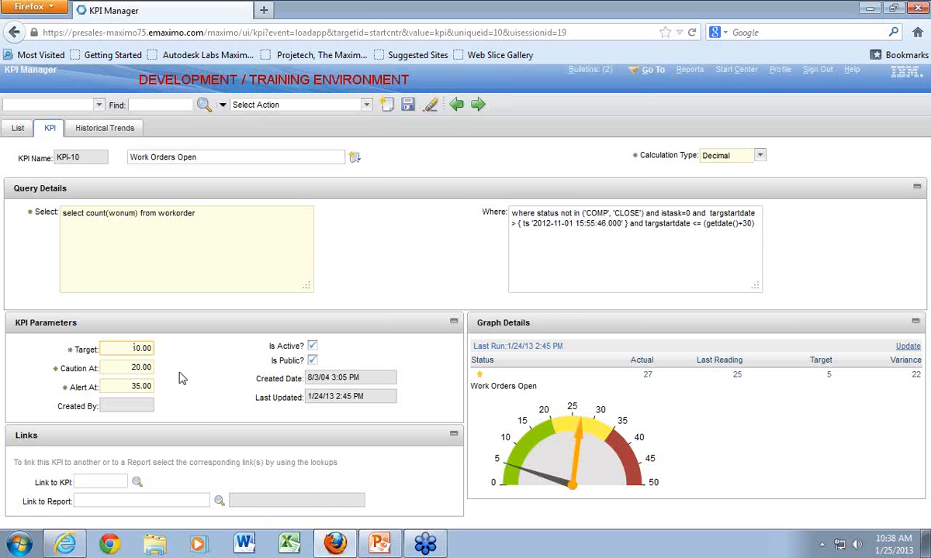
{"action": "key", "text": "Tab"}
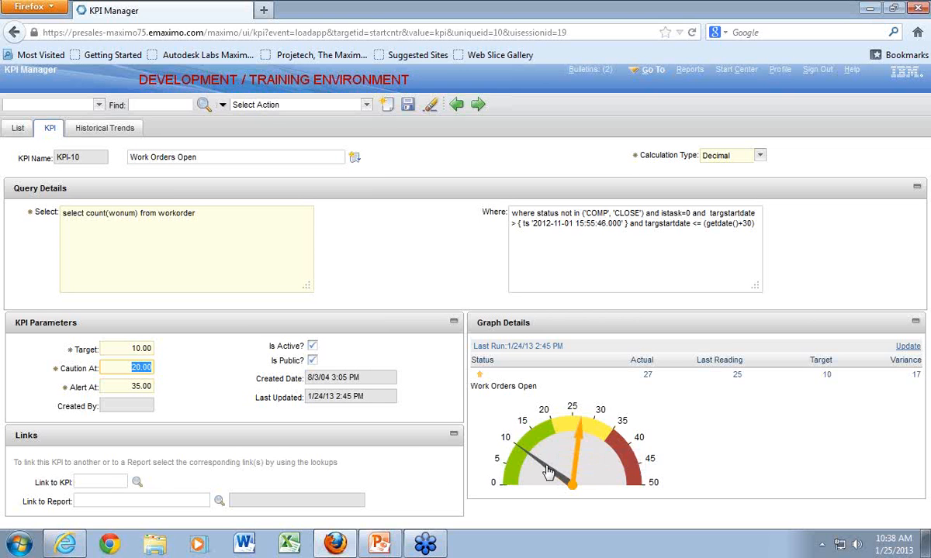
{"action": "left_click", "coordinate": [136, 366]}
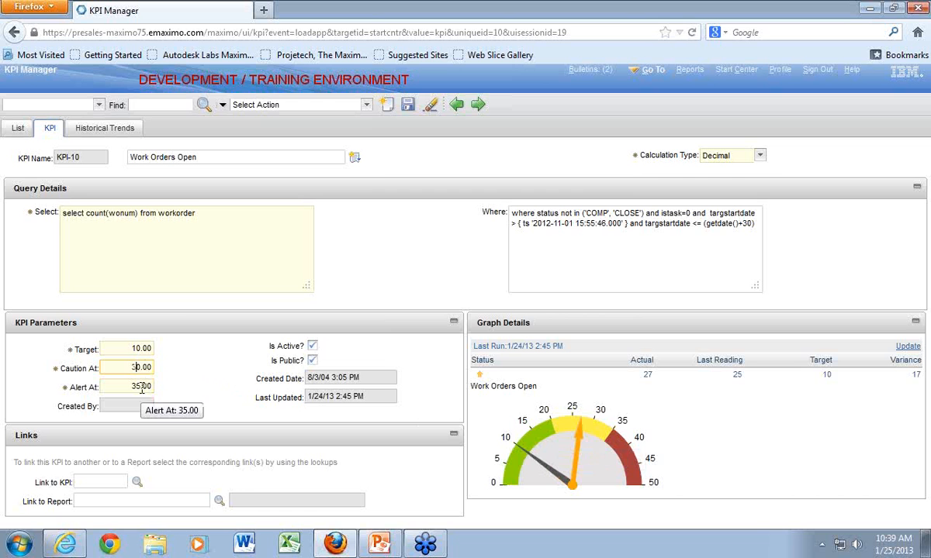
{"action": "type", "text": "3"}
{"action": "key", "text": "Tab"}
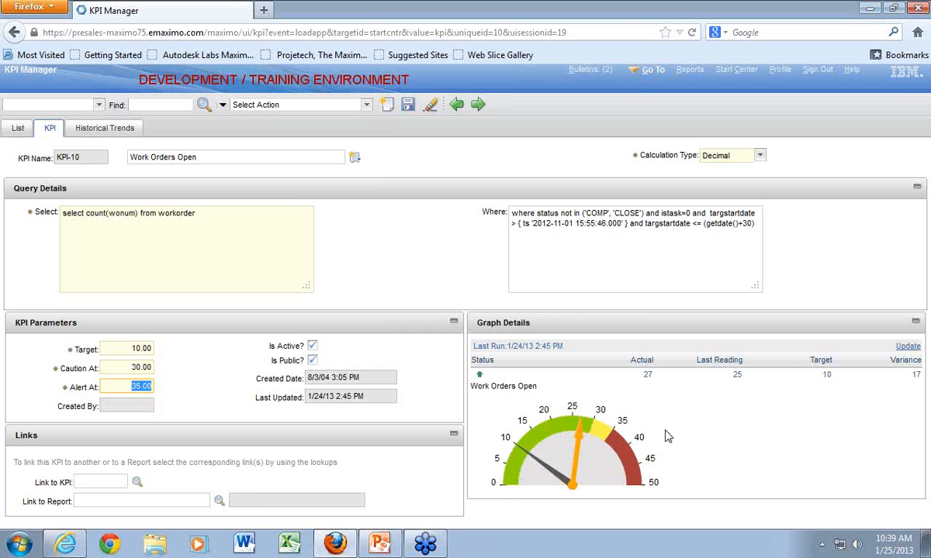
- Set the alert threshold of KPI-10 to 40 and save the record
{"action": "left_click", "coordinate": [140, 386]}
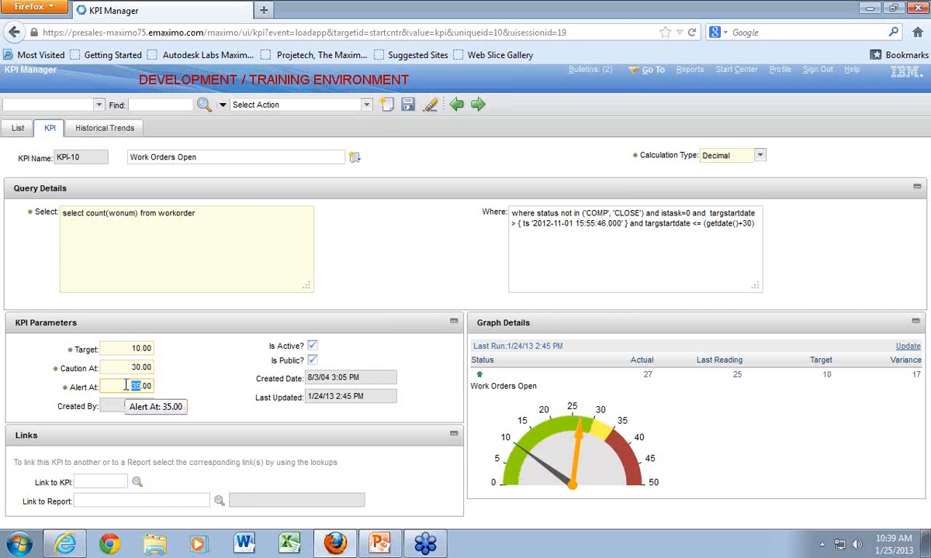
{"action": "type", "text": "40"}
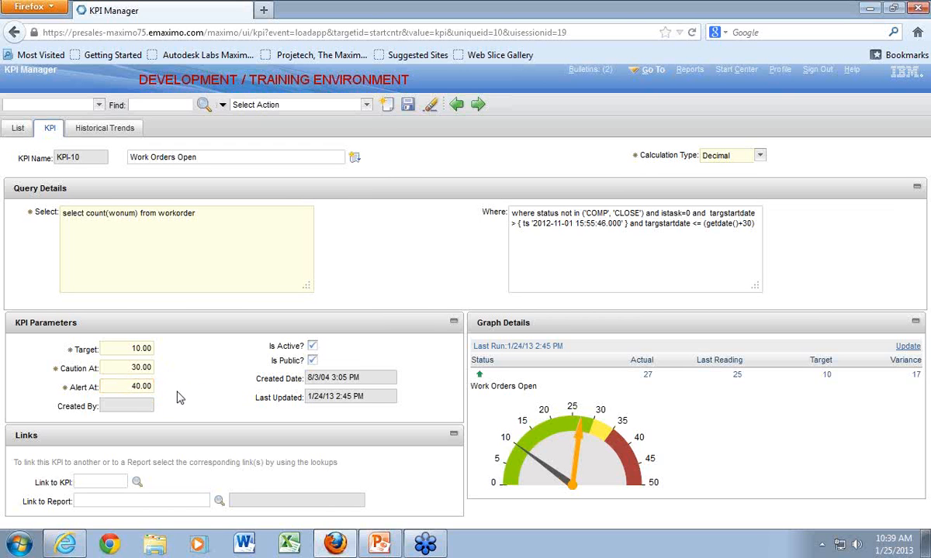
{"action": "left_click", "coordinate": [136, 404]}
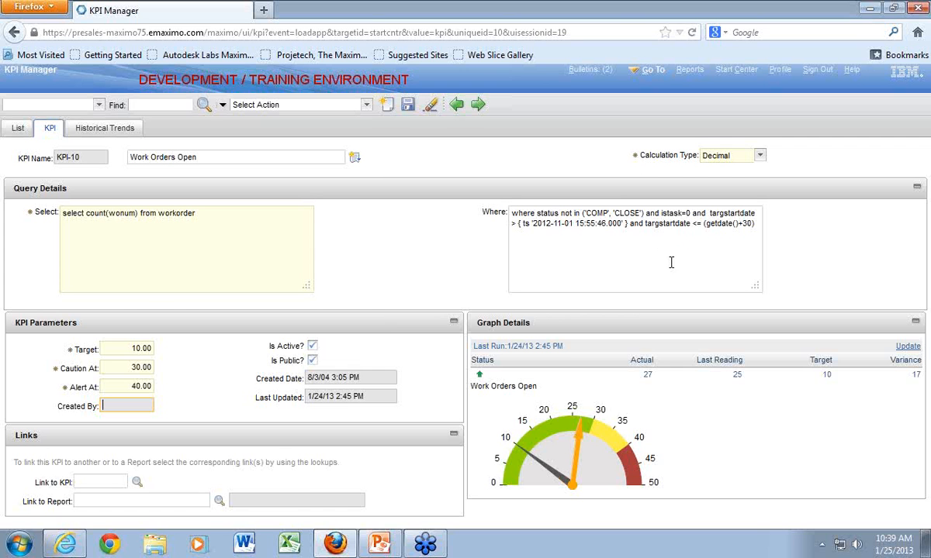
{"action": "left_click", "coordinate": [408, 107]}
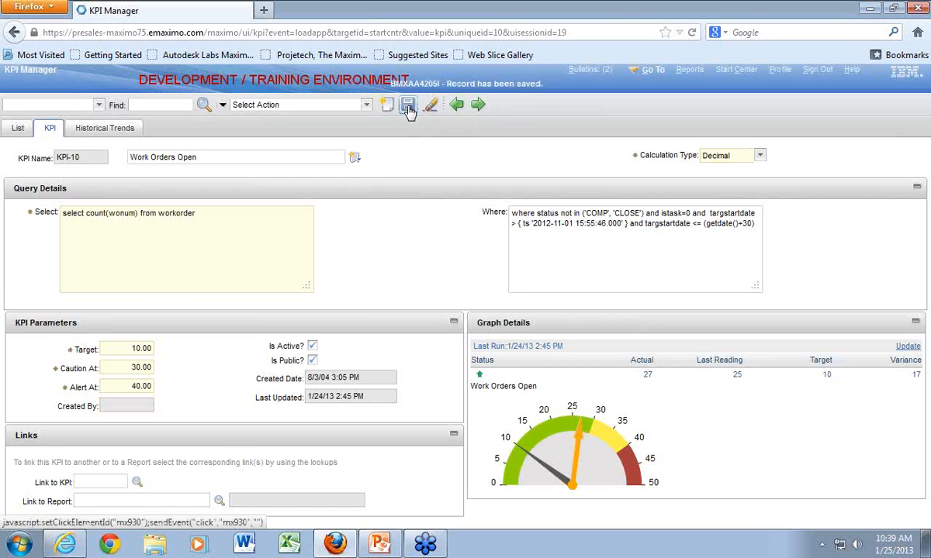
- Return to the Start Center and update the KPI values in the Open work orders and KPI List portlets
{"action": "left_click", "coordinate": [737, 69]}
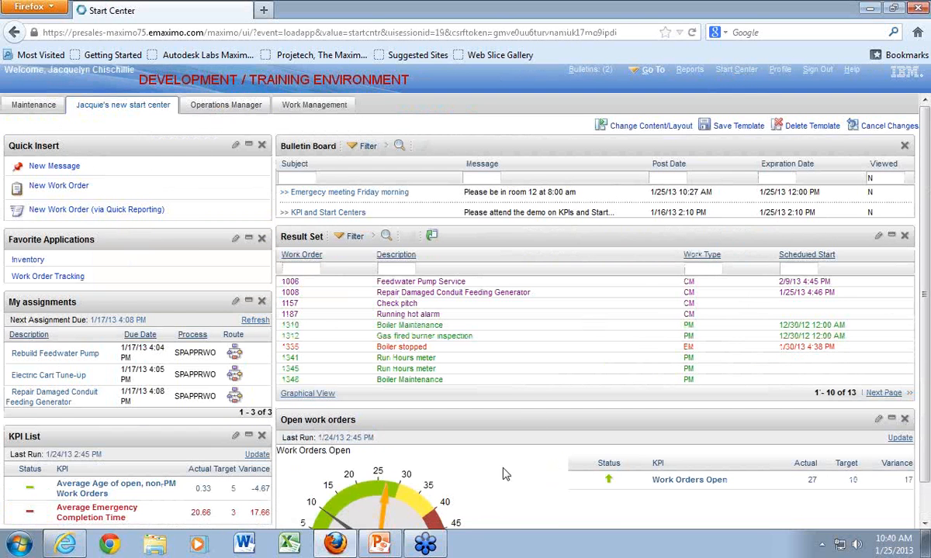
{"action": "scroll", "coordinate": [506, 475], "scroll_direction": "down", "scroll_amount": 1}
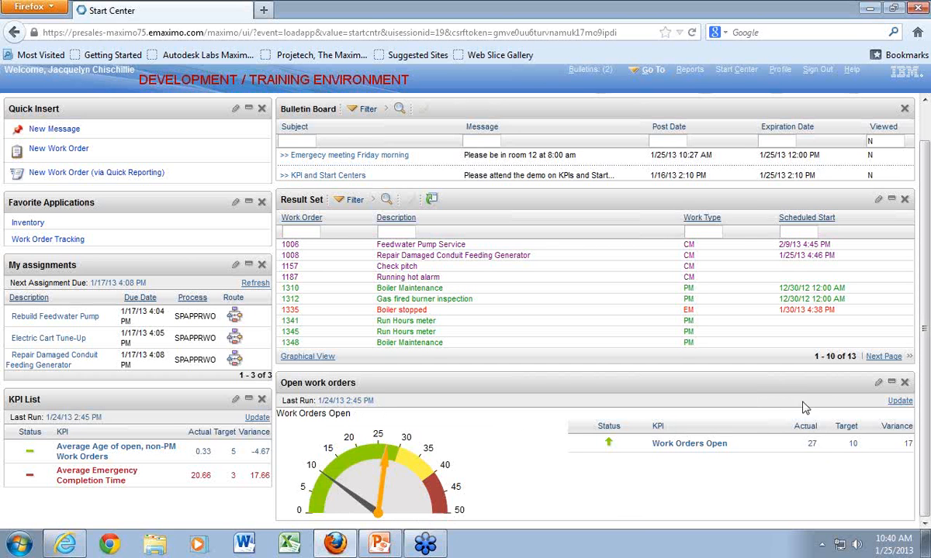
{"action": "left_click", "coordinate": [901, 401]}
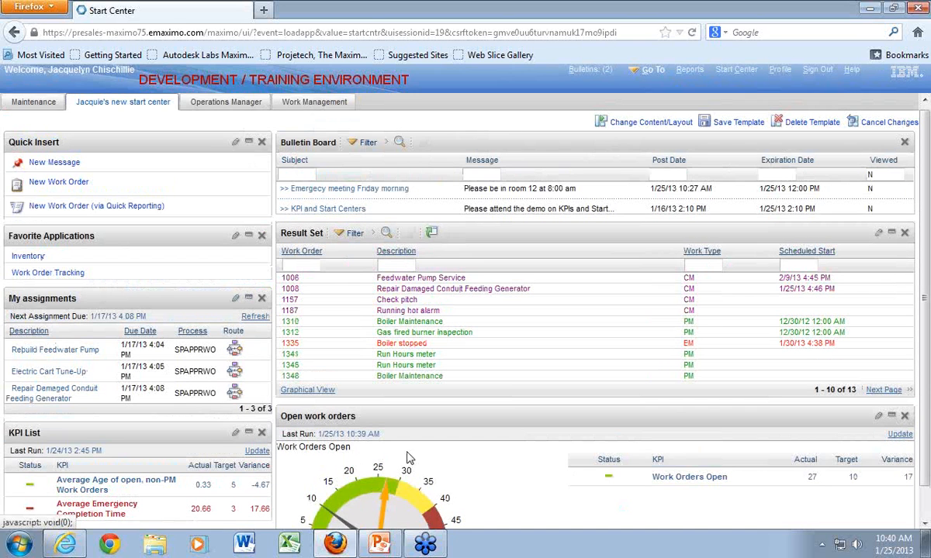
{"action": "scroll", "coordinate": [524, 490], "scroll_direction": "down", "scroll_amount": 1}
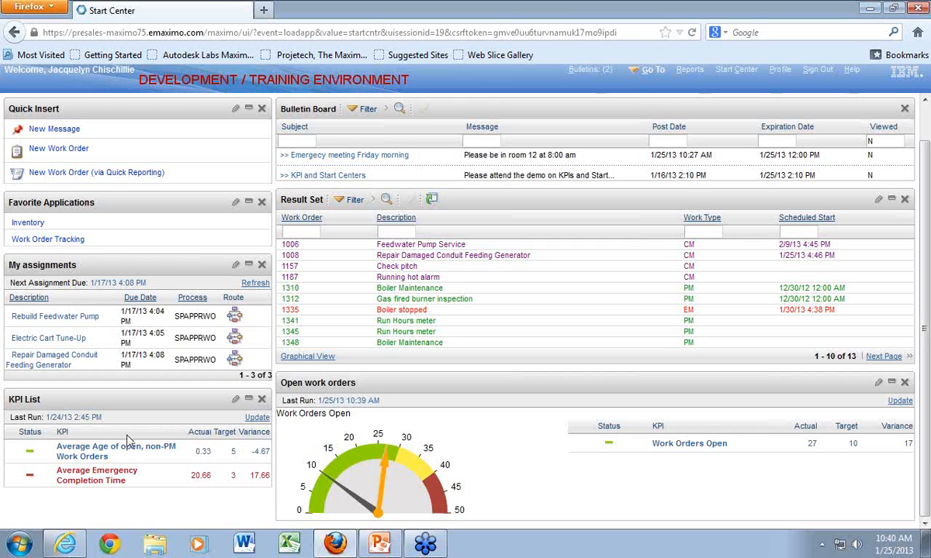
{"action": "left_click", "coordinate": [257, 417]}
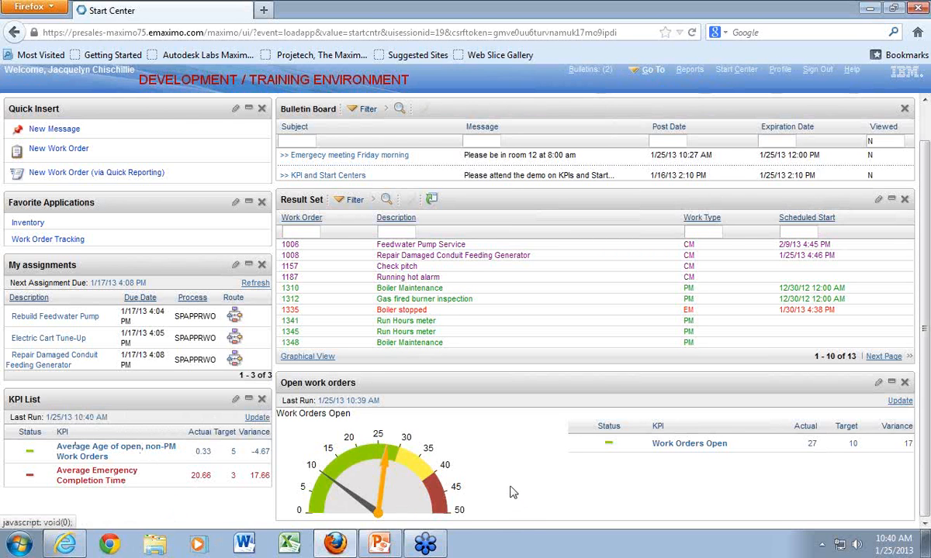
- Save the new Start Center template
{"action": "scroll", "coordinate": [512, 475], "scroll_direction": "up", "scroll_amount": 2}
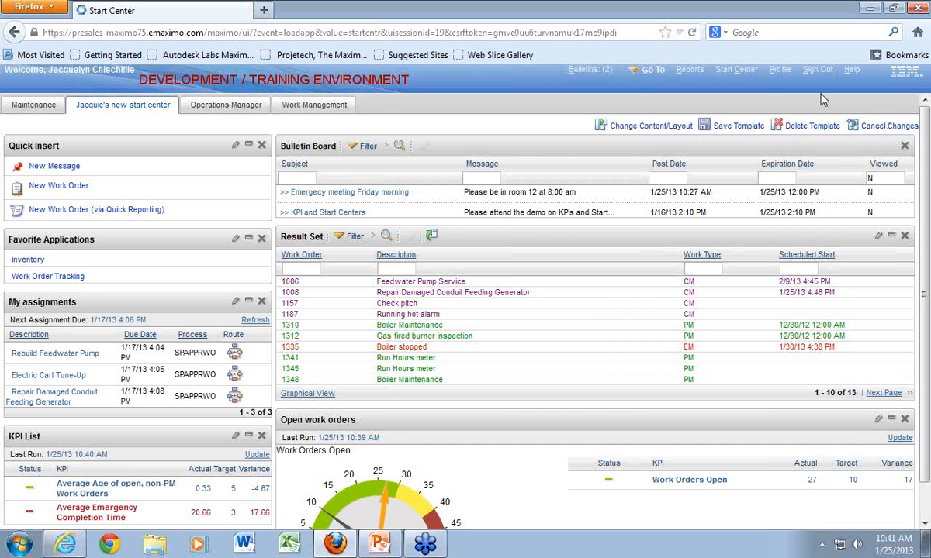
{"action": "left_click", "coordinate": [737, 127]}
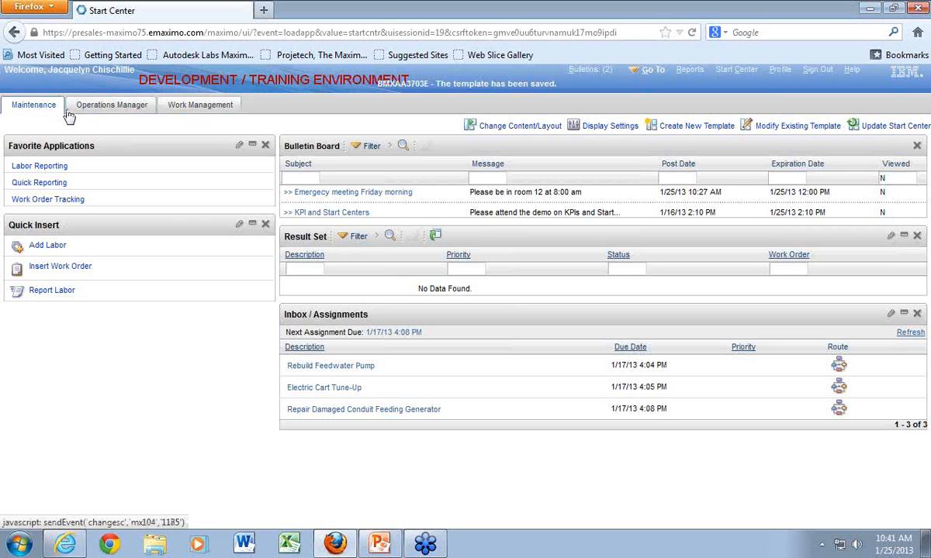
- In the Start Center display settings, show Inventory, hide Operations Manager, and make Inventory the default
{"action": "left_click", "coordinate": [599, 125]}
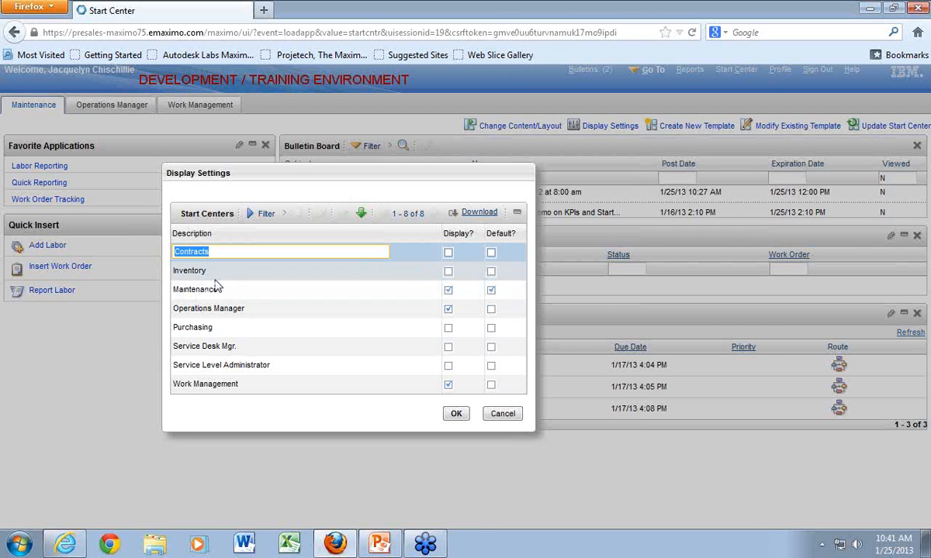
{"action": "left_click", "coordinate": [448, 273]}
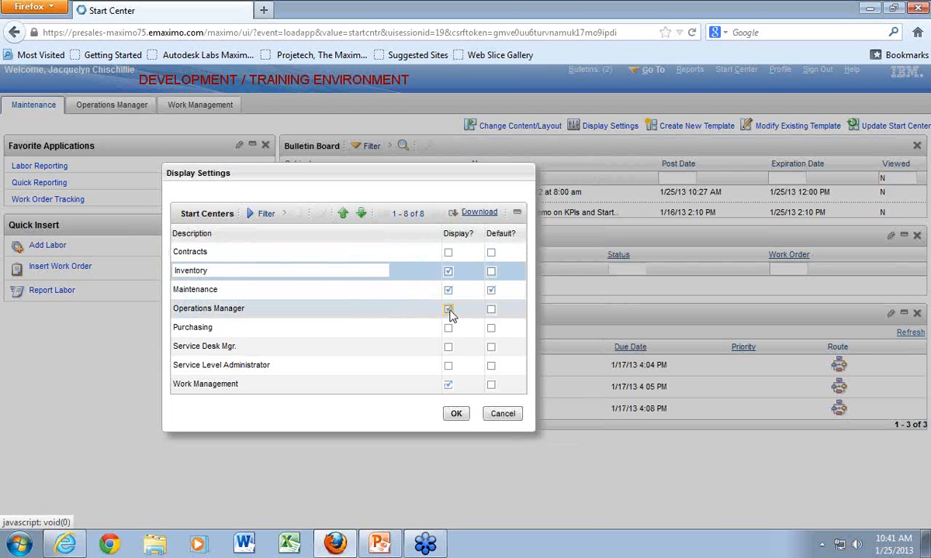
{"action": "left_click", "coordinate": [449, 310]}
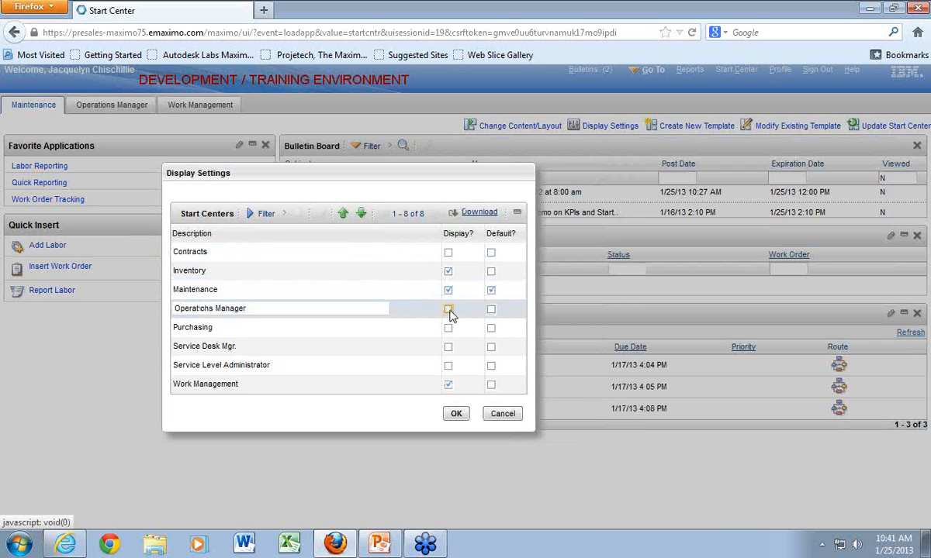
{"action": "left_click", "coordinate": [492, 273]}
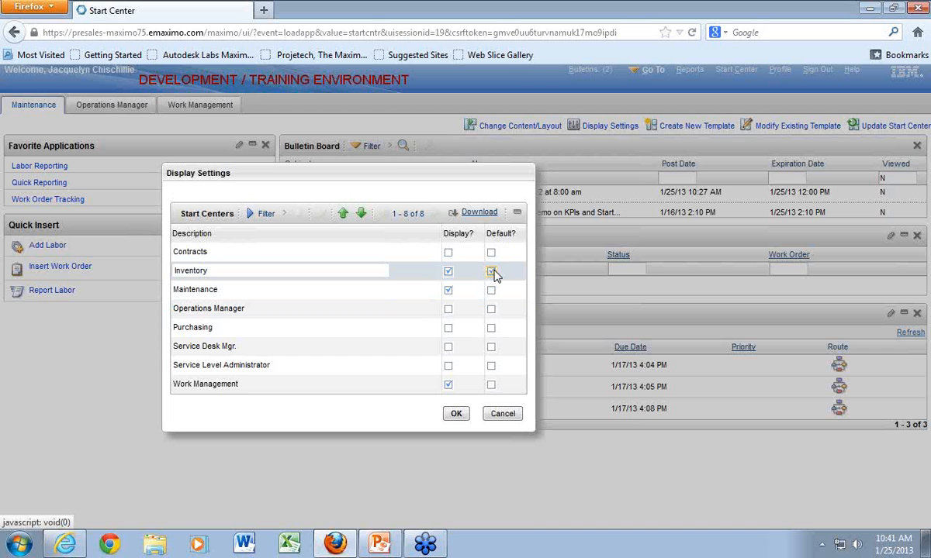
{"action": "left_click", "coordinate": [454, 414]}
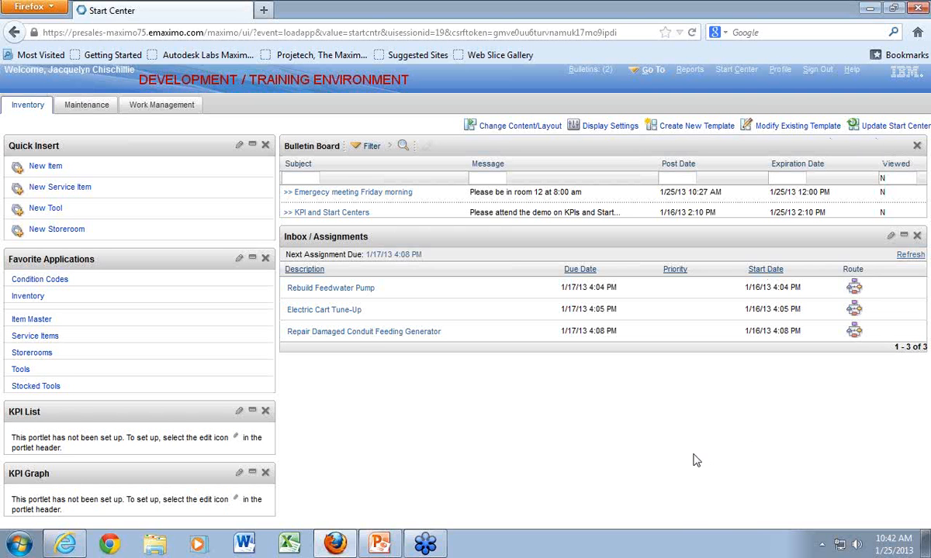
- Switch to PowerPoint and show the "Wrap up" slide full screen
{"action": "left_click", "coordinate": [379, 543]}
{"action": "left_click", "coordinate": [83, 93]}
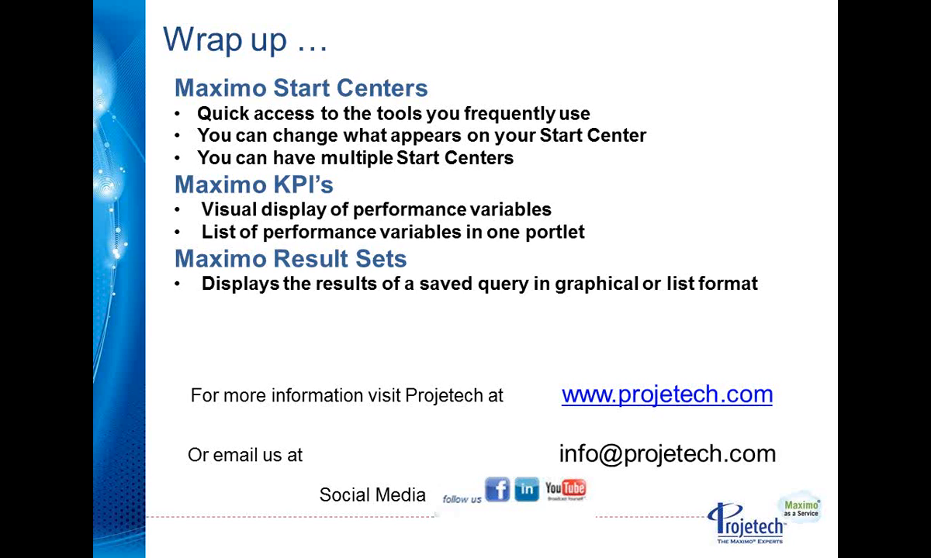